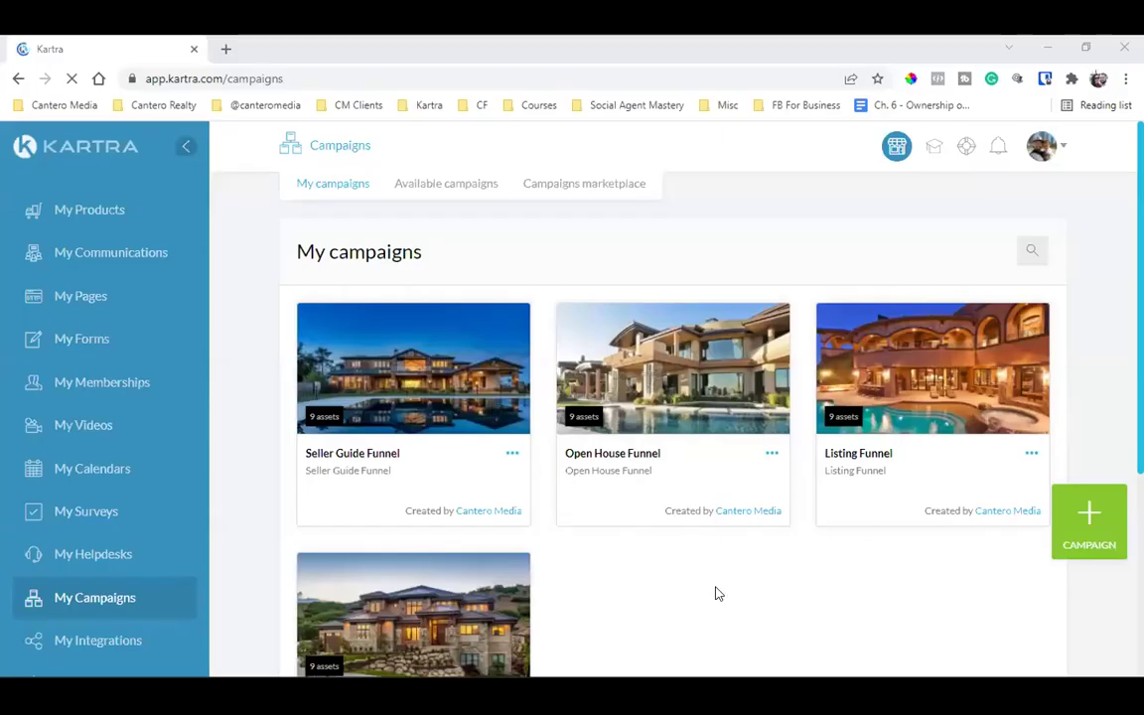
- Look through the existing campaigns and the done-for-you campaigns offered for deployment
{"action": "scroll", "coordinate": [718, 593], "scroll_direction": "down", "scroll_amount": 3}
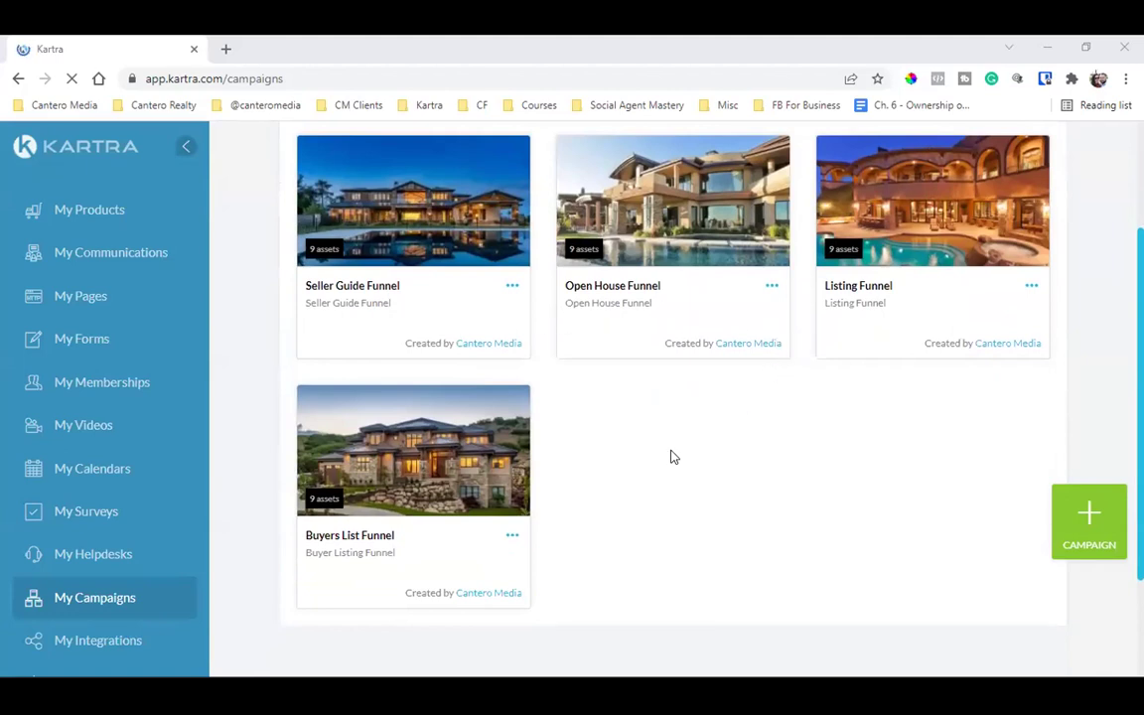
{"action": "scroll", "coordinate": [671, 455], "scroll_direction": "up", "scroll_amount": 3}
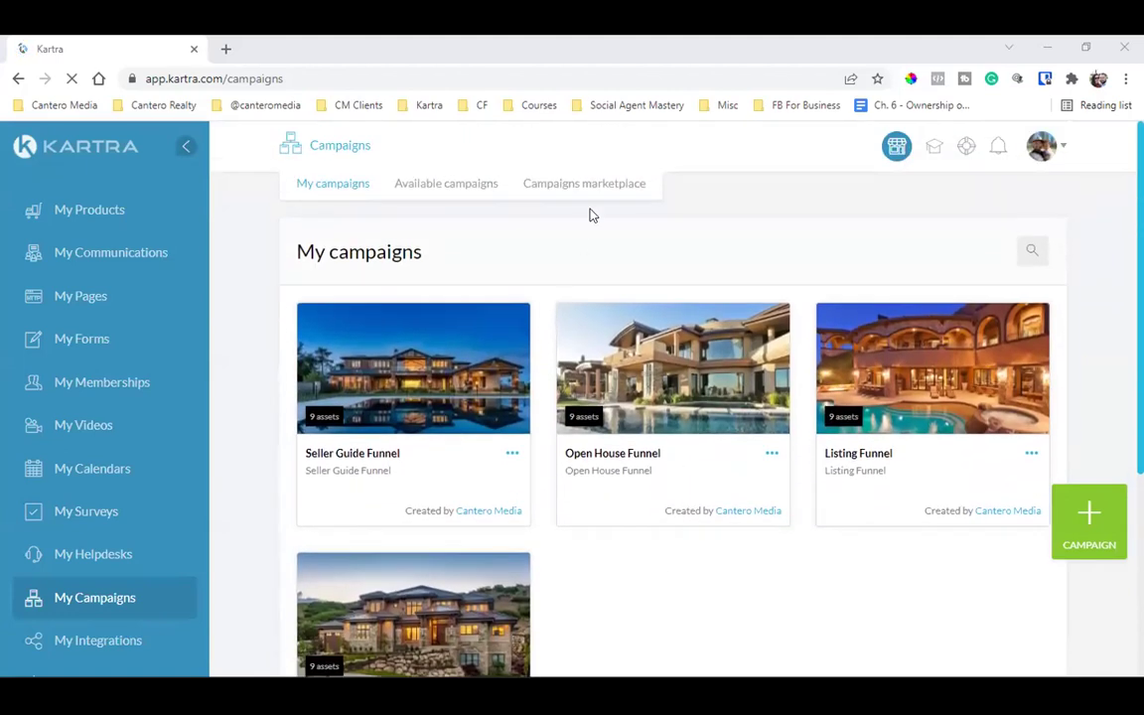
{"action": "left_click", "coordinate": [449, 185]}
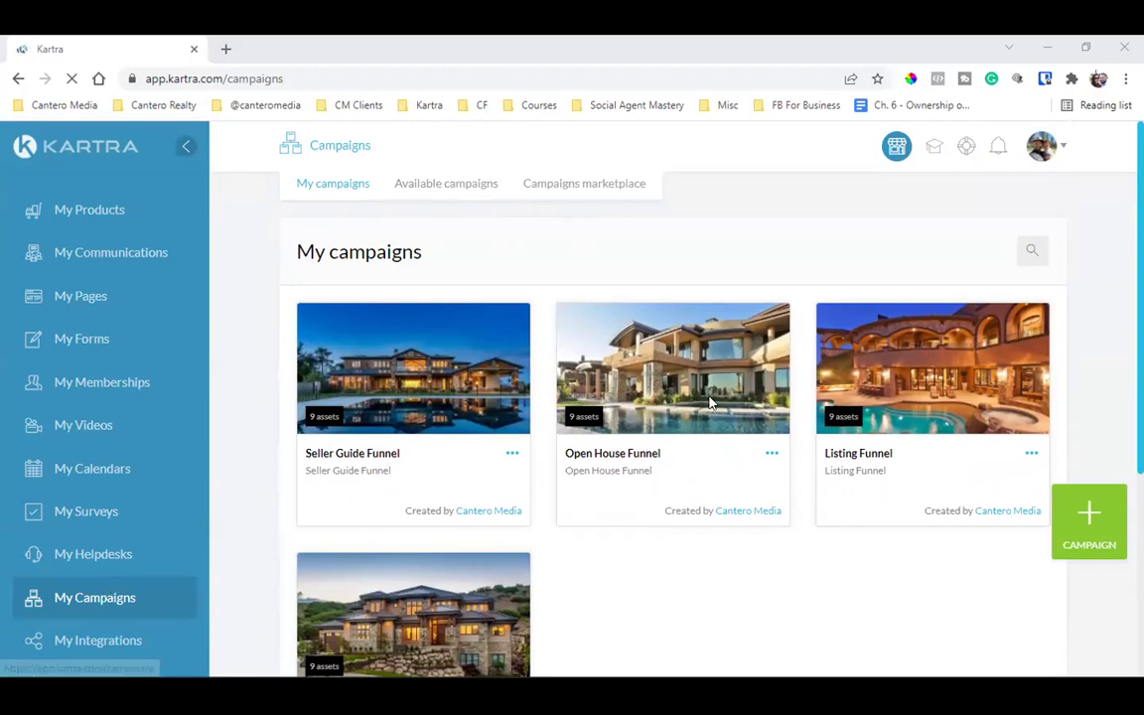
{"action": "left_click", "coordinate": [417, 189]}
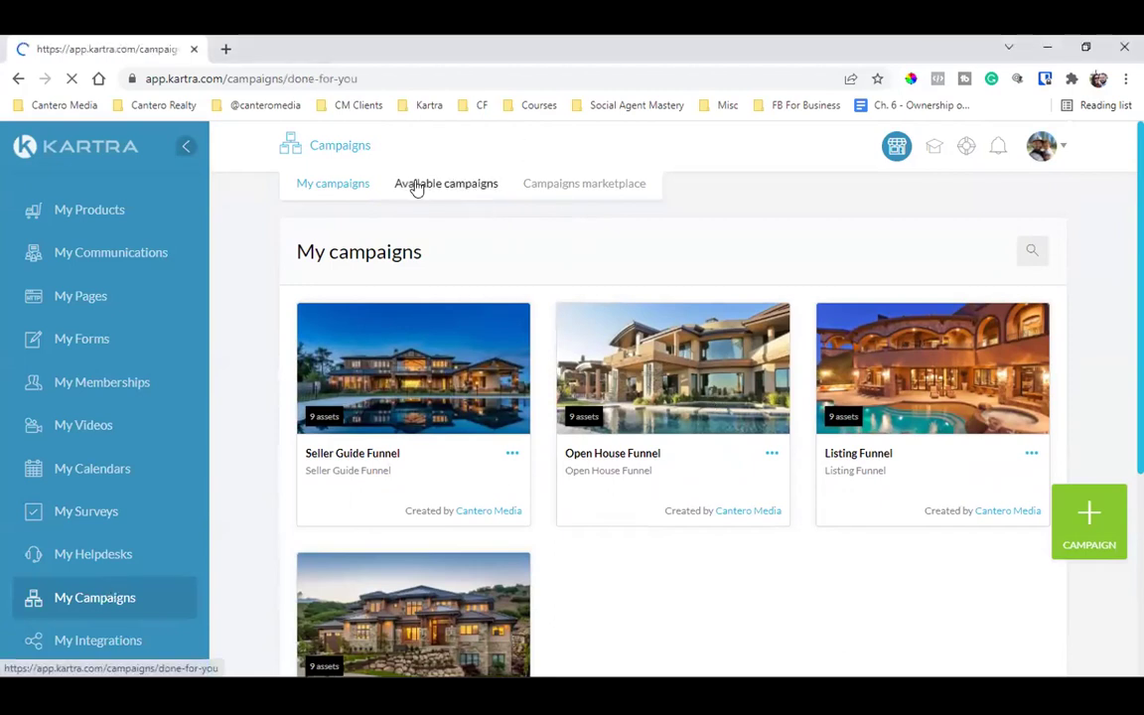
{"action": "scroll", "coordinate": [628, 404], "scroll_direction": "down", "scroll_amount": 1}
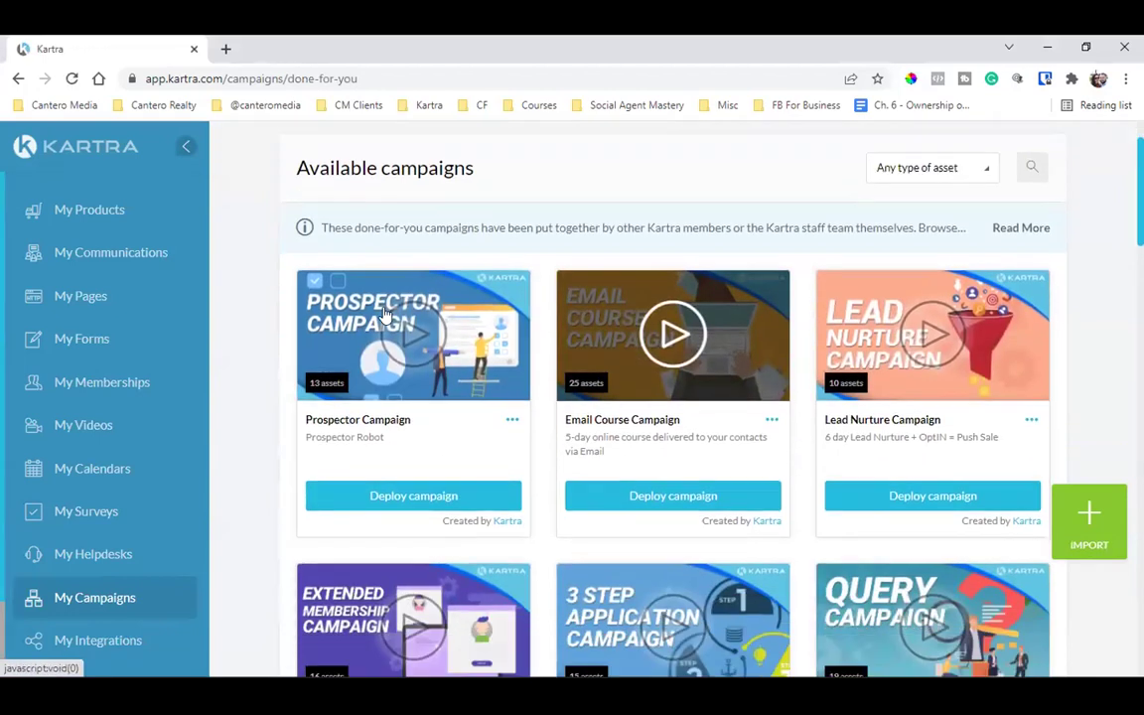
{"action": "scroll", "coordinate": [733, 358], "scroll_direction": "down", "scroll_amount": 2}
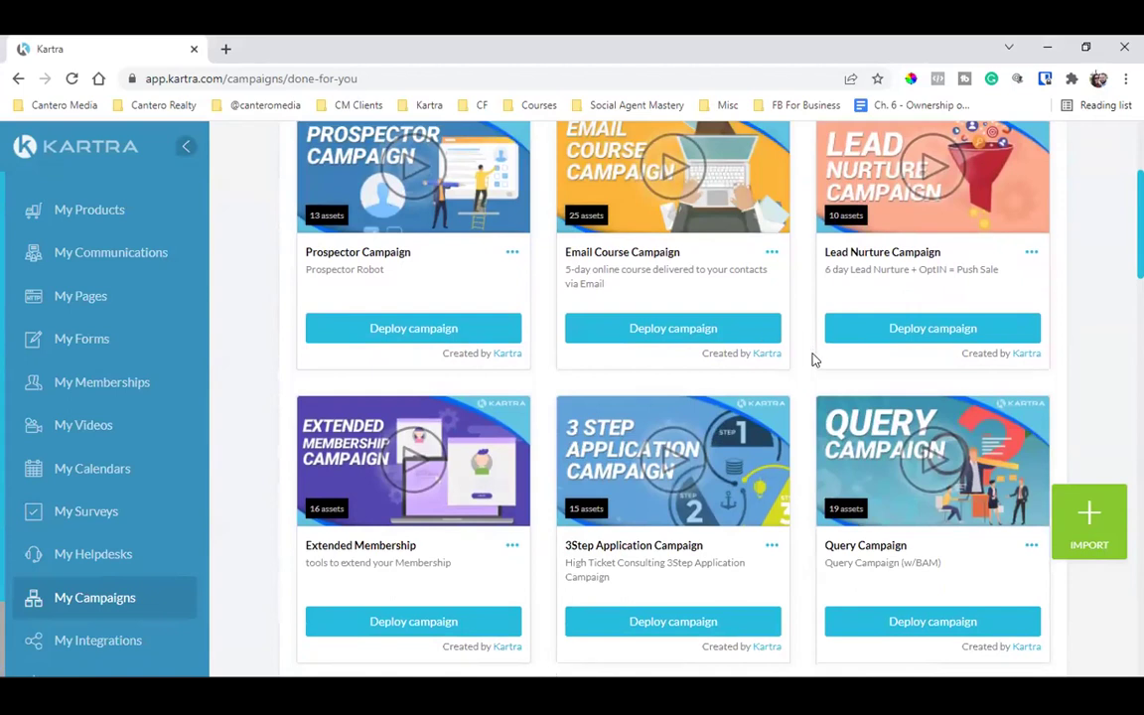
{"action": "scroll", "coordinate": [812, 360], "scroll_direction": "down", "scroll_amount": 1}
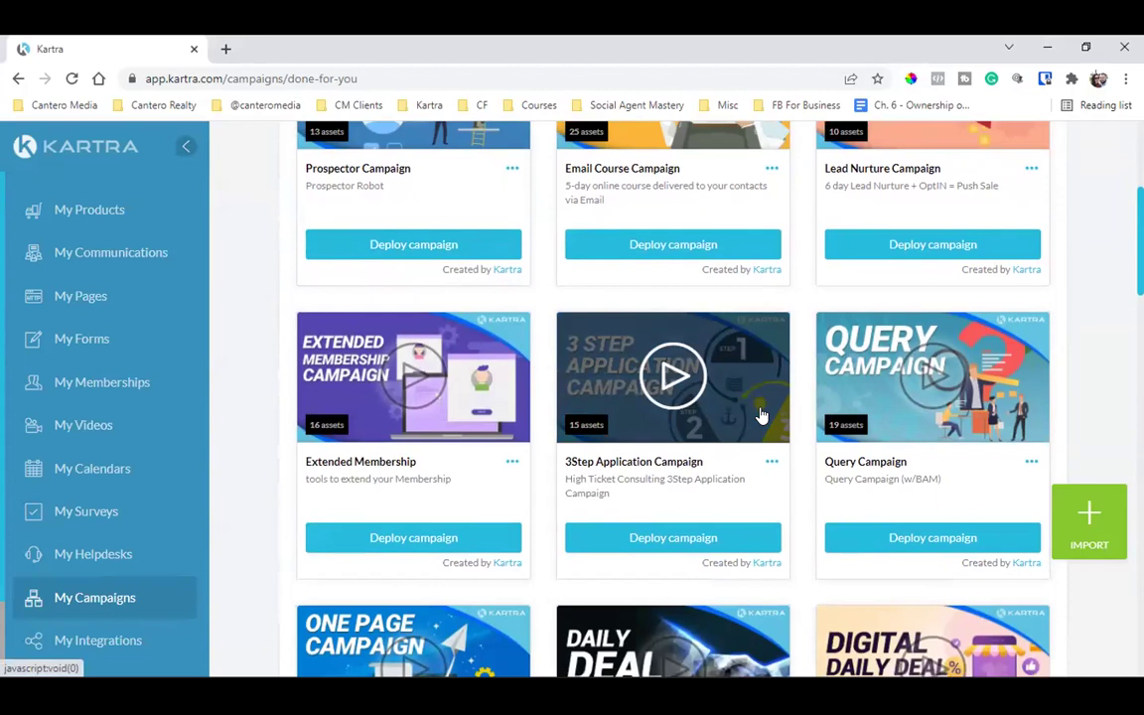
{"action": "scroll", "coordinate": [762, 414], "scroll_direction": "down", "scroll_amount": 8}
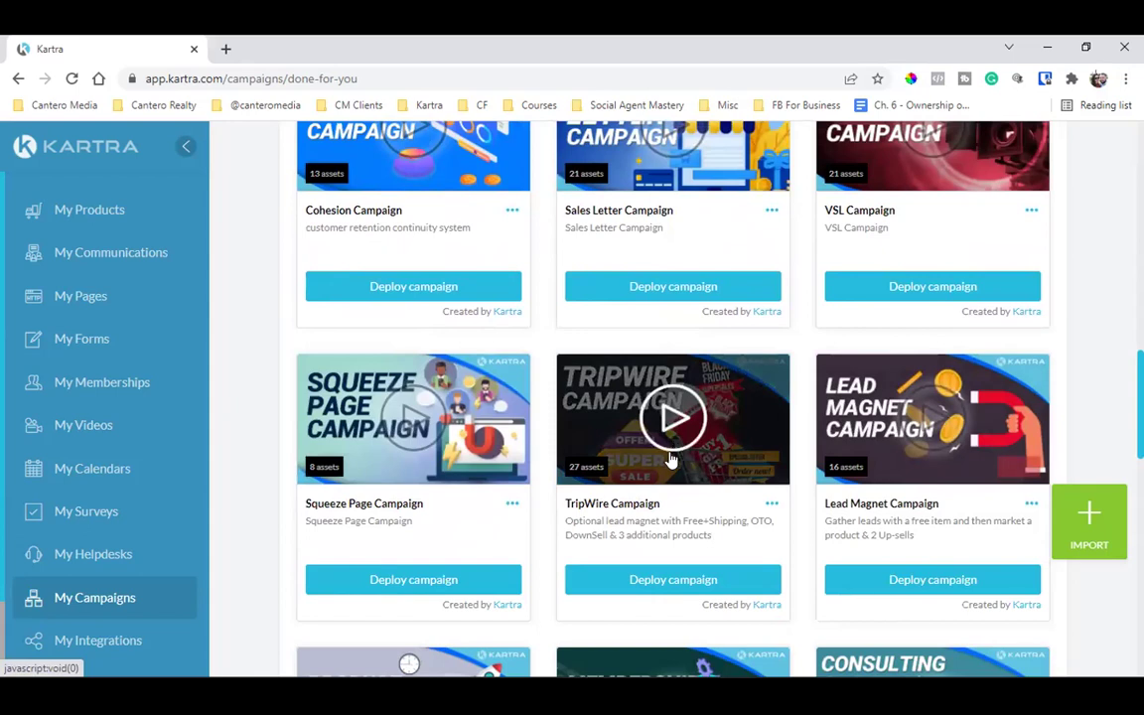
{"action": "scroll", "coordinate": [670, 459], "scroll_direction": "up", "scroll_amount": 10}
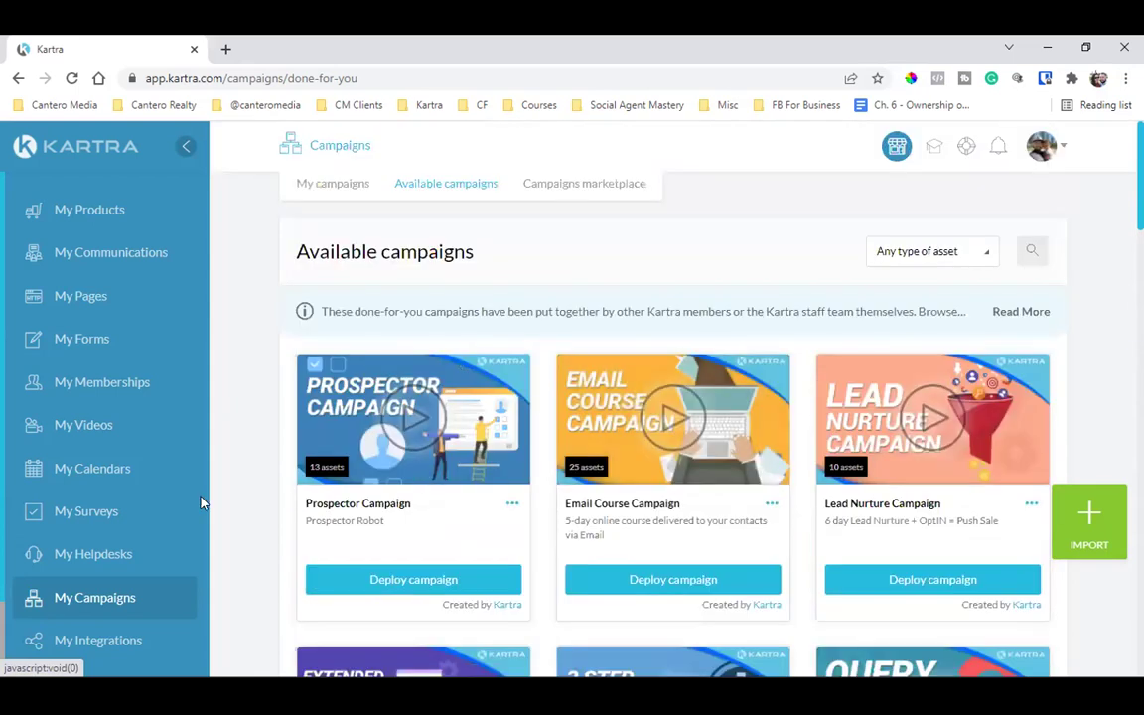
- Start sharing the Seller Guide Funnel from the own campaigns and agree to the sharing terms and conditions
{"action": "left_click", "coordinate": [324, 187]}
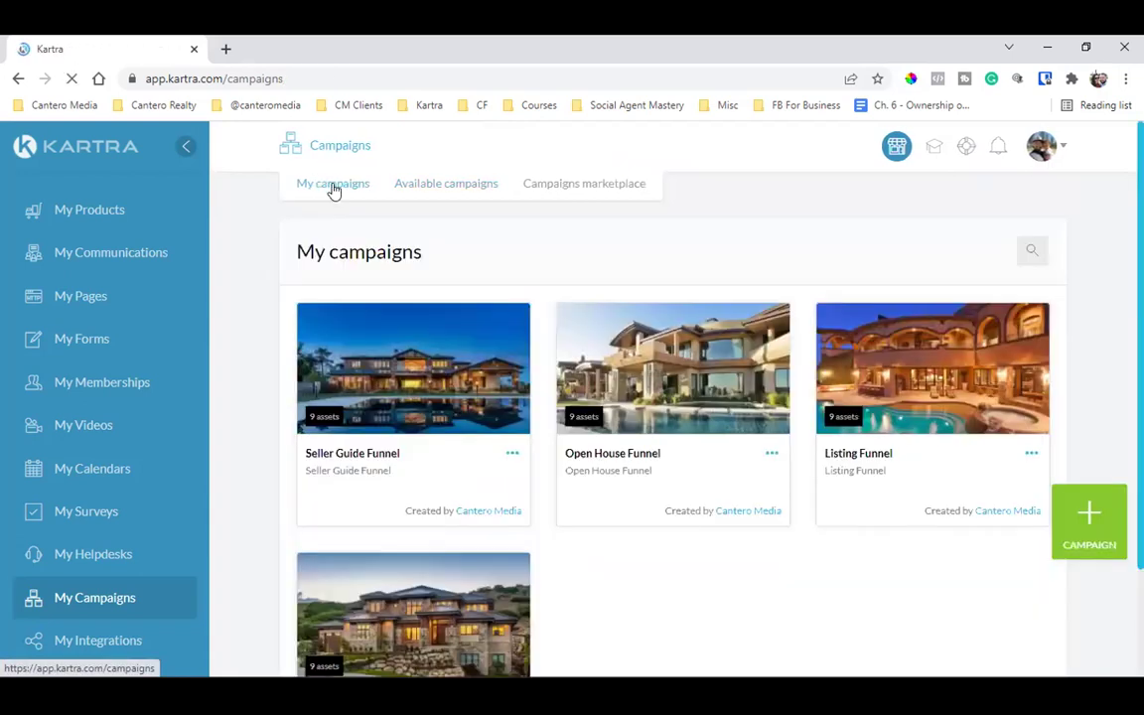
{"action": "left_click", "coordinate": [513, 455]}
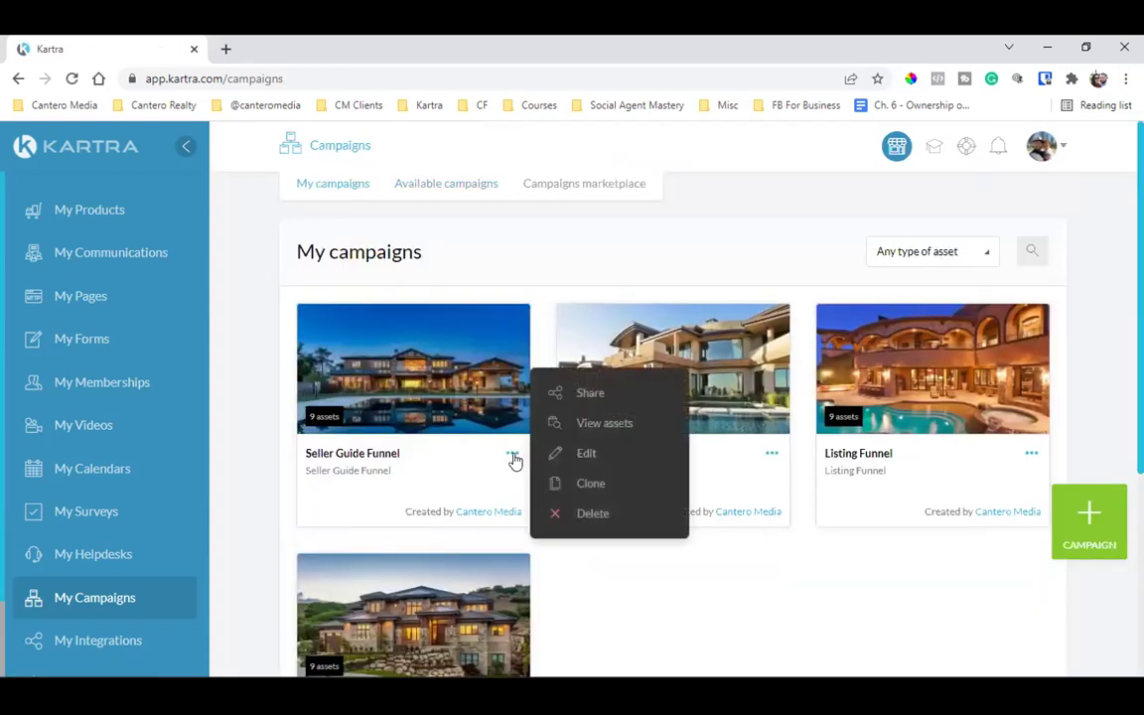
{"action": "left_click", "coordinate": [612, 397]}
{"action": "scroll", "coordinate": [596, 427], "scroll_direction": "down", "scroll_amount": 1}
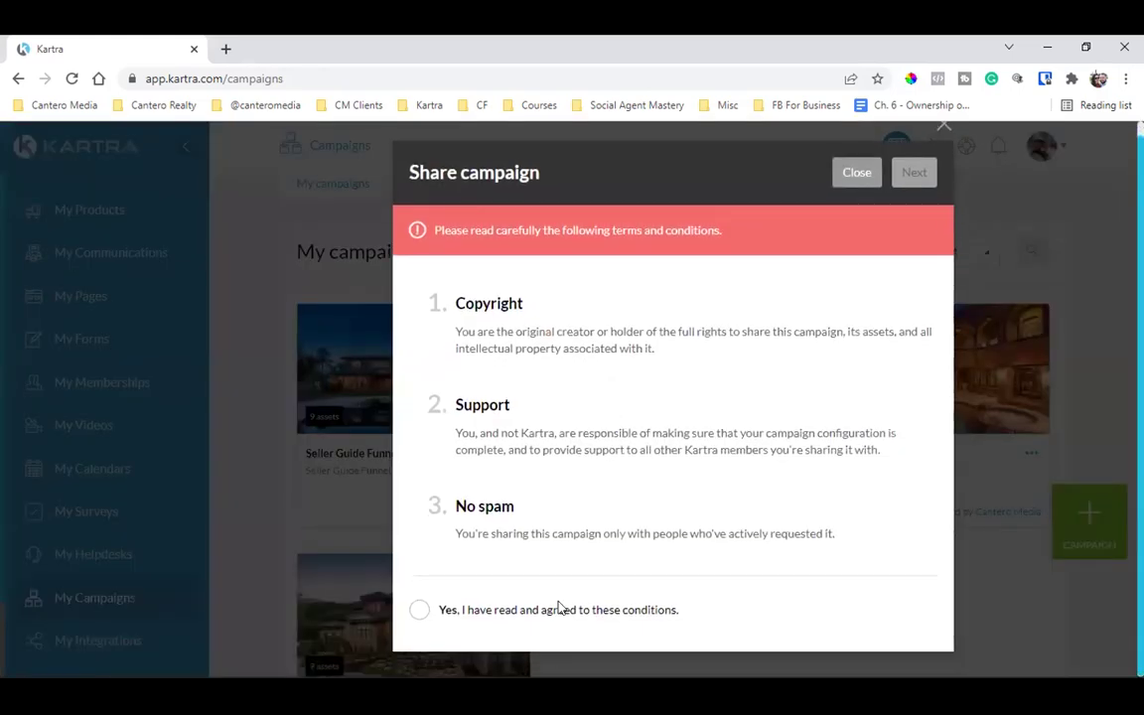
{"action": "left_click", "coordinate": [418, 612]}
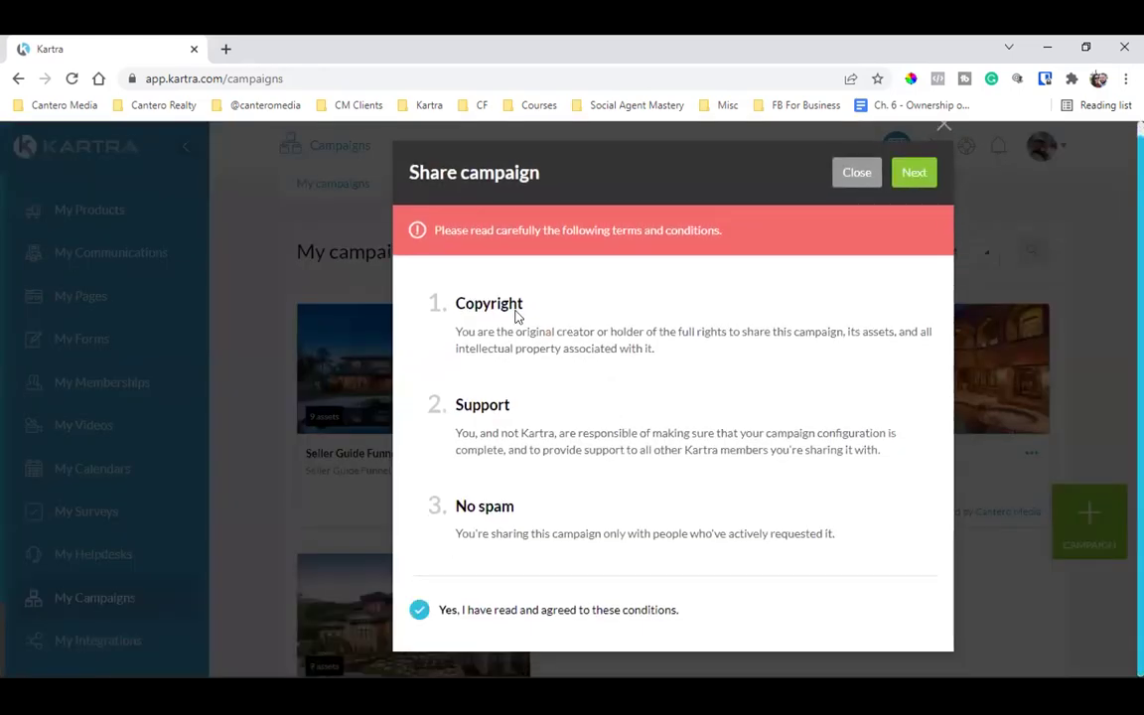
{"action": "left_click", "coordinate": [914, 176]}
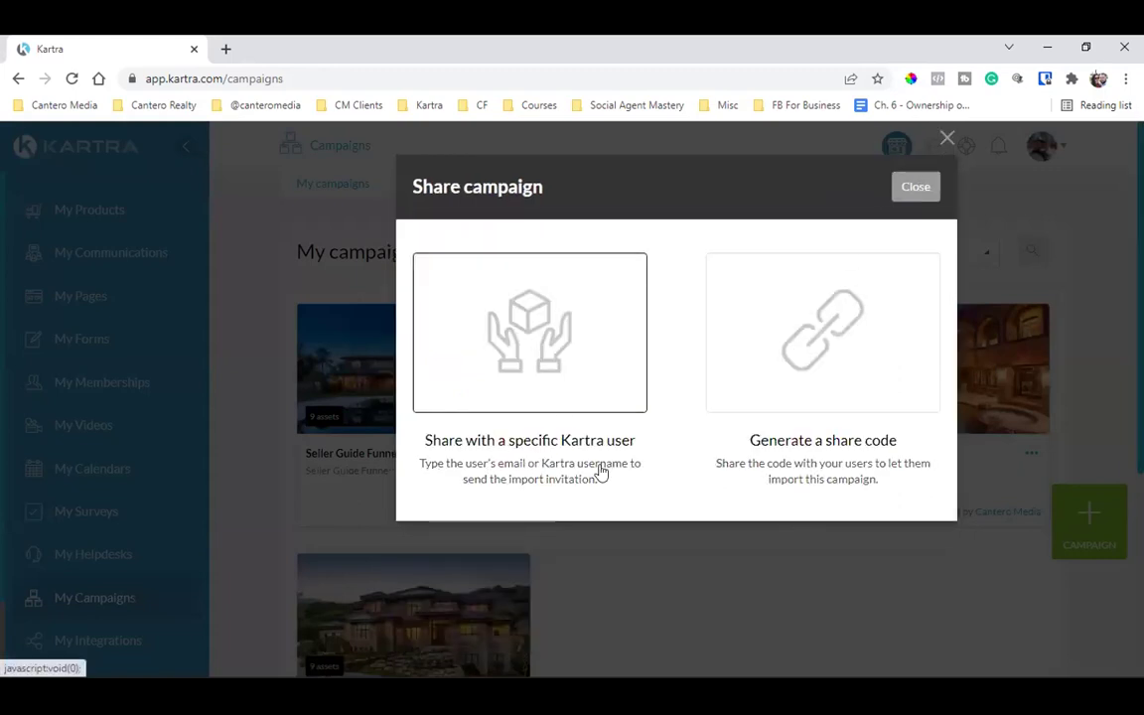
- Choose sharing by share code, copy the Seller Guide Funnel's code and close the sharing dialog
{"action": "left_click", "coordinate": [847, 434]}
{"action": "double_click", "coordinate": [446, 596]}
{"action": "right_click", "coordinate": [446, 596]}
{"action": "left_click", "coordinate": [487, 463]}
{"action": "scroll", "coordinate": [707, 473], "scroll_direction": "up", "scroll_amount": 3}
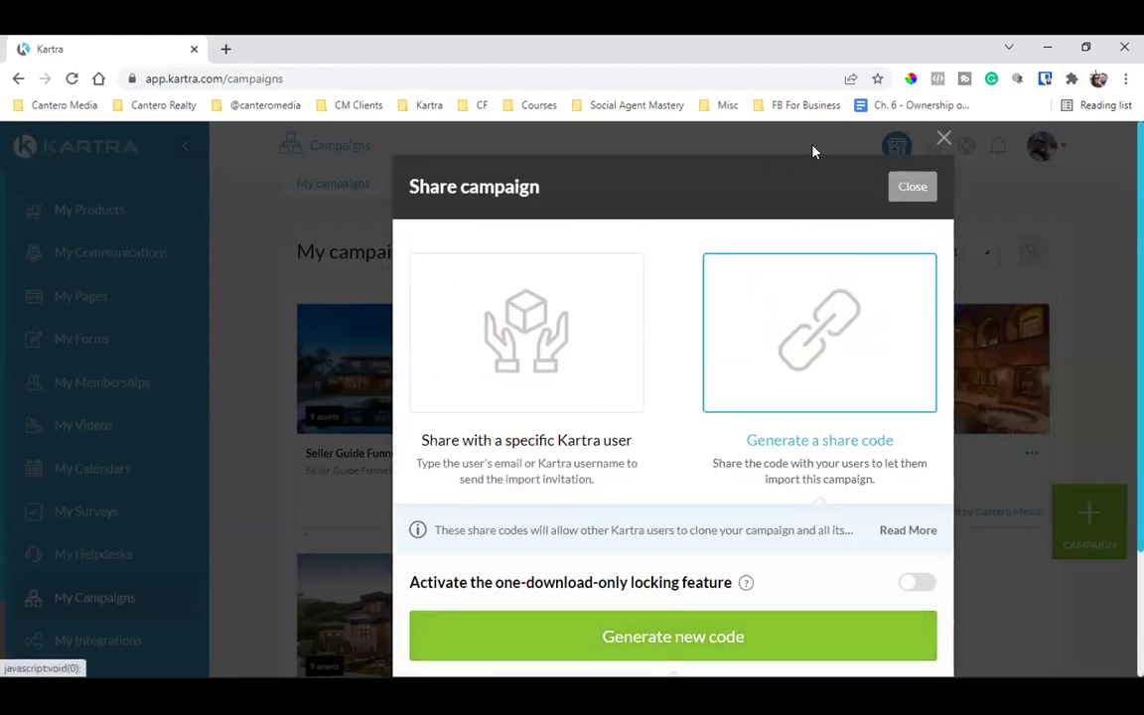
{"action": "left_click", "coordinate": [897, 193]}
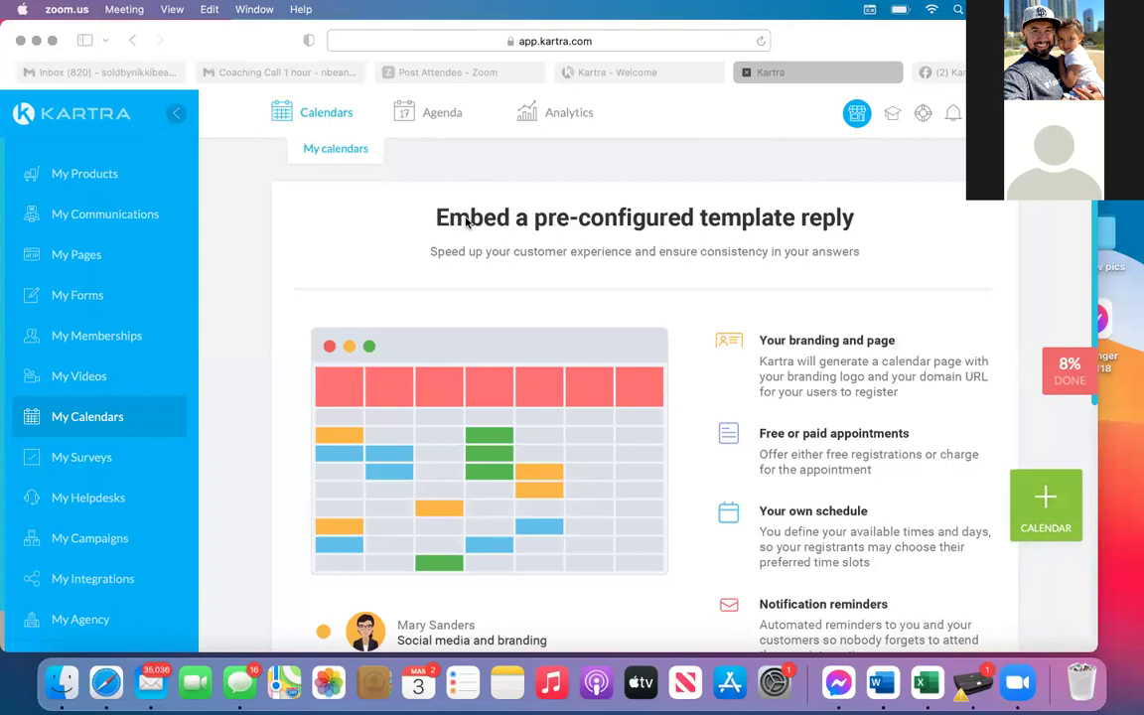
- Switch to the Kartra account in Safari, make the window full screen and open its available campaigns
{"action": "left_click", "coordinate": [253, 192]}
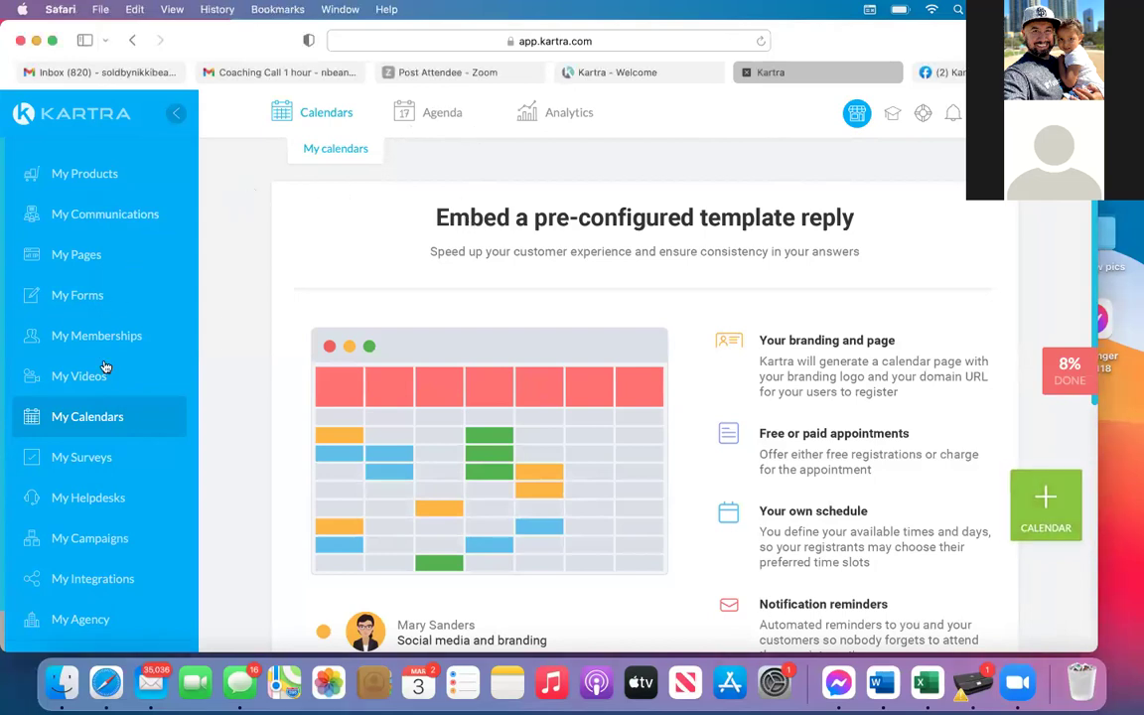
{"action": "left_click", "coordinate": [89, 538]}
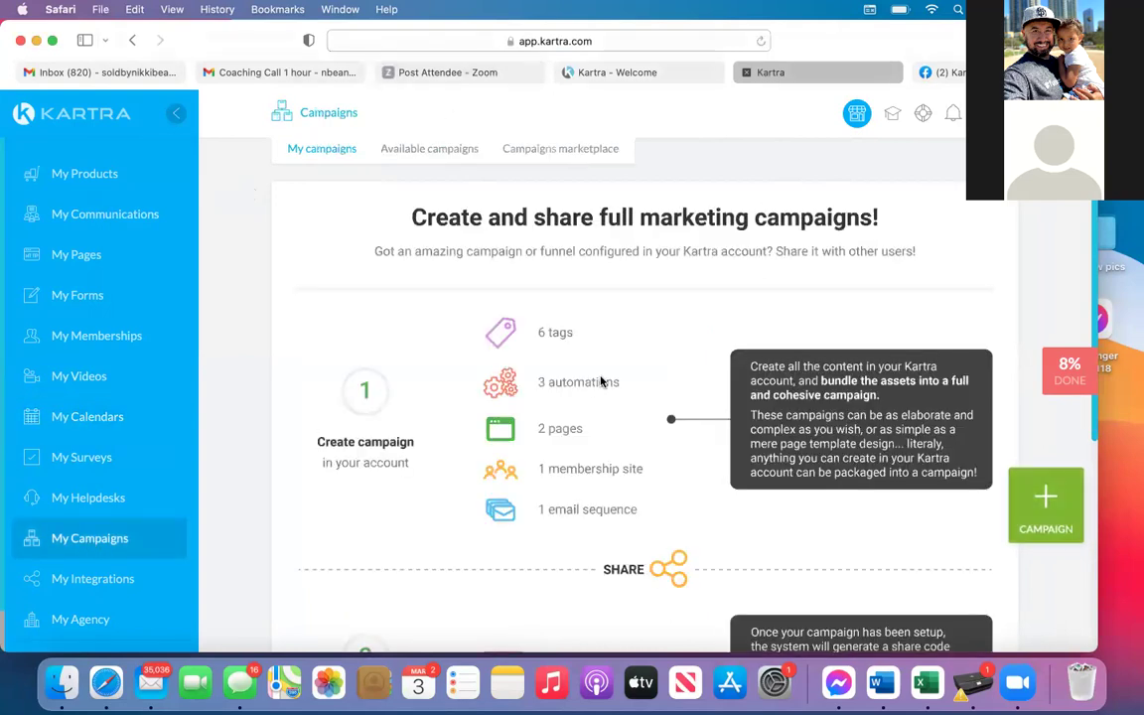
{"action": "left_click", "coordinate": [52, 40]}
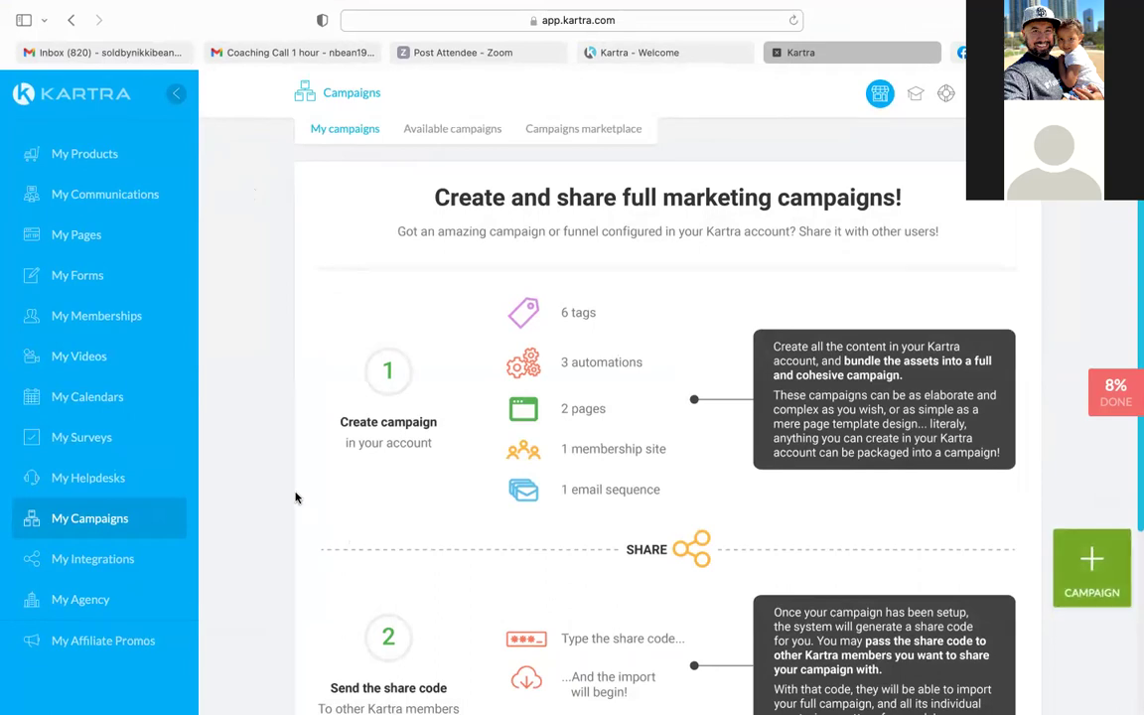
{"action": "left_click", "coordinate": [440, 142]}
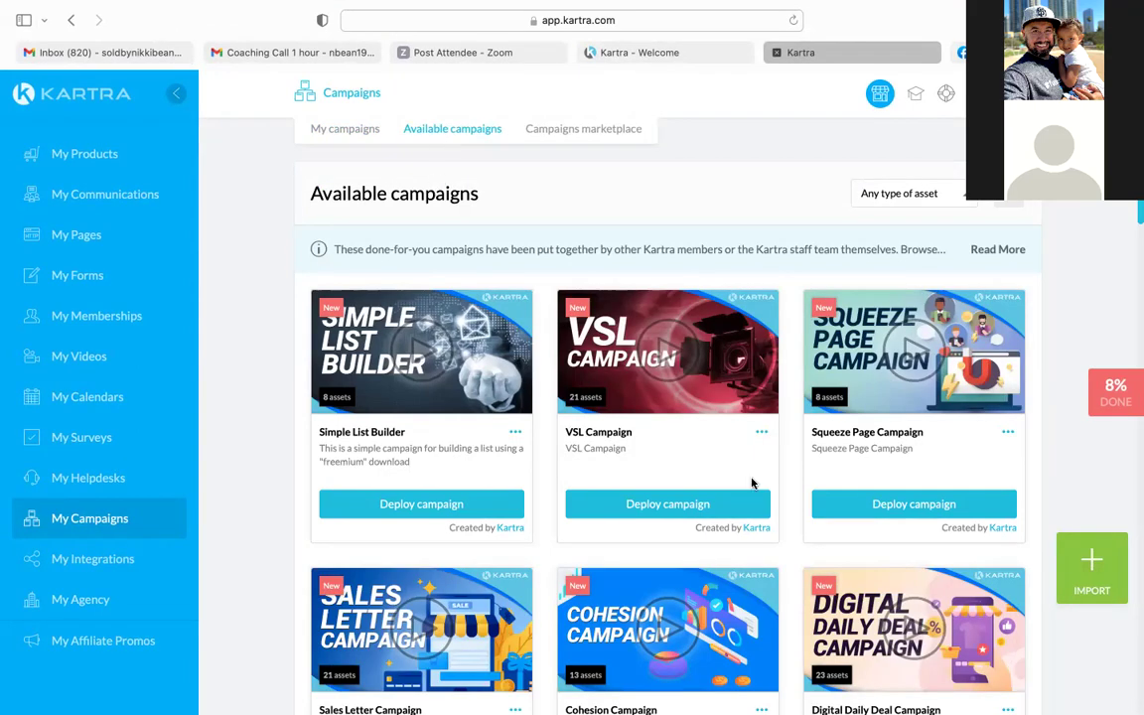
- Import the Seller Guide Funnel campaign by pasting the copied campaign share code
{"action": "left_click", "coordinate": [1097, 573]}
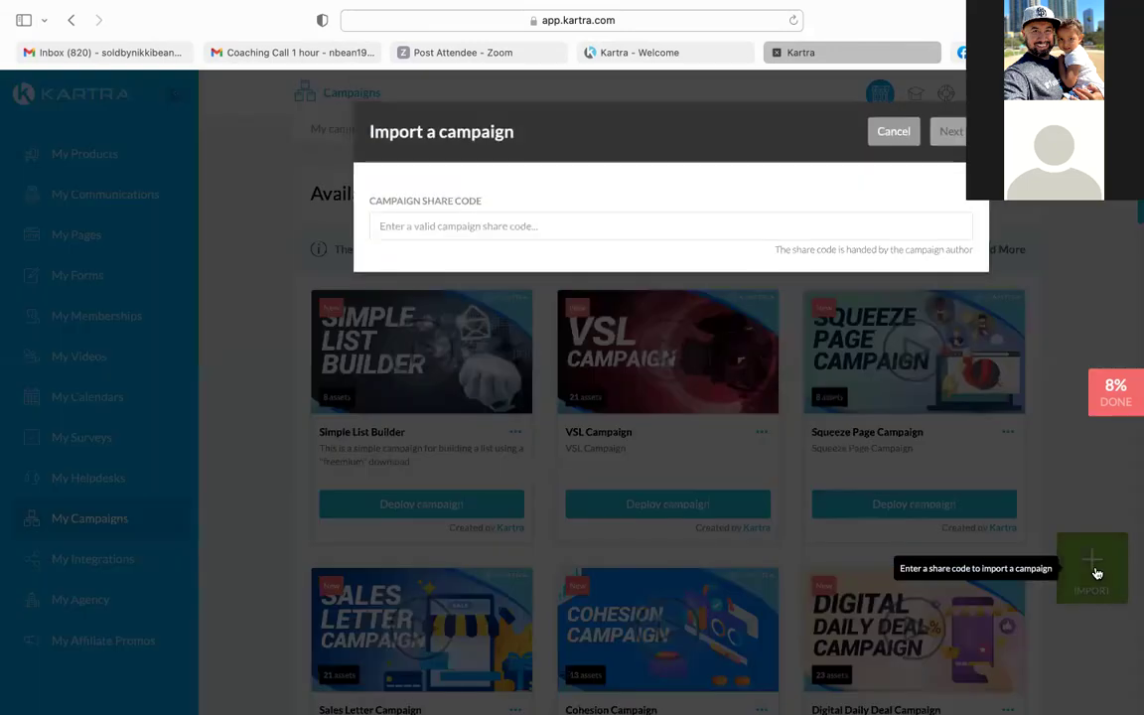
{"action": "left_click", "coordinate": [539, 227]}
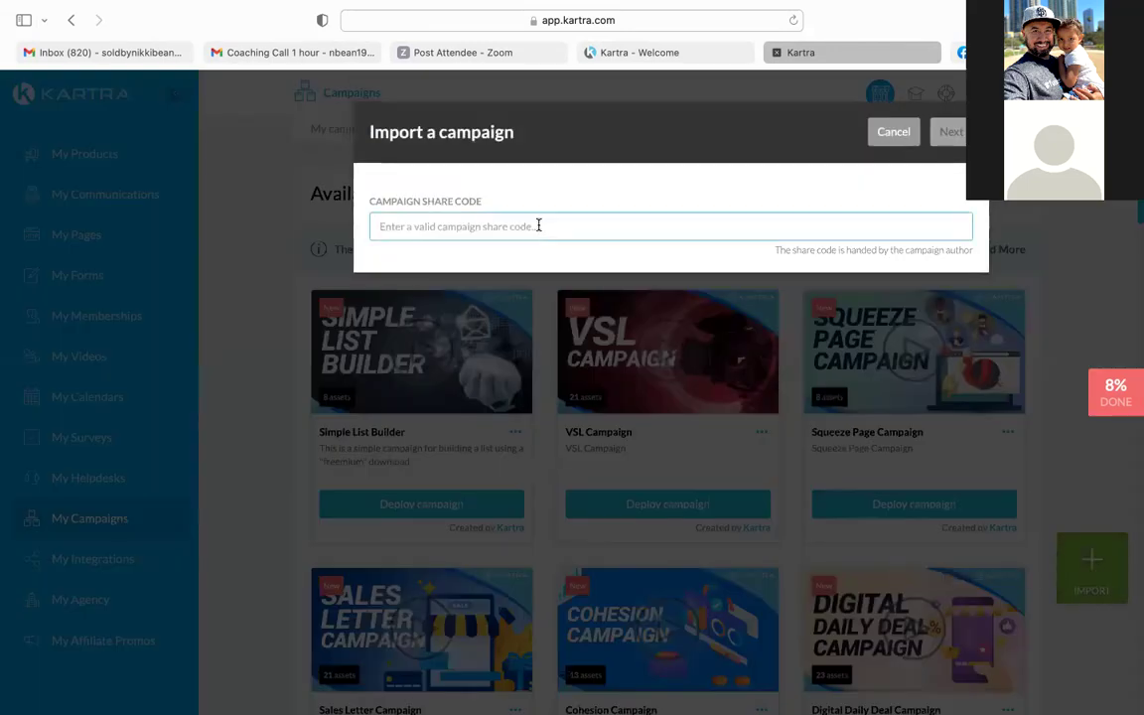
{"action": "key", "text": "super+v"}
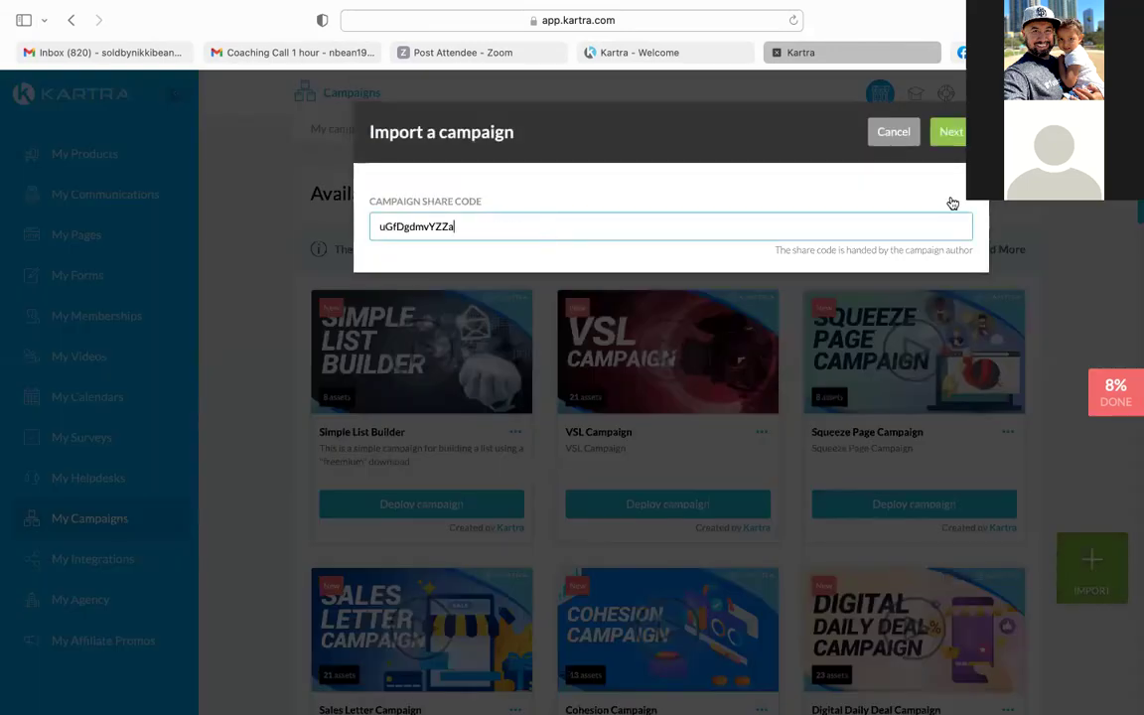
{"action": "left_click", "coordinate": [949, 131]}
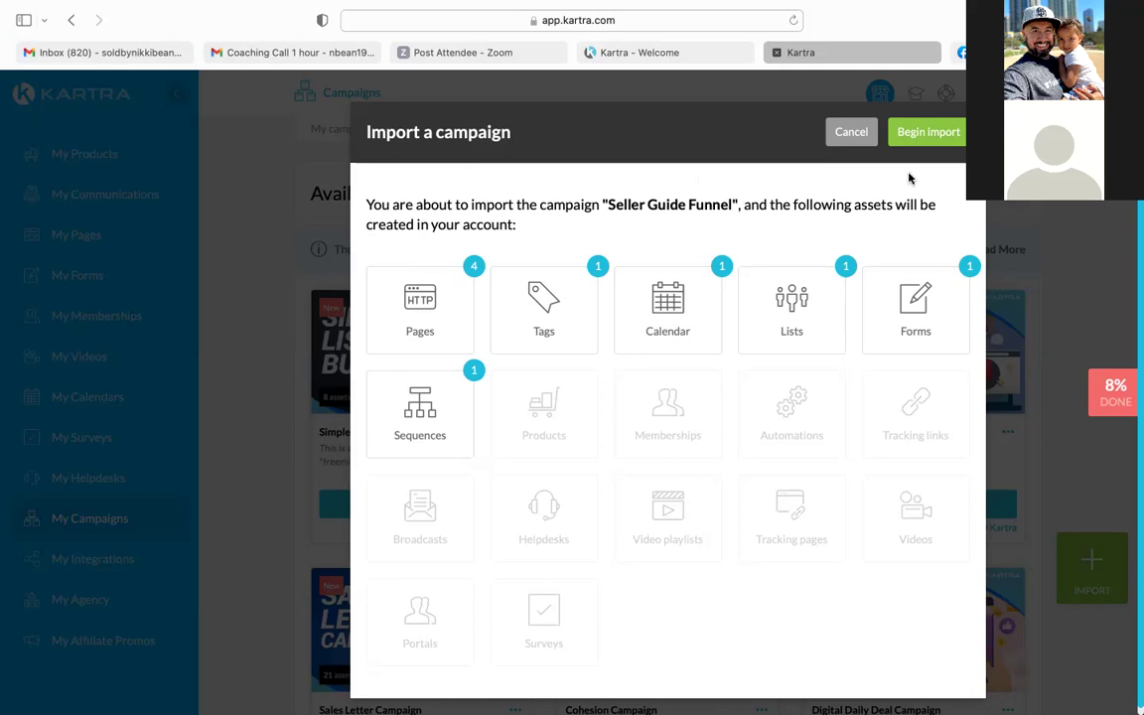
{"action": "left_click", "coordinate": [936, 135]}
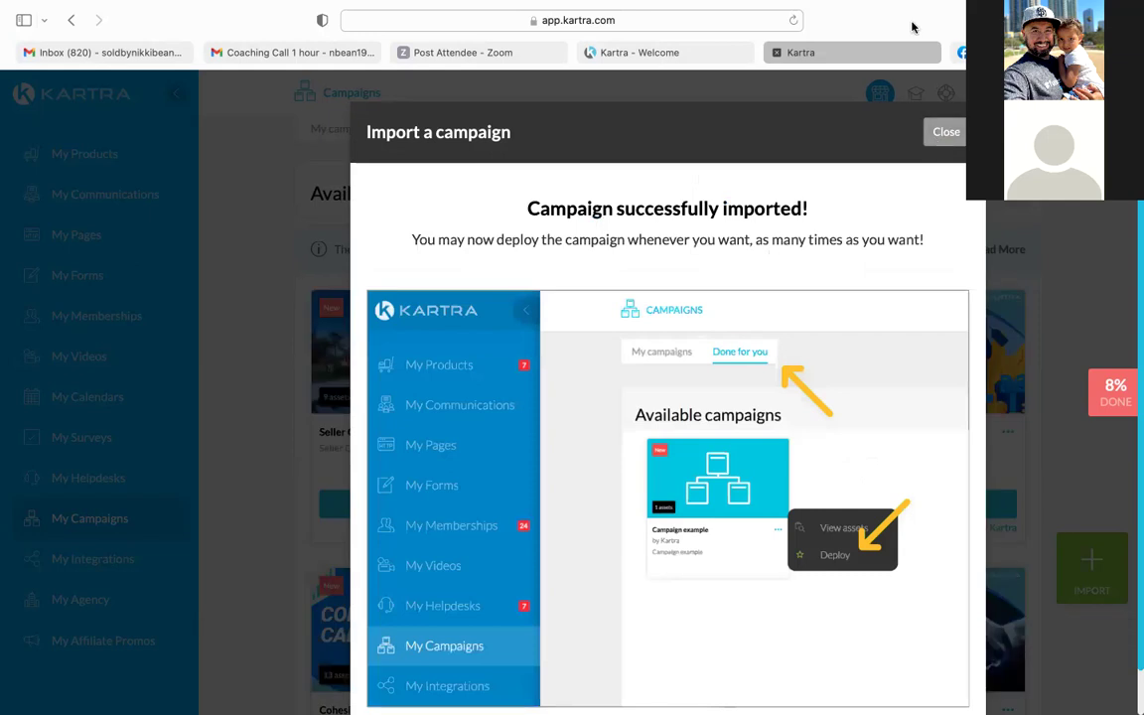
{"action": "left_click", "coordinate": [946, 133]}
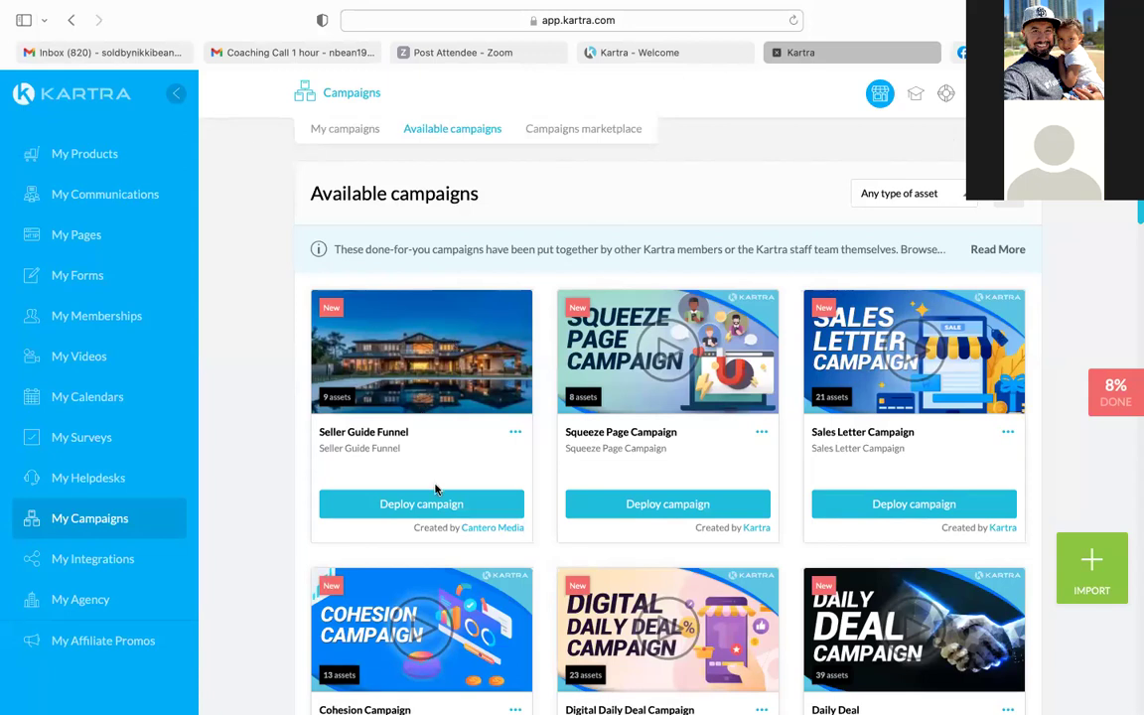
- Deploy the imported Seller Guide Funnel campaign with the prefix NB
{"action": "left_click", "coordinate": [414, 507]}
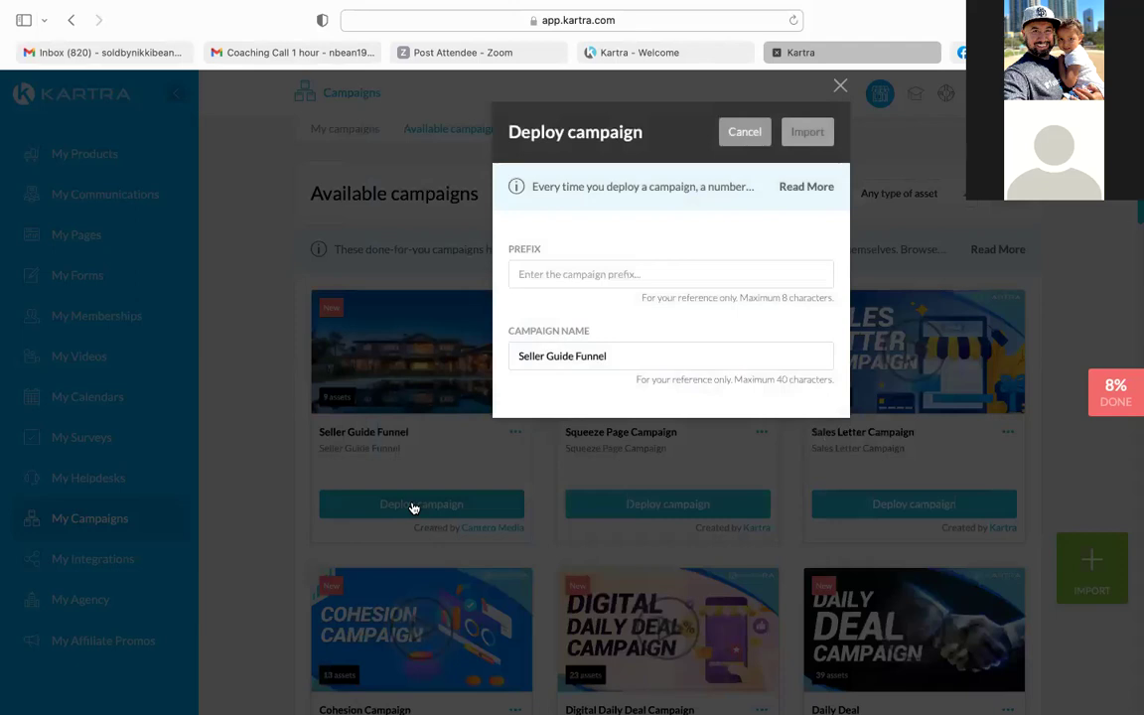
{"action": "left_click", "coordinate": [565, 272]}
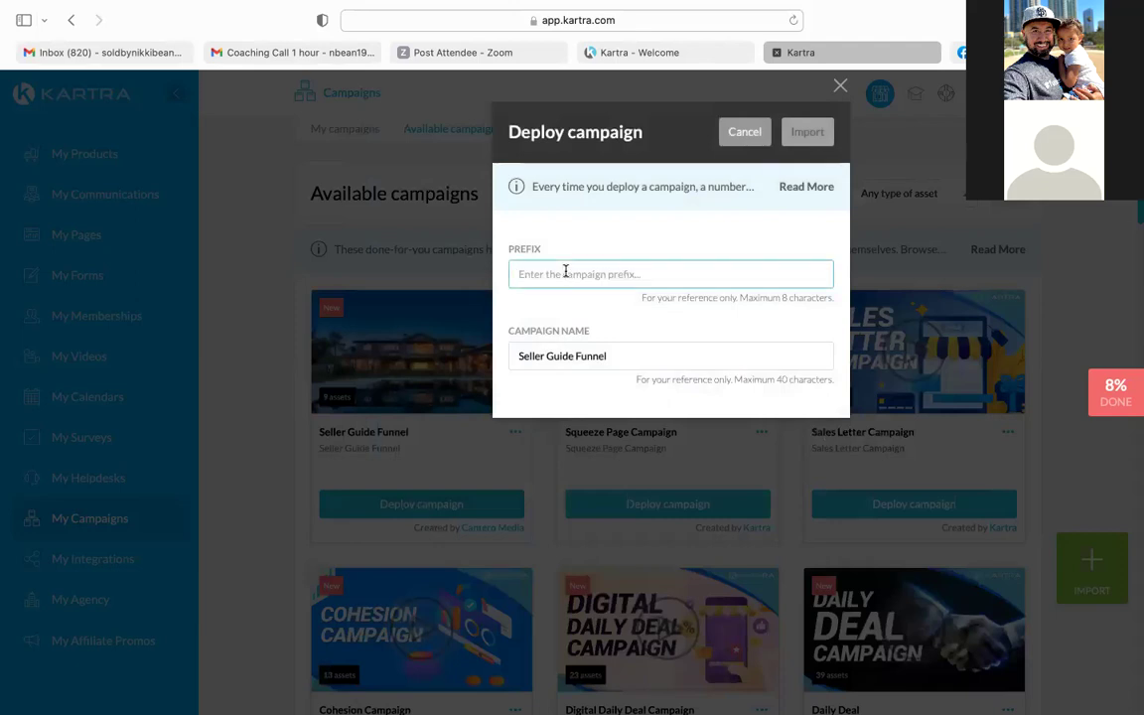
{"action": "type", "text": "NB"}
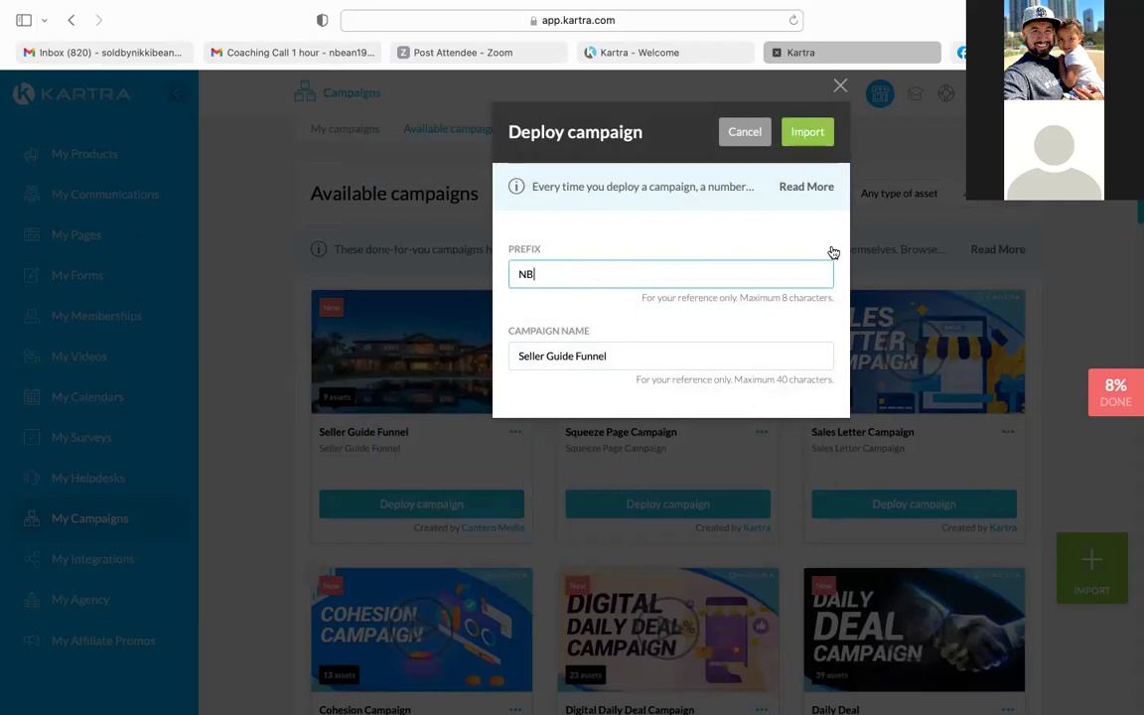
{"action": "left_click", "coordinate": [807, 131]}
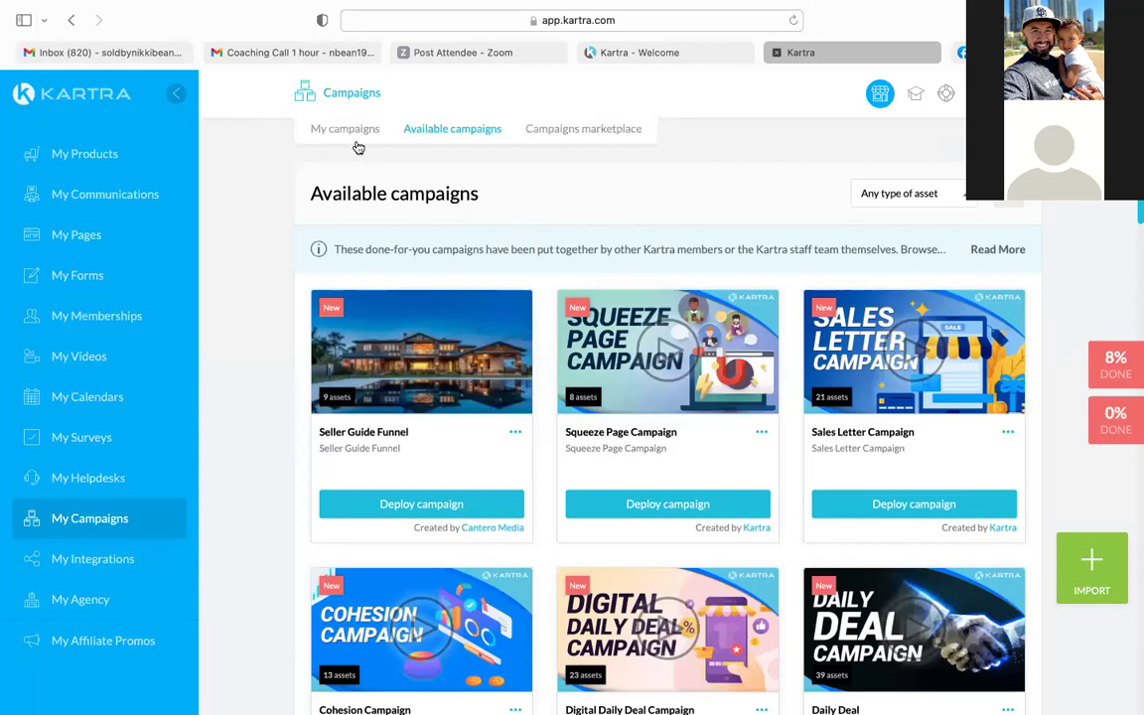
- Rename the NB Seller Guide Leads list to Seller Guide Leads in the communications area and save it
{"action": "left_click", "coordinate": [93, 199]}
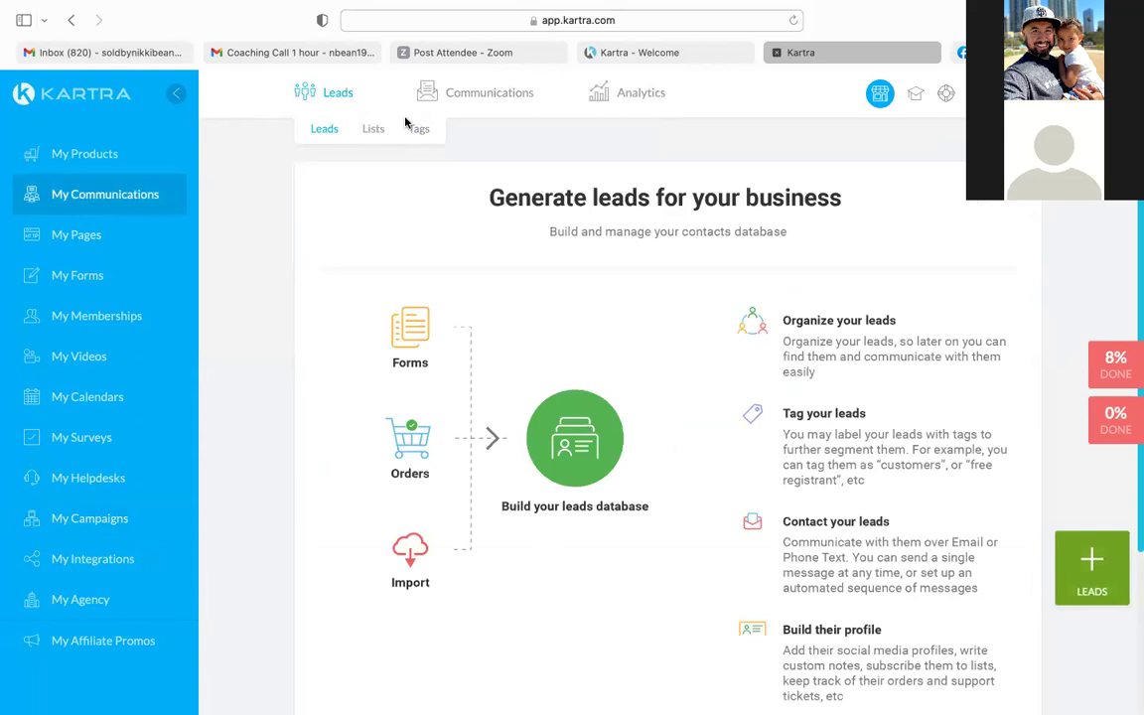
{"action": "left_click", "coordinate": [375, 130]}
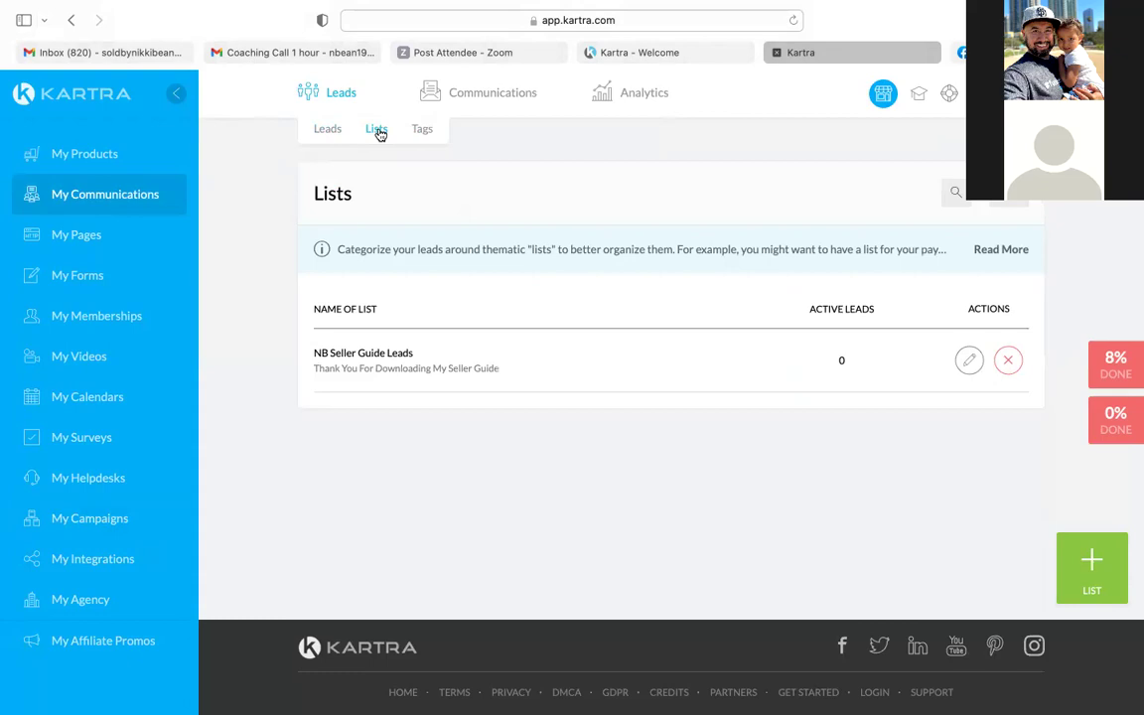
{"action": "left_click", "coordinate": [968, 360]}
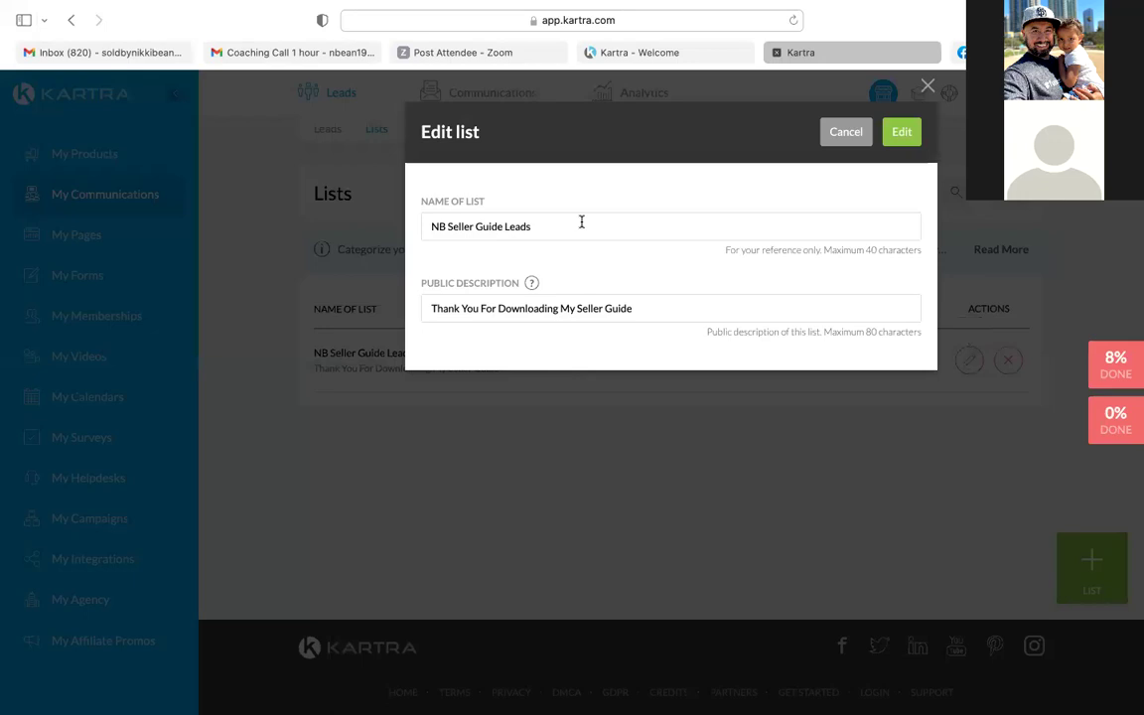
{"action": "left_click", "coordinate": [448, 228]}
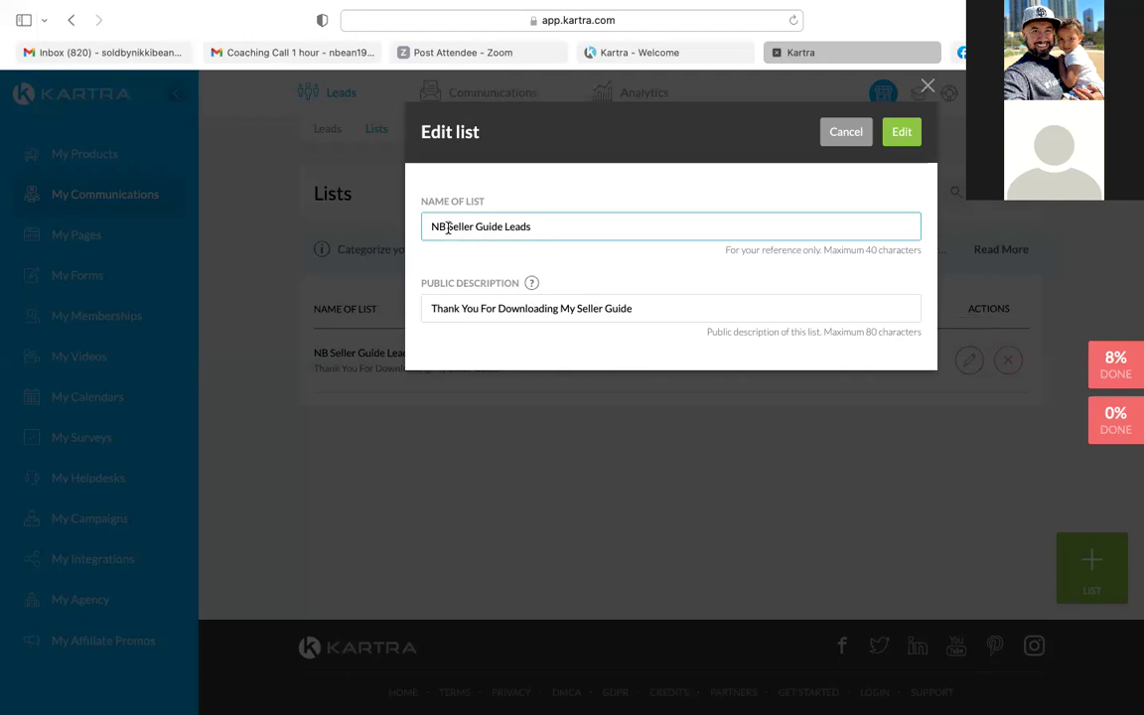
{"action": "left_click", "coordinate": [447, 227]}
{"action": "key", "text": "BackSpace"}
{"action": "key", "text": "BackSpace"}
{"action": "key", "text": "BackSpace"}
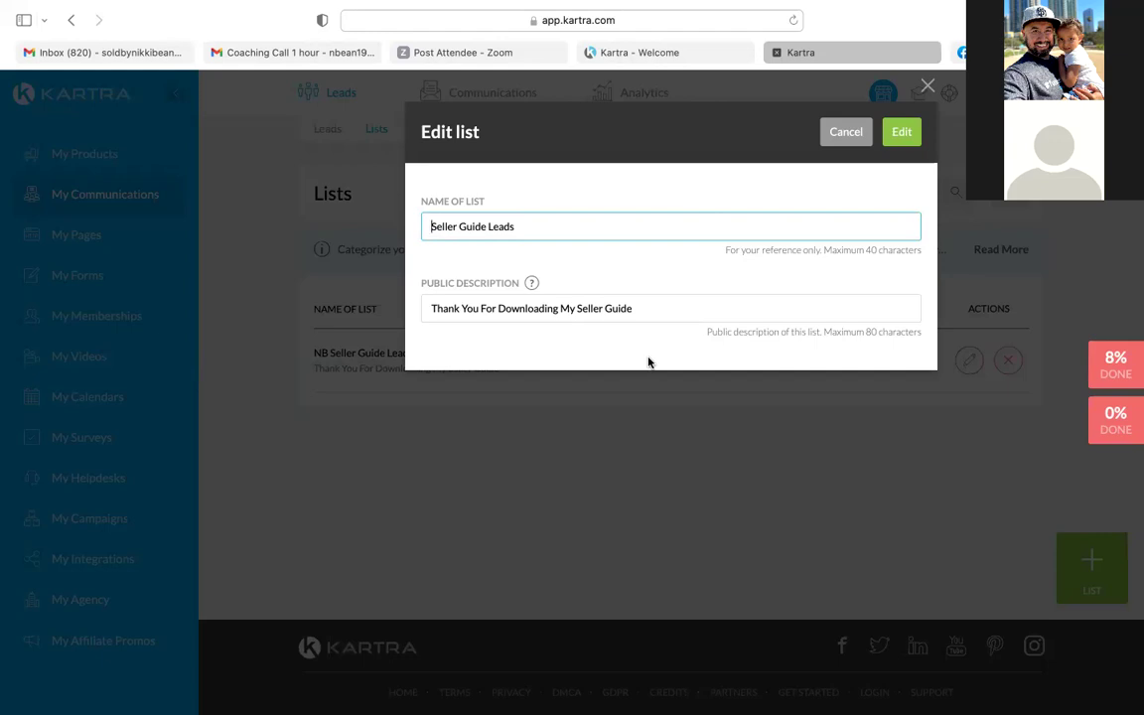
{"action": "left_click", "coordinate": [903, 135]}
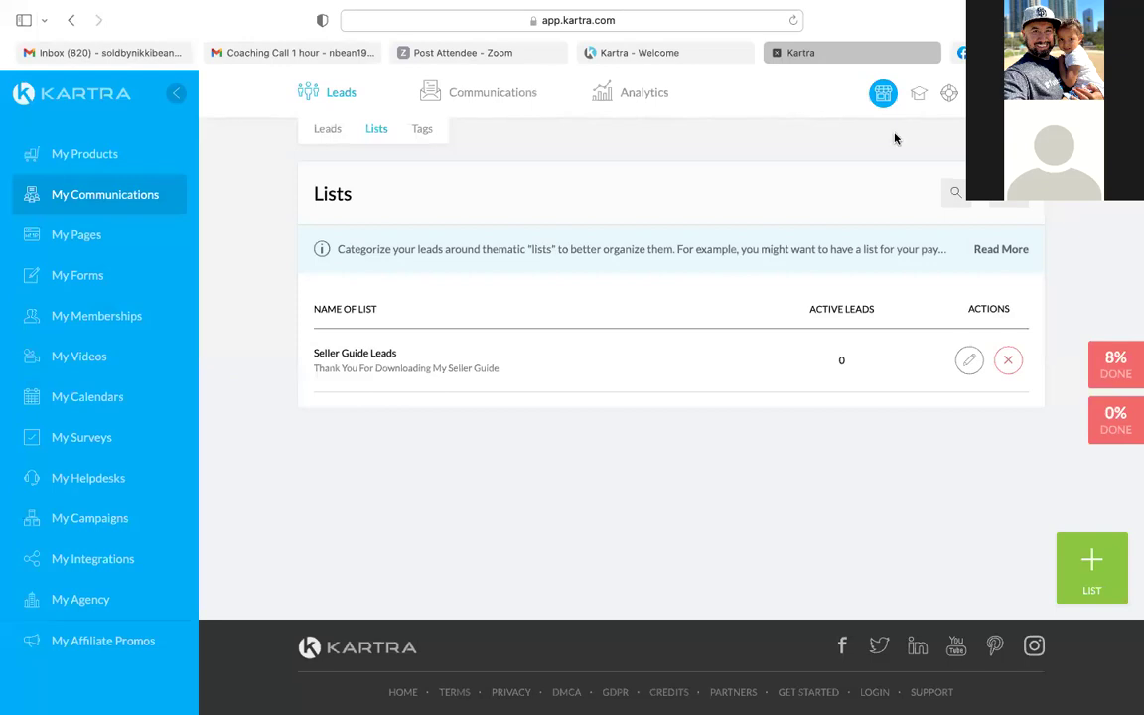
- Rename the NB Seller Guide Leads sequence to Seller Guide Leads, save it and continue into the sequence builder
{"action": "mouse_move", "coordinate": [489, 96]}
{"action": "left_click", "coordinate": [493, 130]}
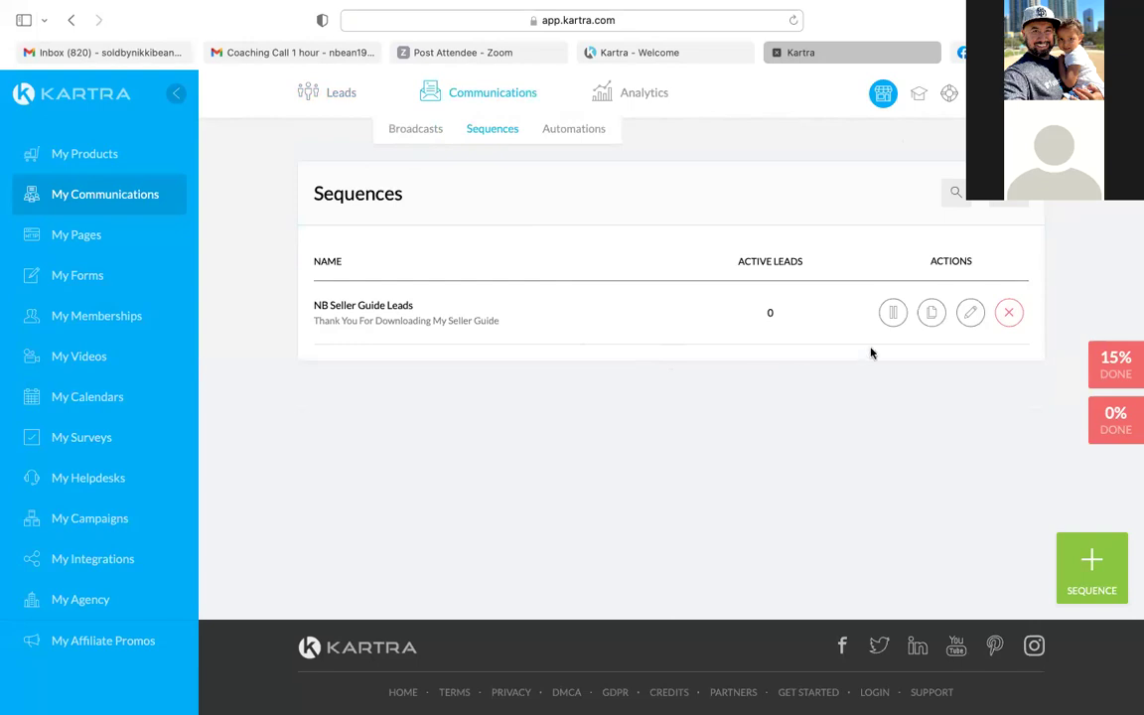
{"action": "left_click", "coordinate": [970, 313]}
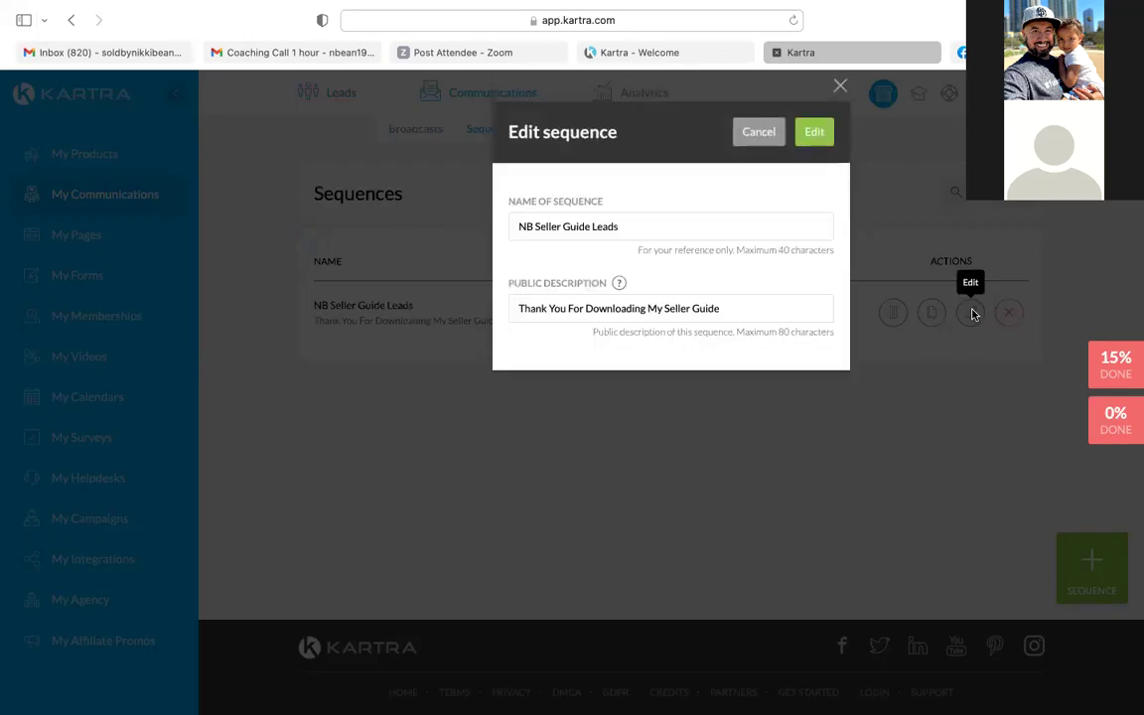
{"action": "left_click", "coordinate": [548, 225]}
{"action": "key", "text": "BackSpace"}
{"action": "key", "text": "BackSpace"}
{"action": "key", "text": "BackSpace"}
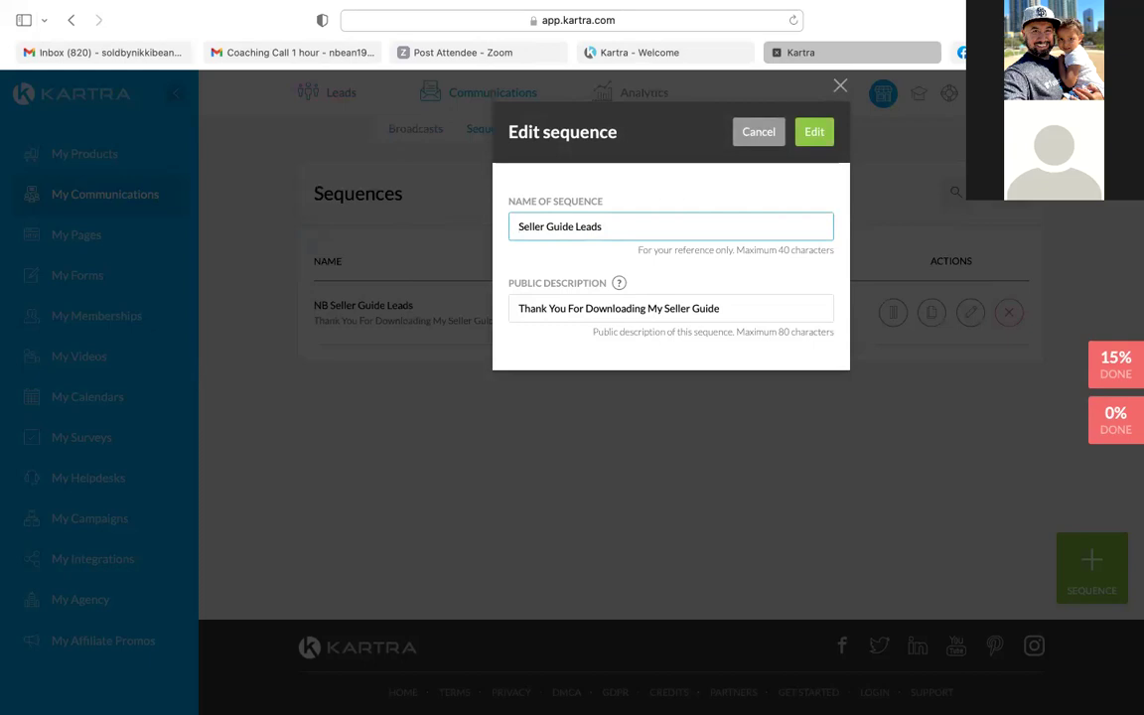
{"action": "left_click", "coordinate": [814, 133]}
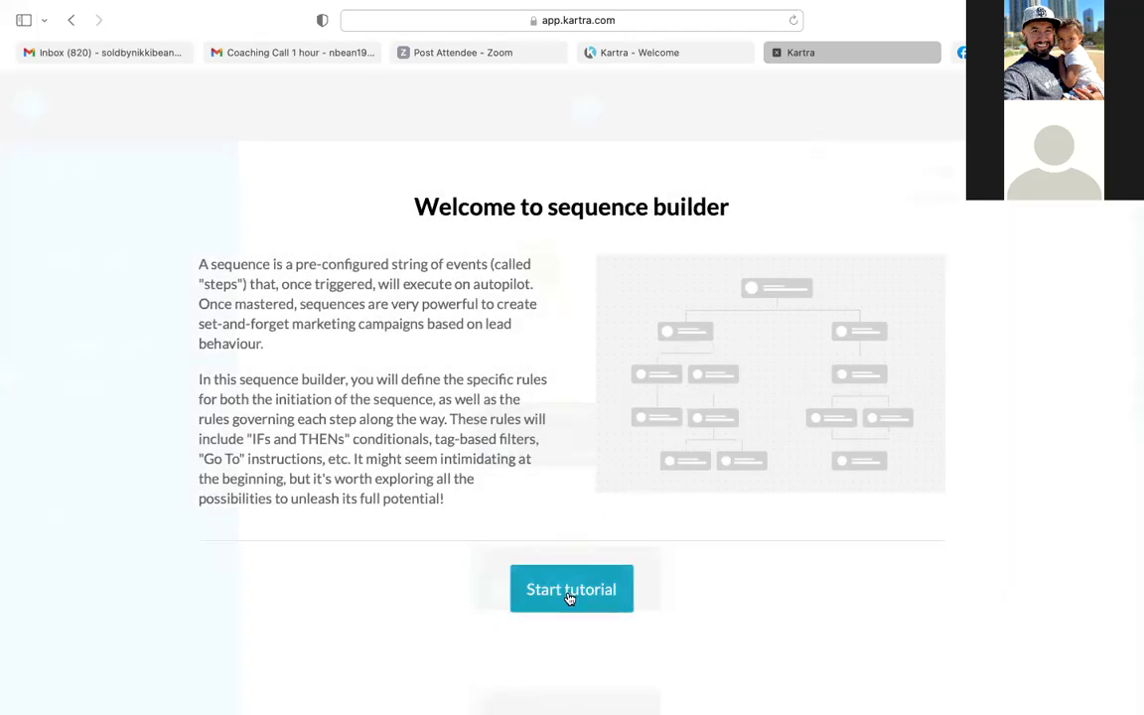
- Go through the sequence builder's introductory tutorial to its end and enter the sequence canvas
{"action": "left_click", "coordinate": [569, 594]}
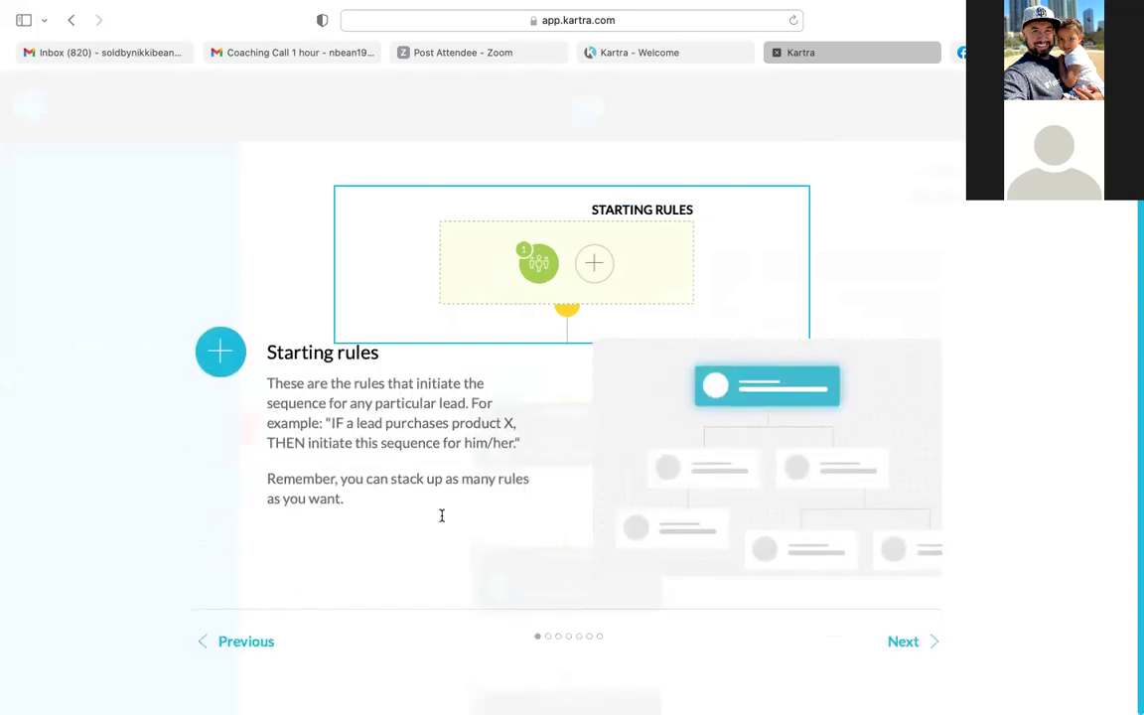
{"action": "left_click", "coordinate": [902, 646]}
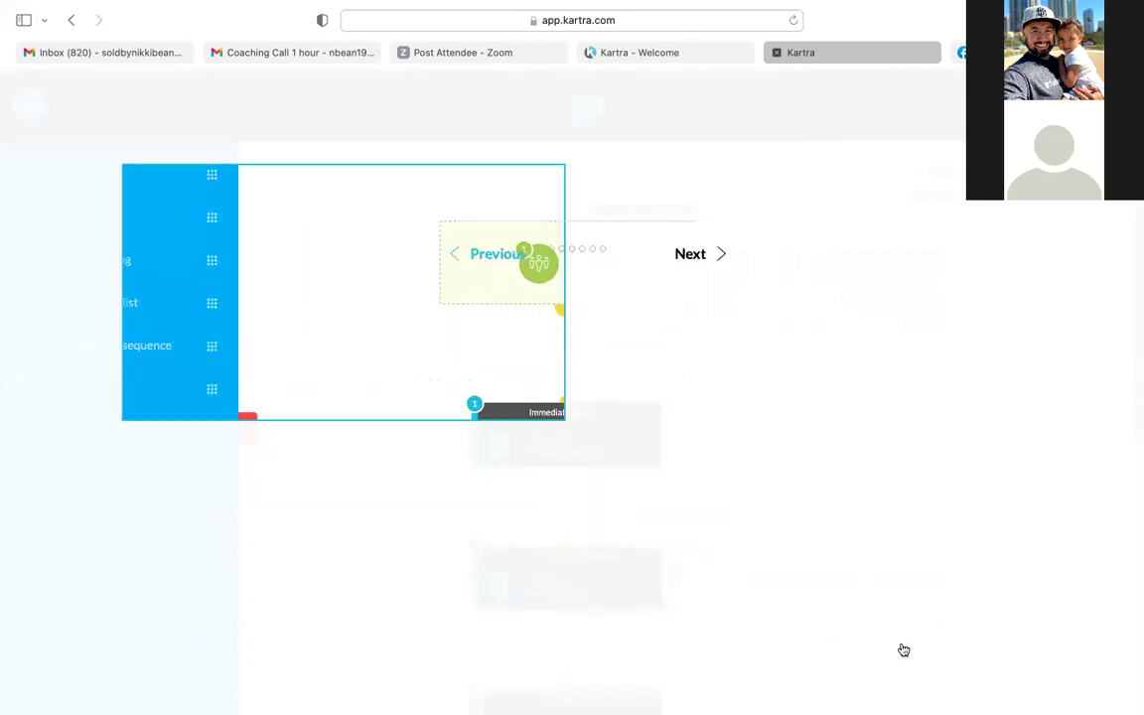
{"action": "left_click", "coordinate": [903, 576]}
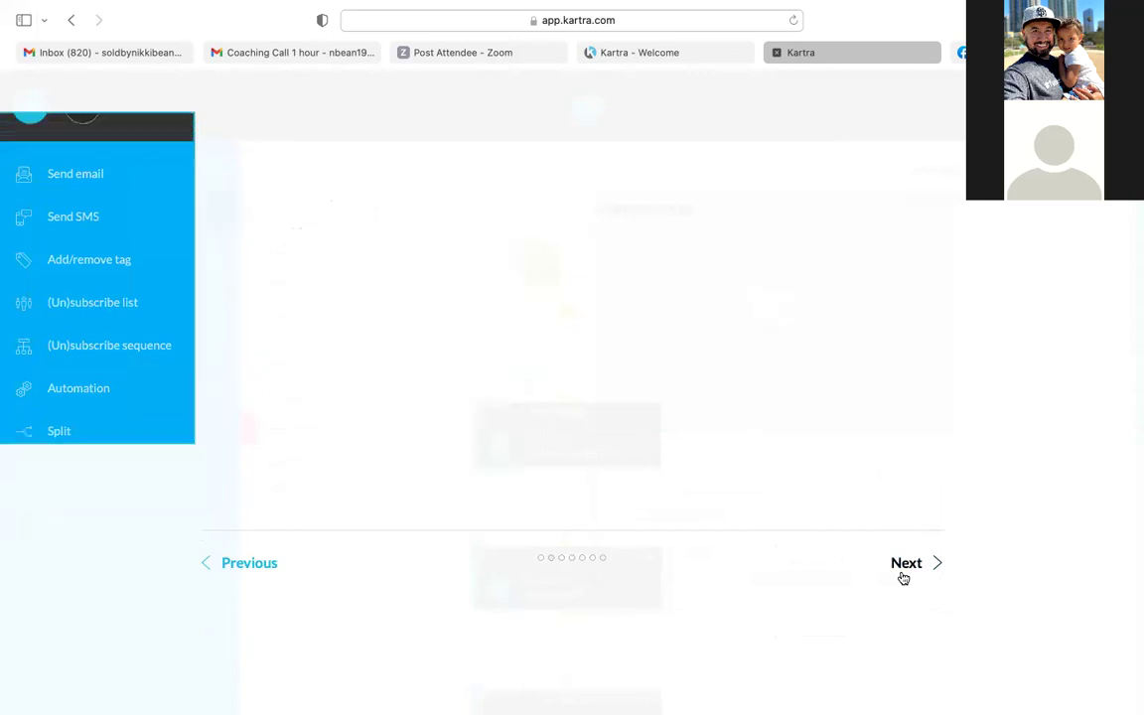
{"action": "left_click", "coordinate": [906, 564]}
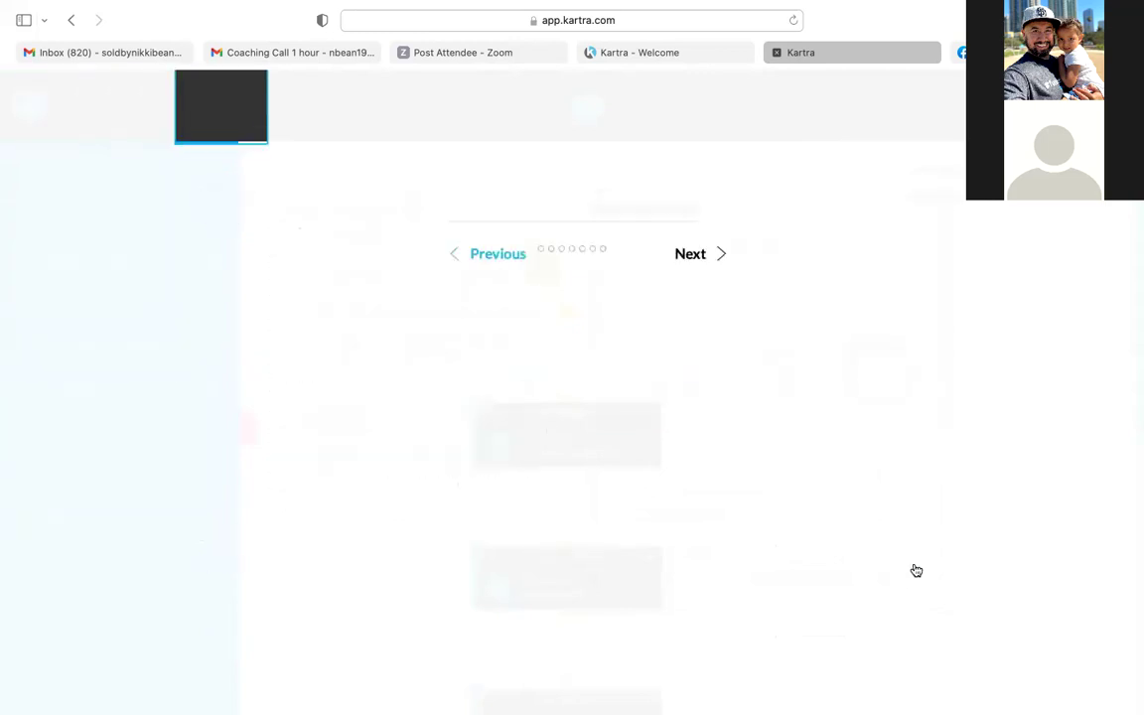
{"action": "left_click", "coordinate": [906, 494]}
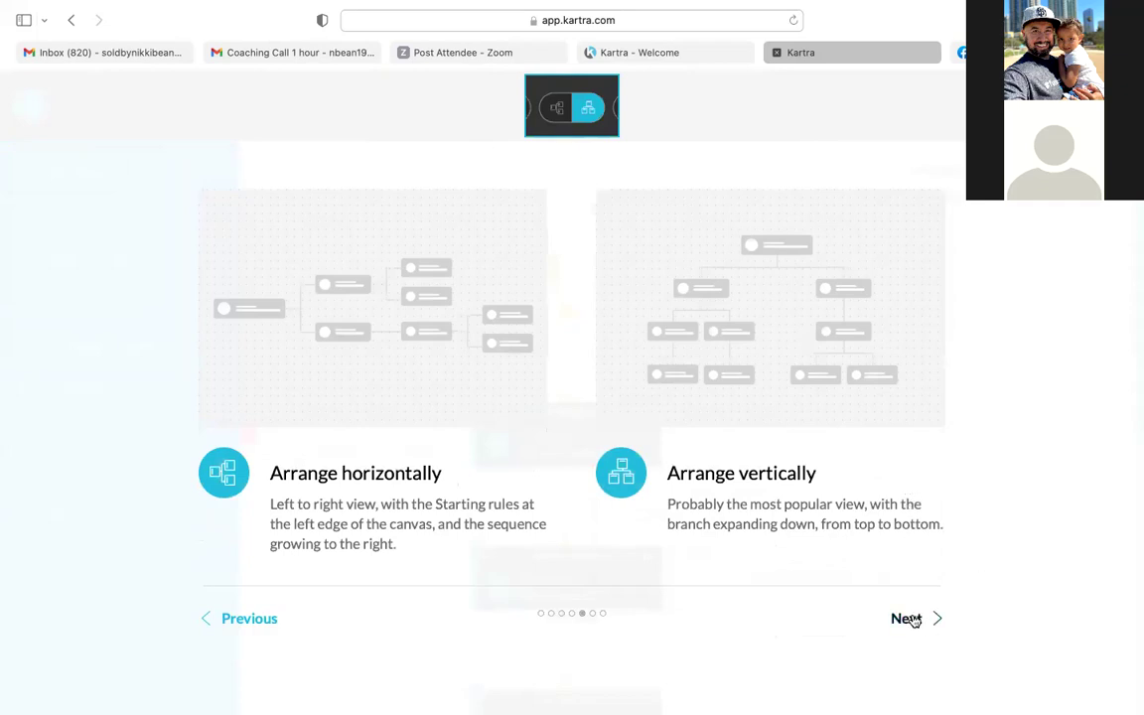
{"action": "left_click", "coordinate": [911, 619]}
{"action": "left_click", "coordinate": [913, 494]}
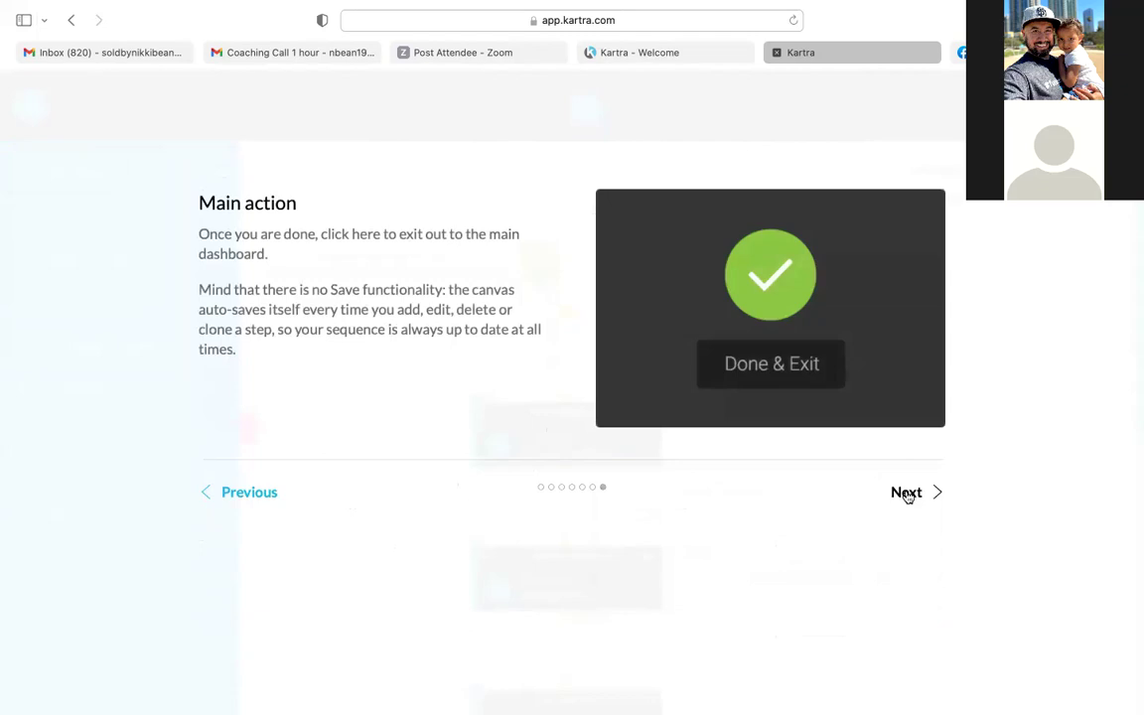
{"action": "left_click", "coordinate": [907, 494]}
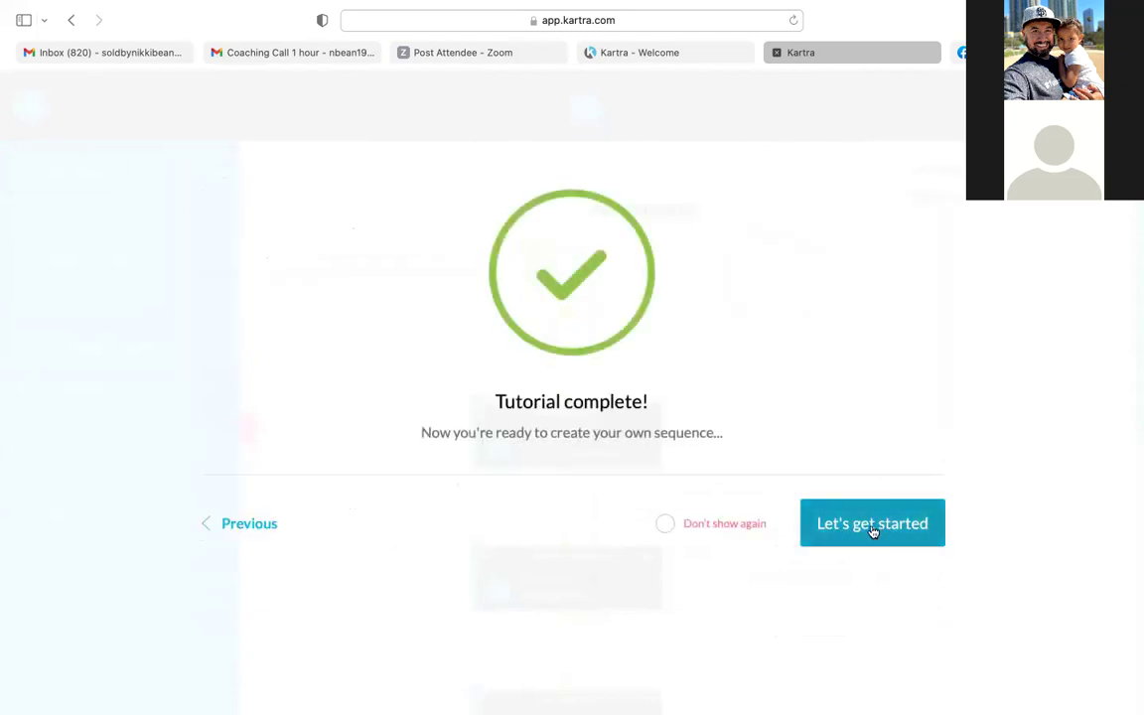
{"action": "left_click", "coordinate": [871, 525]}
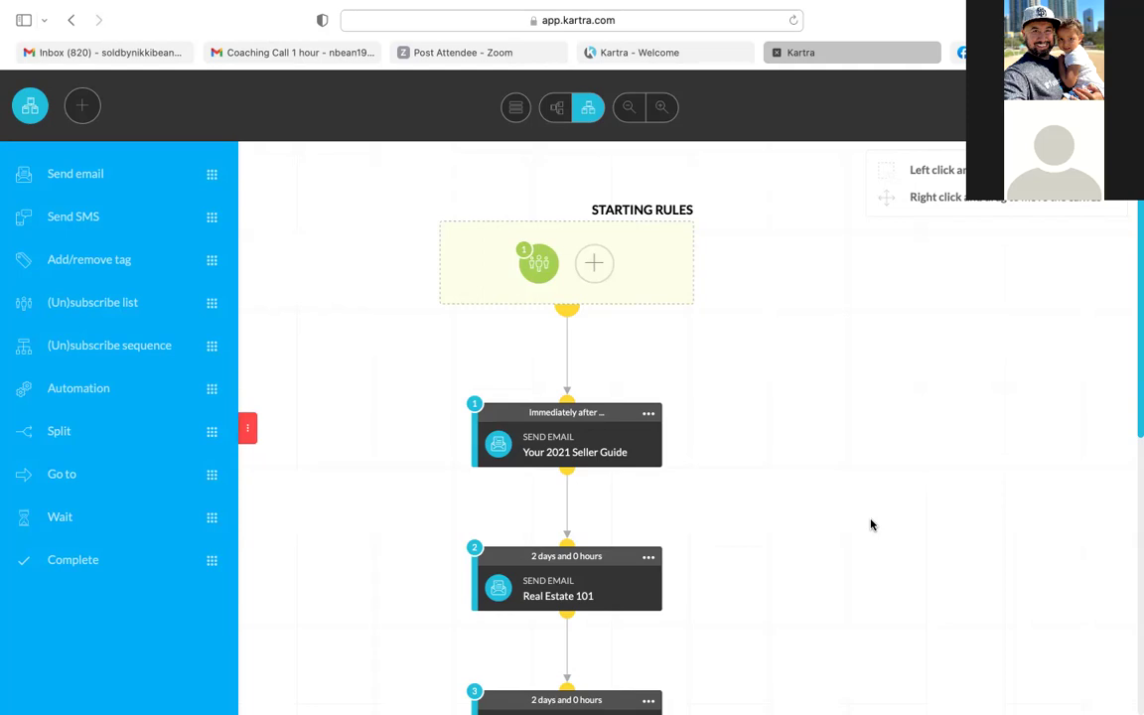
- Check which list subscription triggers the sequence in its starting rules and save the rules as they are
{"action": "left_click", "coordinate": [539, 264]}
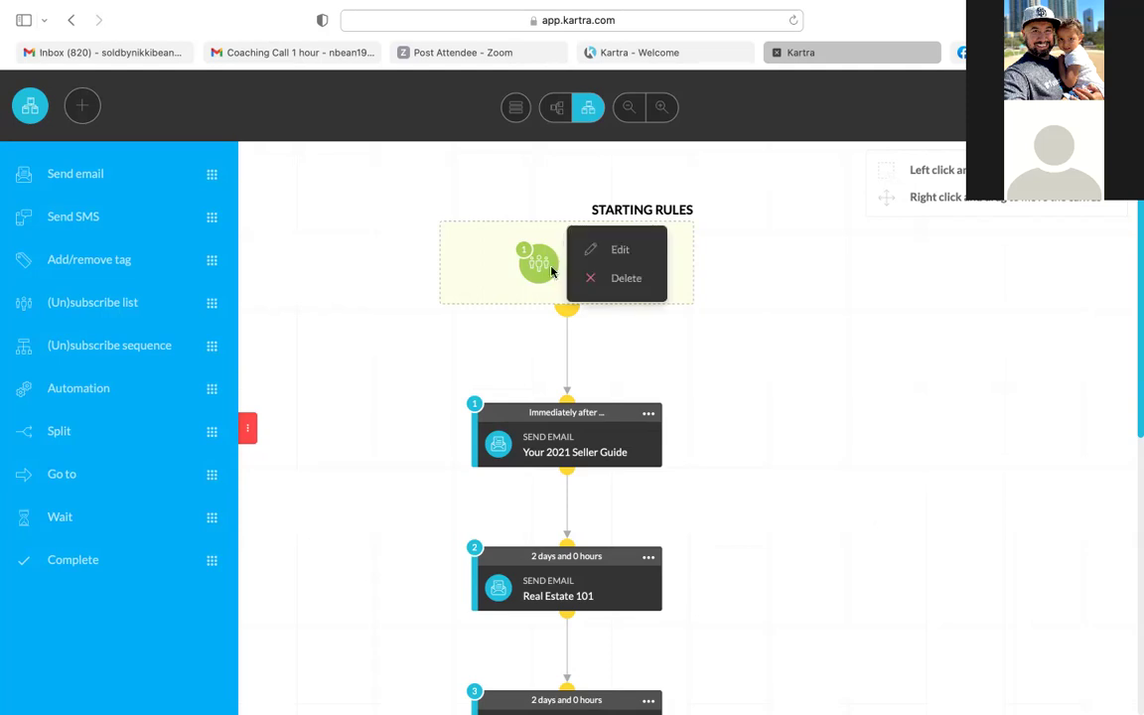
{"action": "left_click", "coordinate": [610, 251]}
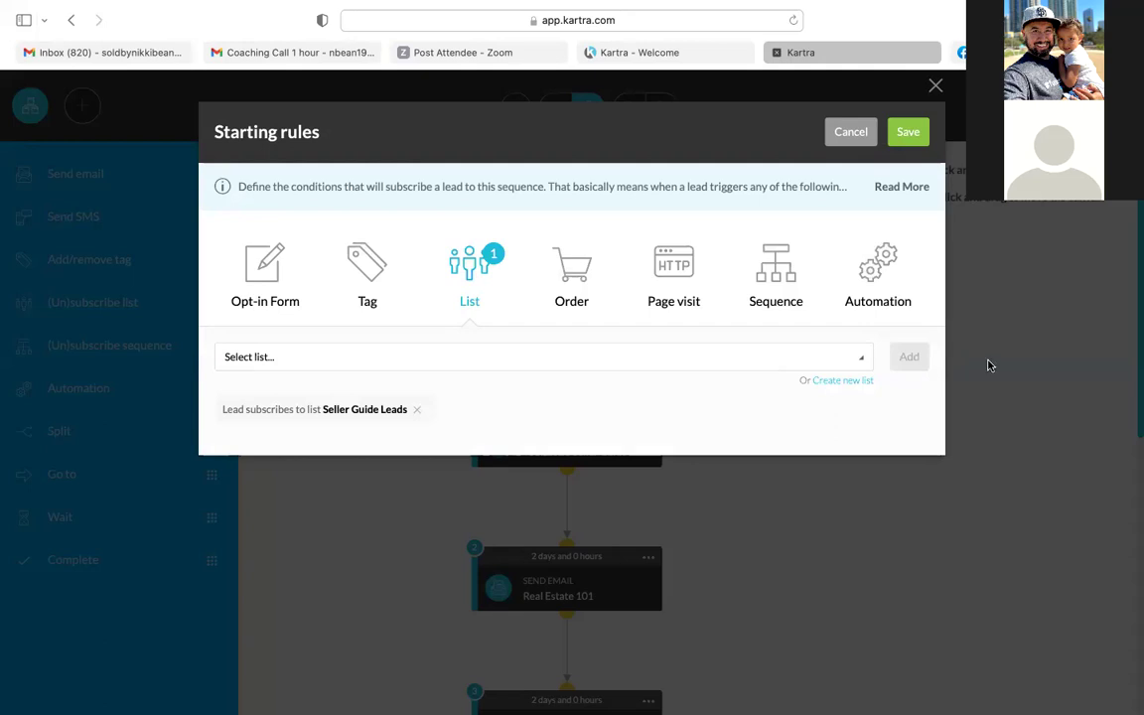
{"action": "left_click", "coordinate": [906, 130]}
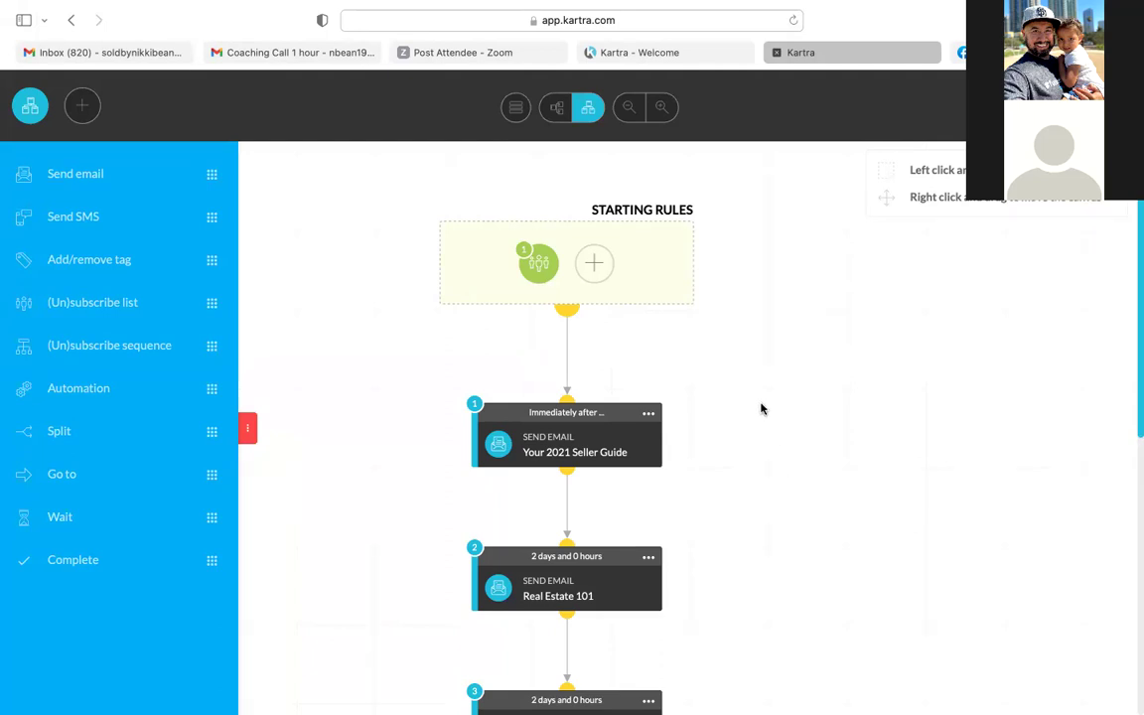
- Review the emails in the sequence, inspect the allowed days and times of "Are you on Facebook?" and close its settings
{"action": "scroll", "coordinate": [765, 514], "scroll_direction": "down", "scroll_amount": 4}
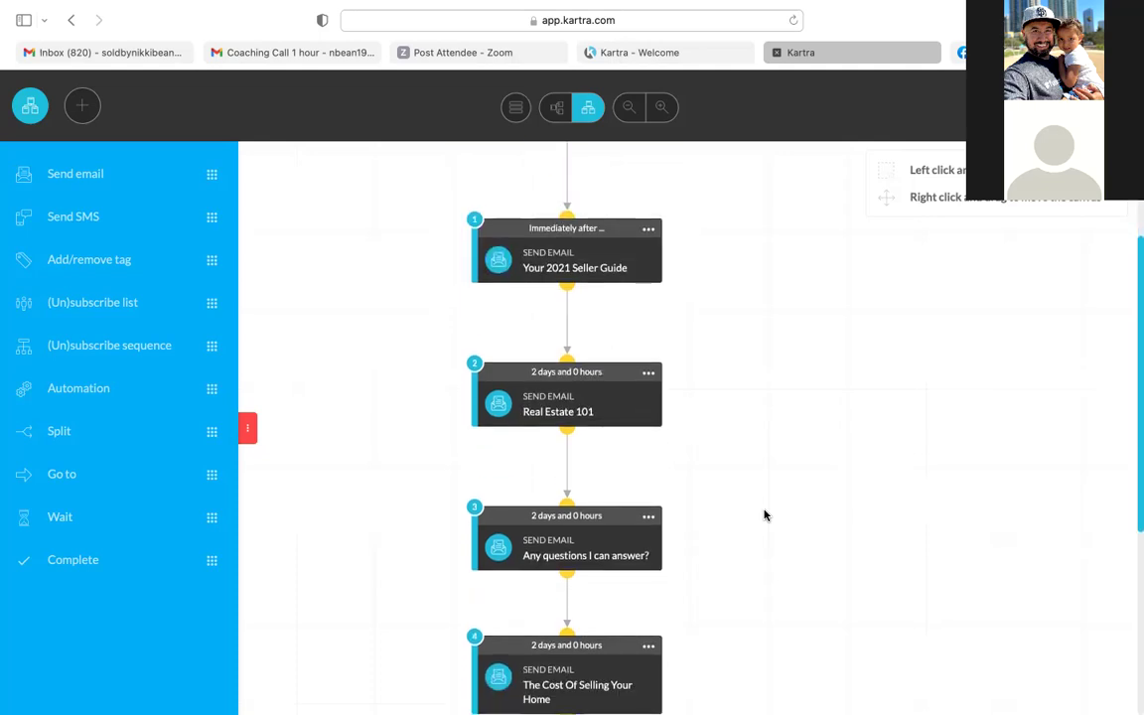
{"action": "scroll", "coordinate": [764, 515], "scroll_direction": "down", "scroll_amount": 4}
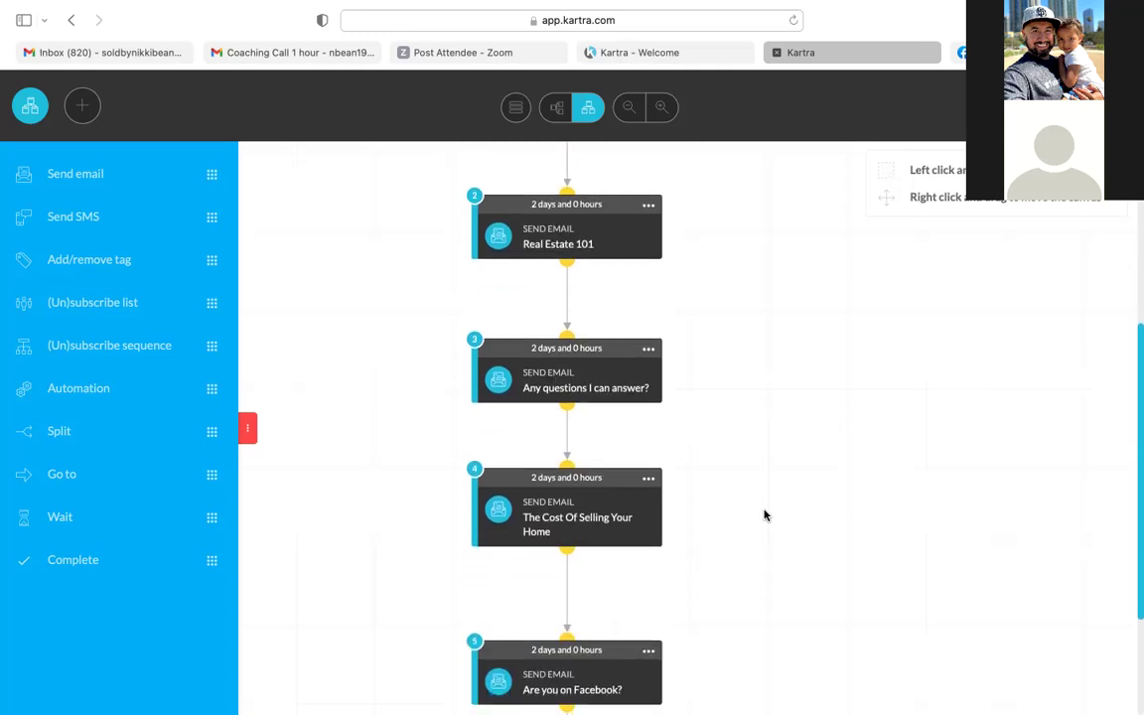
{"action": "scroll", "coordinate": [764, 515], "scroll_direction": "down", "scroll_amount": 4}
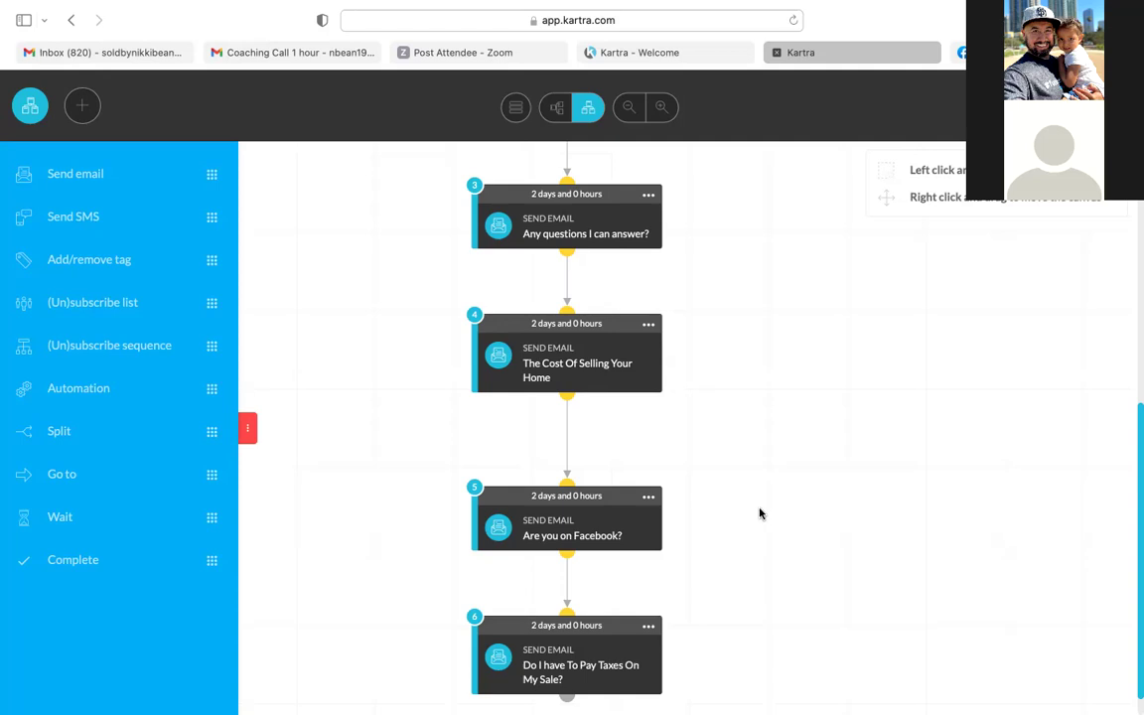
{"action": "left_click", "coordinate": [647, 498]}
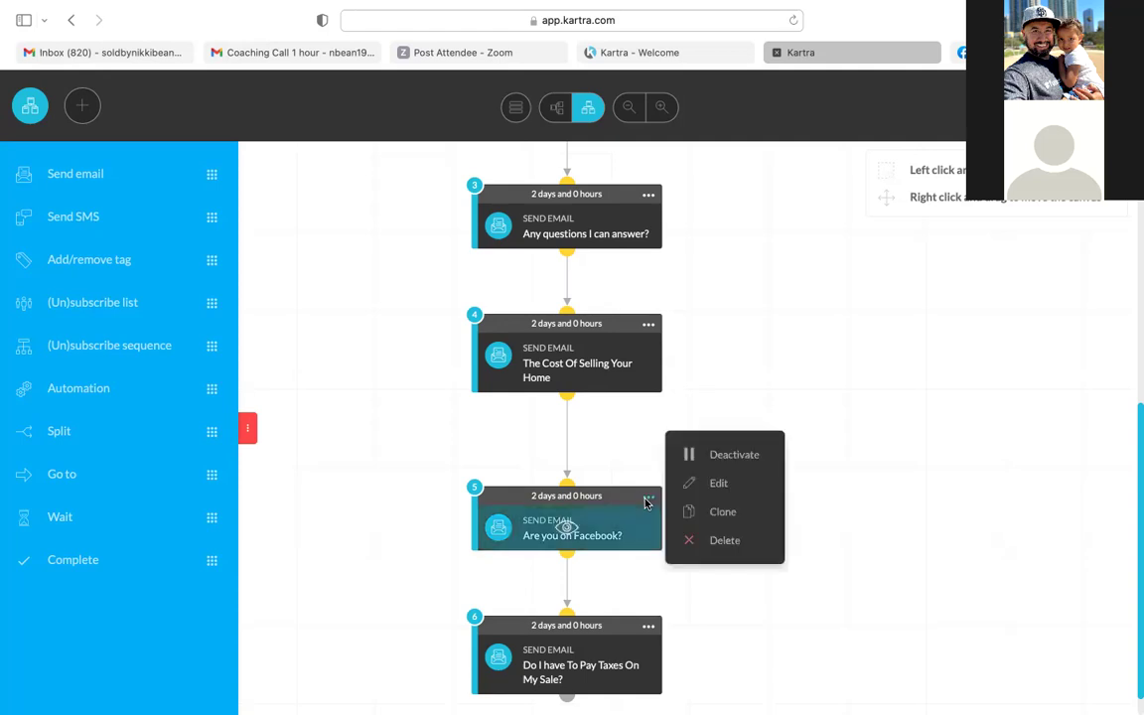
{"action": "left_click", "coordinate": [719, 484]}
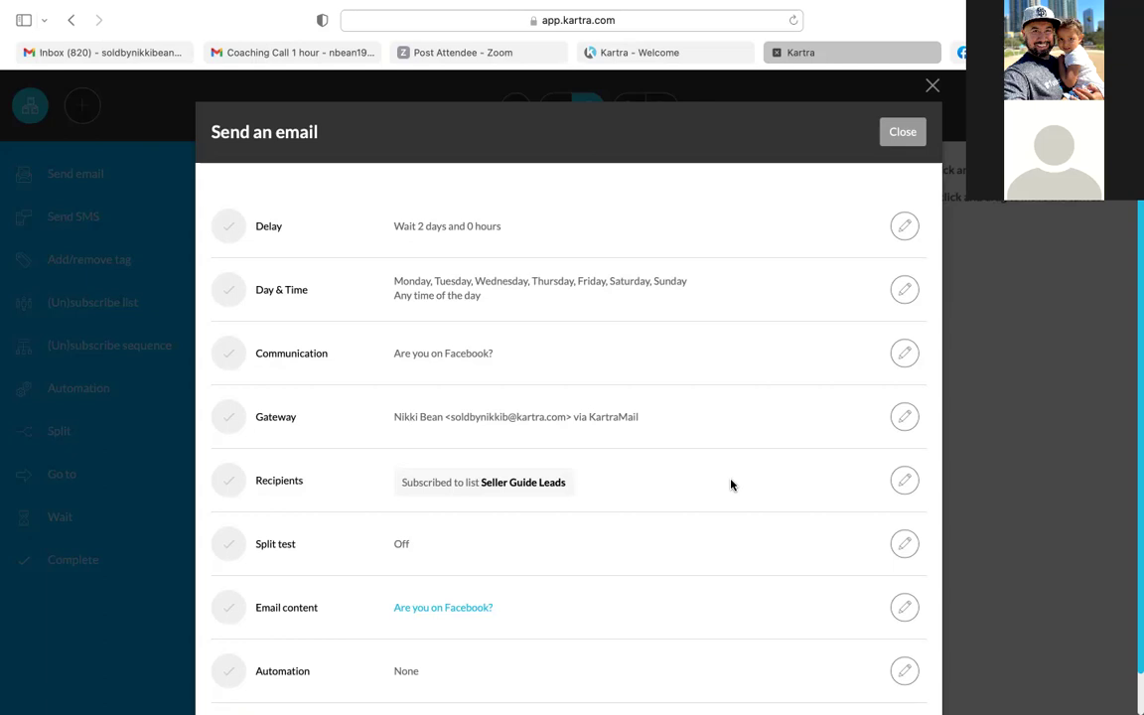
{"action": "left_click", "coordinate": [904, 290]}
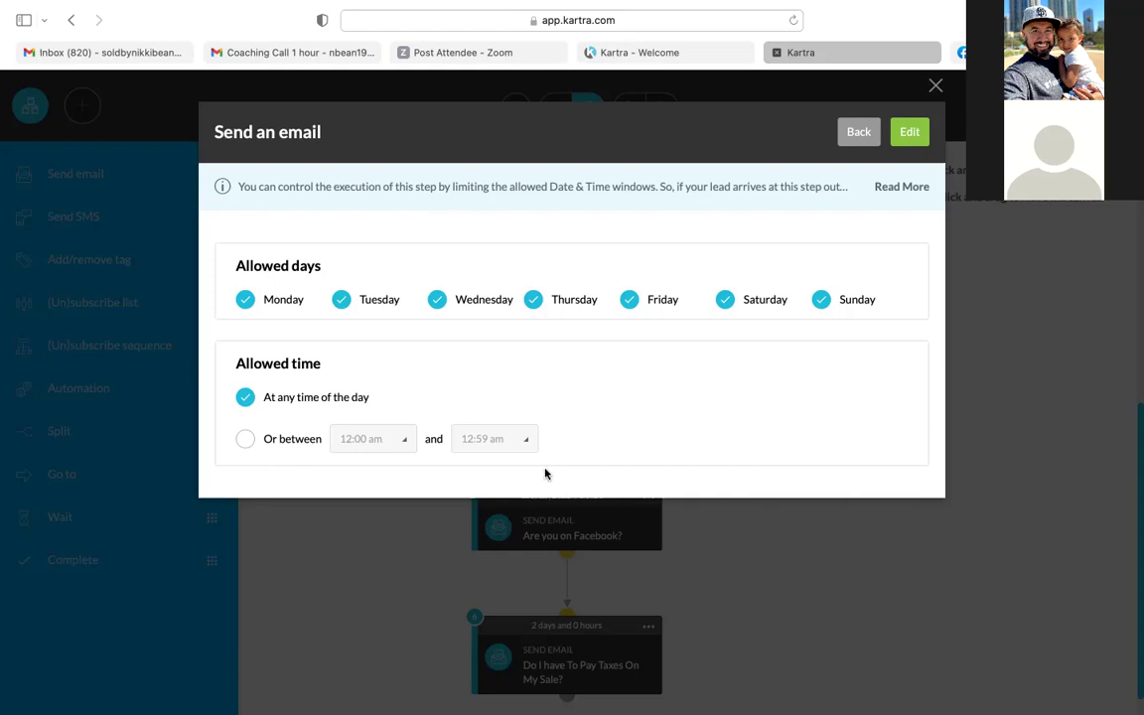
{"action": "left_click", "coordinate": [935, 89]}
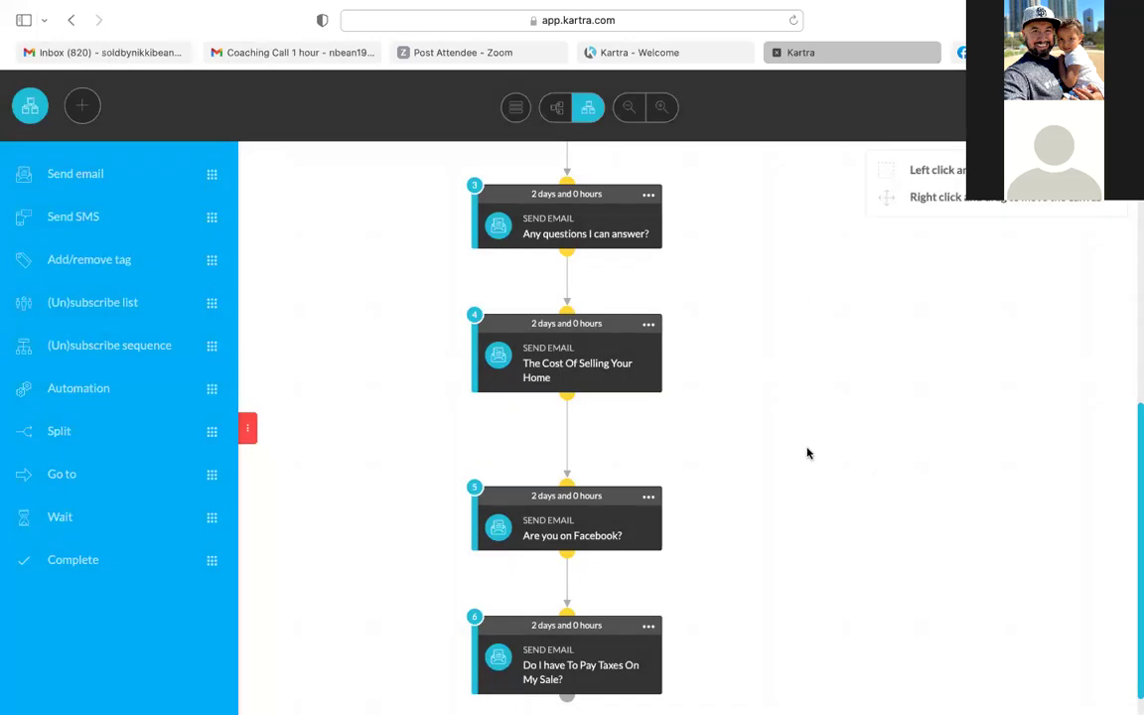
- Open the content of the "The Cost Of Selling Your Home" email for editing and read it down to the signature and image
{"action": "left_click", "coordinate": [649, 324]}
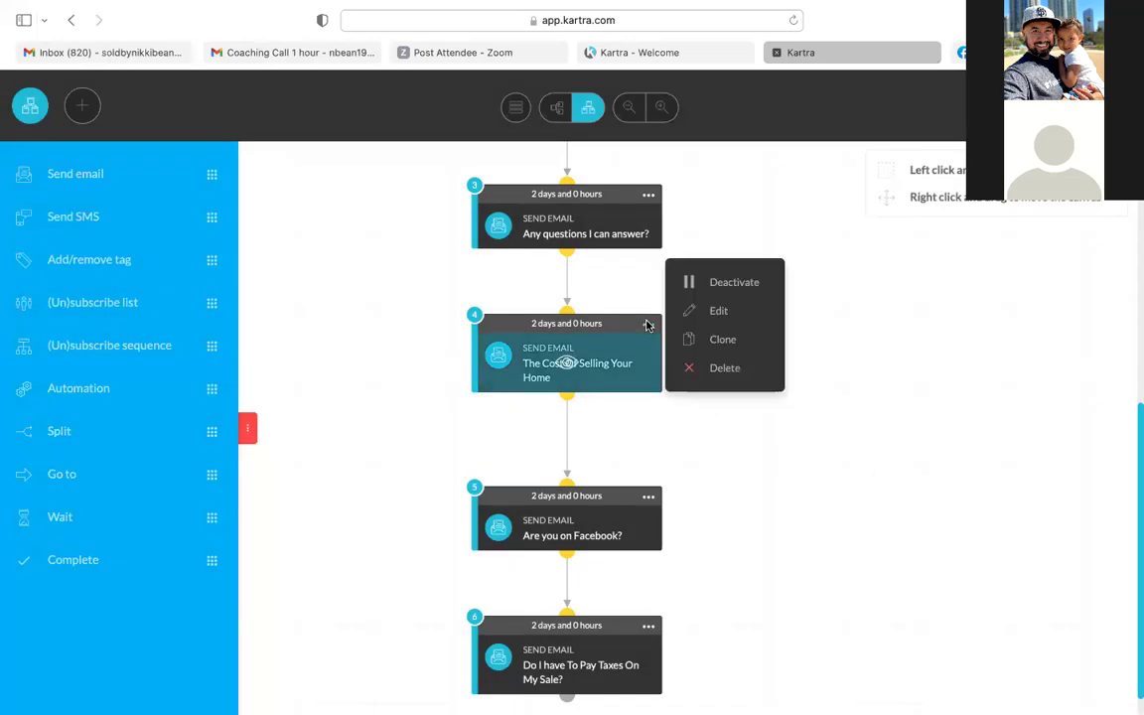
{"action": "left_click", "coordinate": [717, 312]}
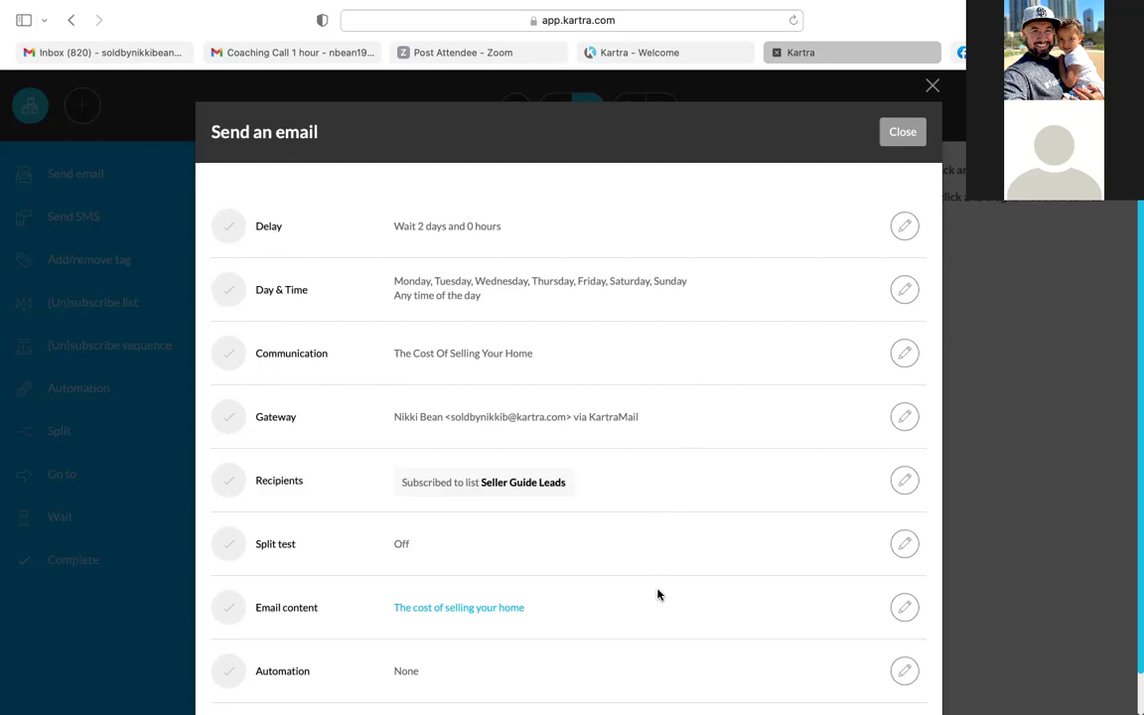
{"action": "scroll", "coordinate": [774, 621], "scroll_direction": "down", "scroll_amount": 1}
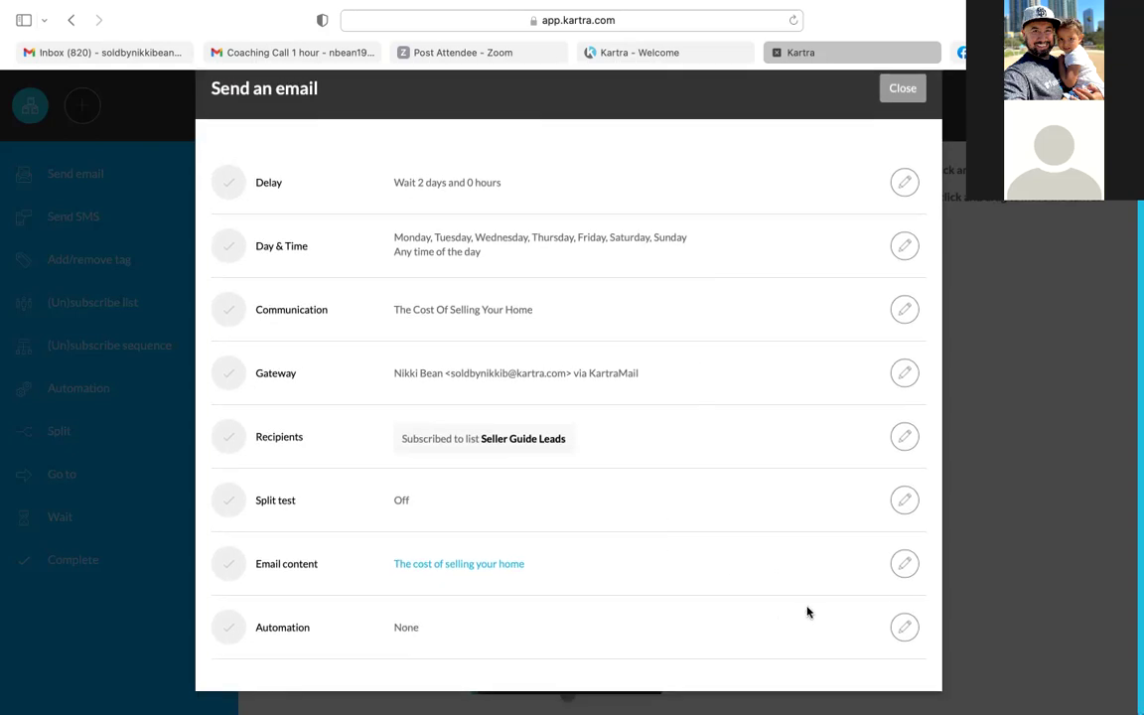
{"action": "left_click", "coordinate": [904, 563]}
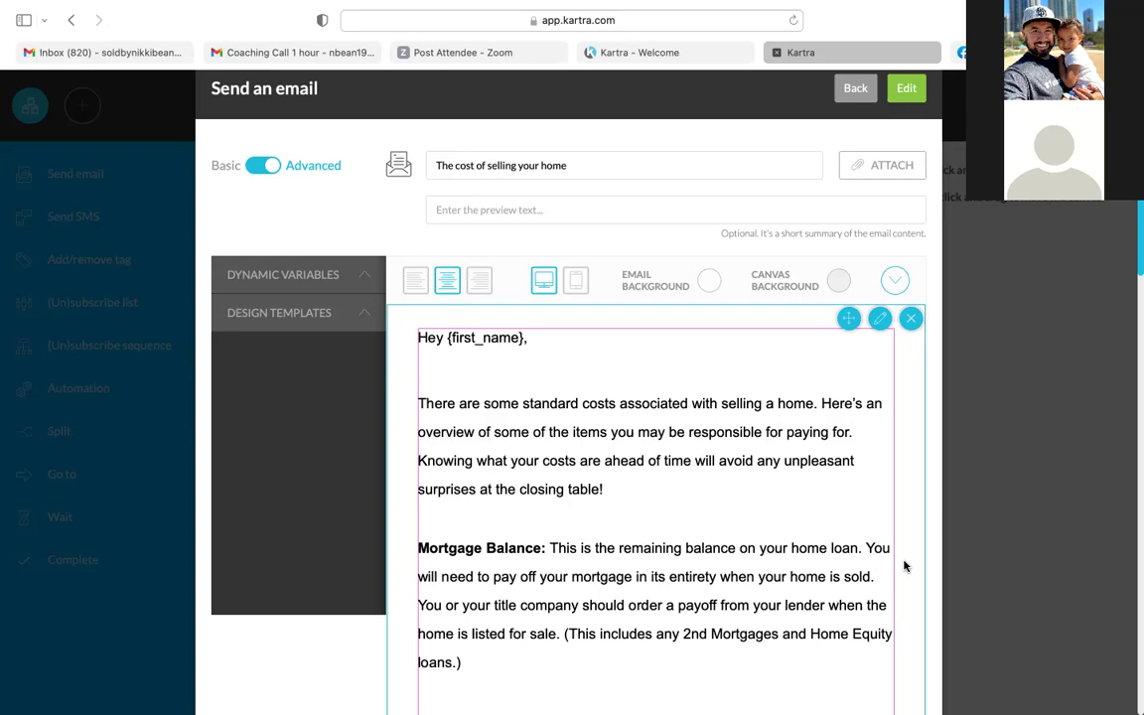
{"action": "scroll", "coordinate": [904, 566], "scroll_direction": "down", "scroll_amount": 7}
{"action": "scroll", "coordinate": [904, 566], "scroll_direction": "down", "scroll_amount": 5}
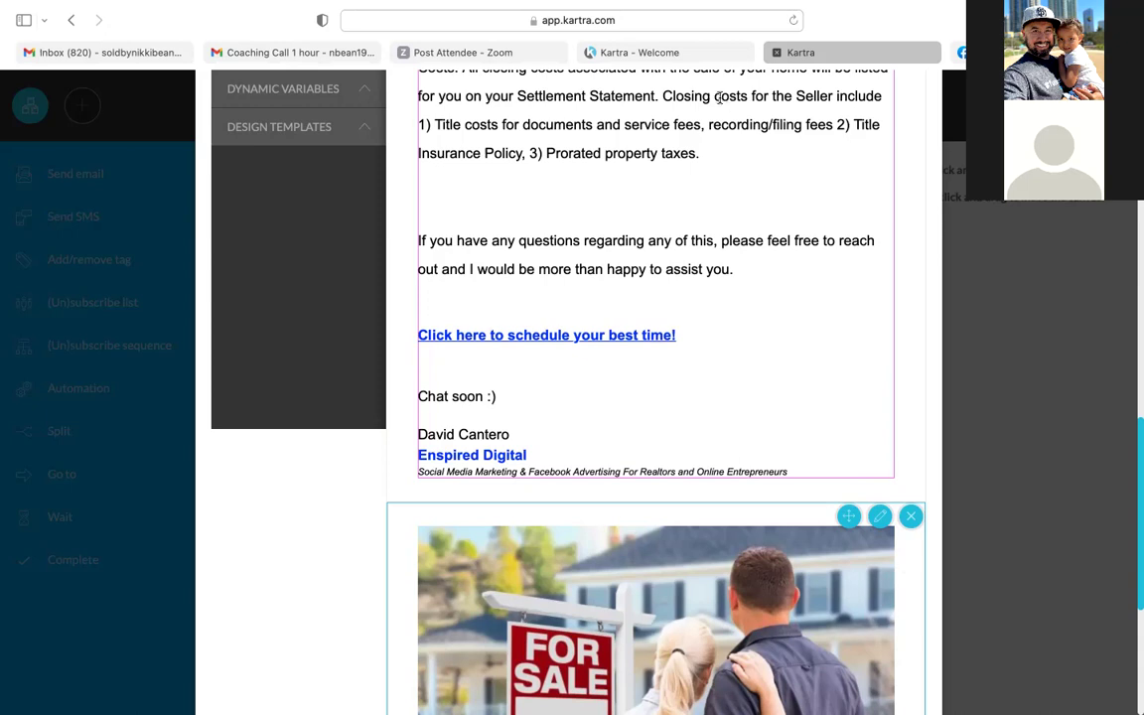
{"action": "scroll", "coordinate": [723, 102], "scroll_direction": "up", "scroll_amount": 5}
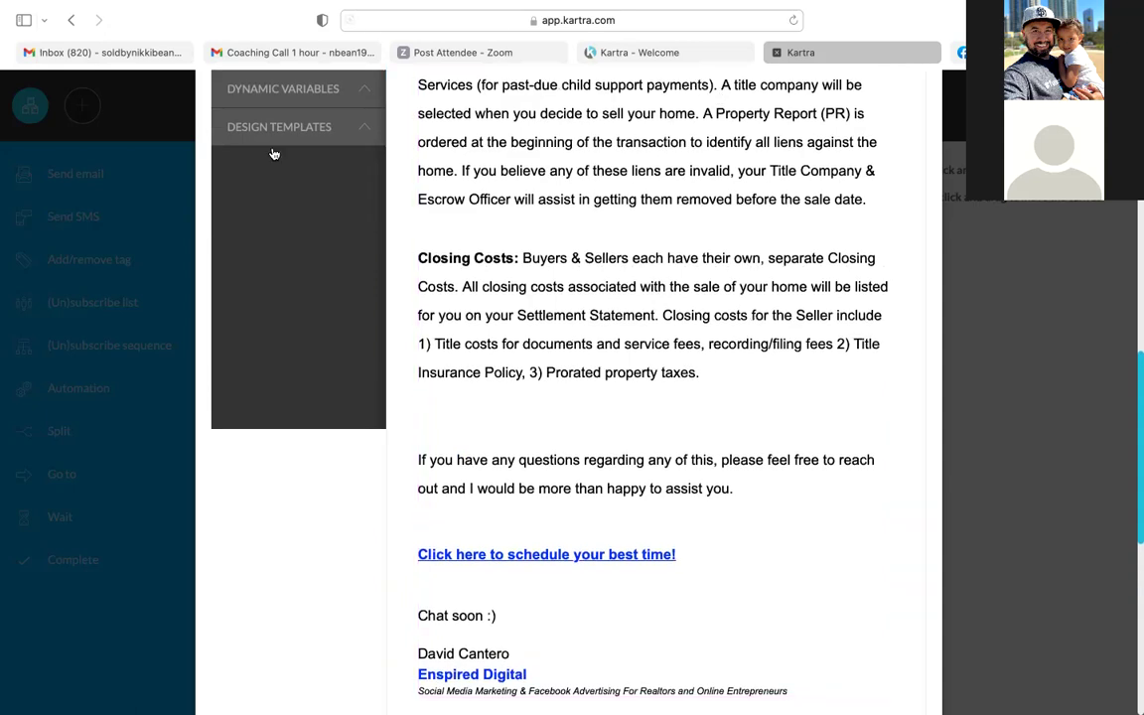
- Examine the design template categories available for the email, from full templates through to footers
{"action": "left_click", "coordinate": [346, 140]}
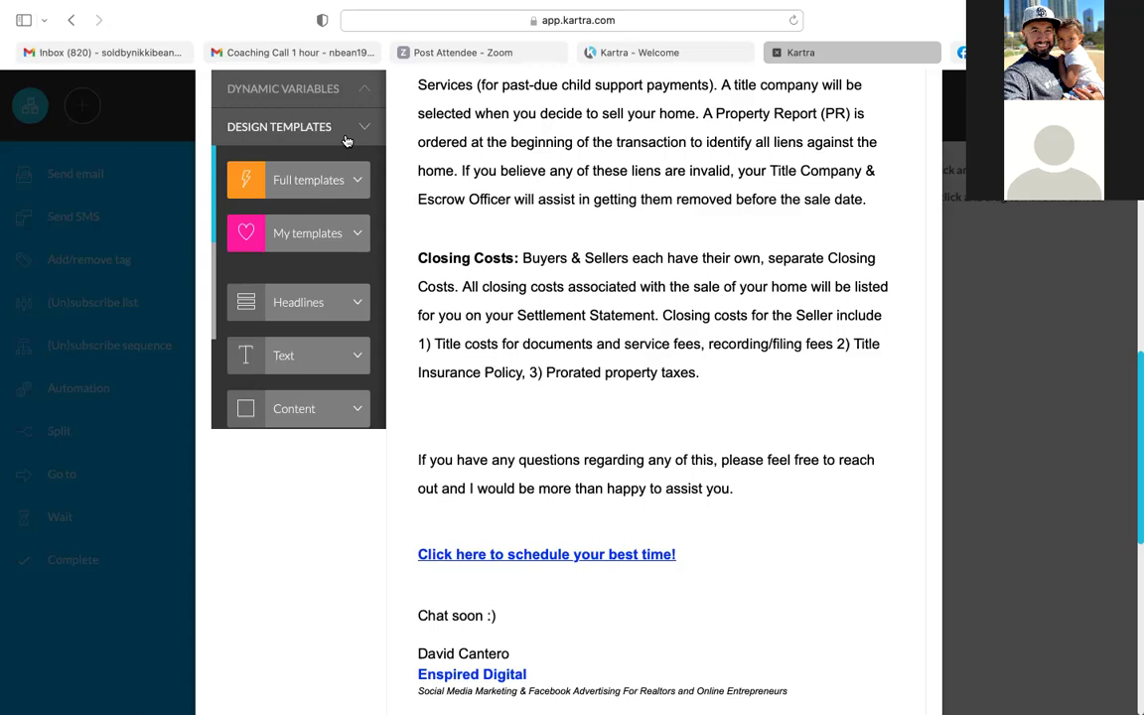
{"action": "scroll", "coordinate": [312, 328], "scroll_direction": "down", "scroll_amount": 4}
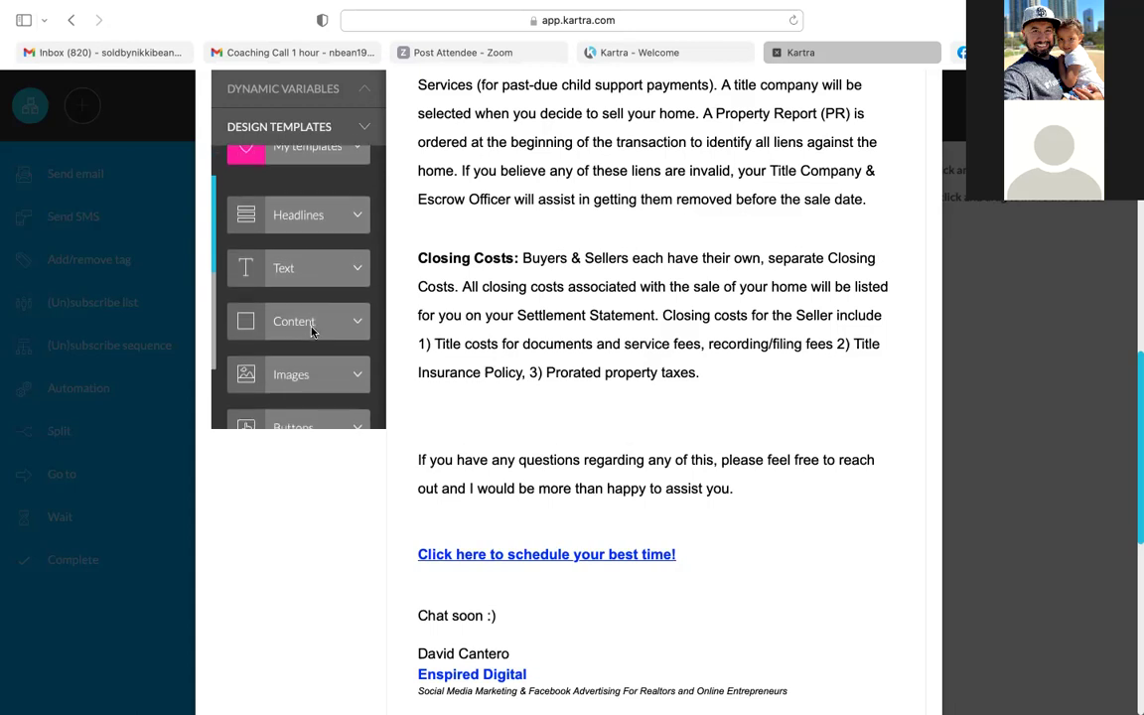
{"action": "scroll", "coordinate": [312, 331], "scroll_direction": "down", "scroll_amount": 4}
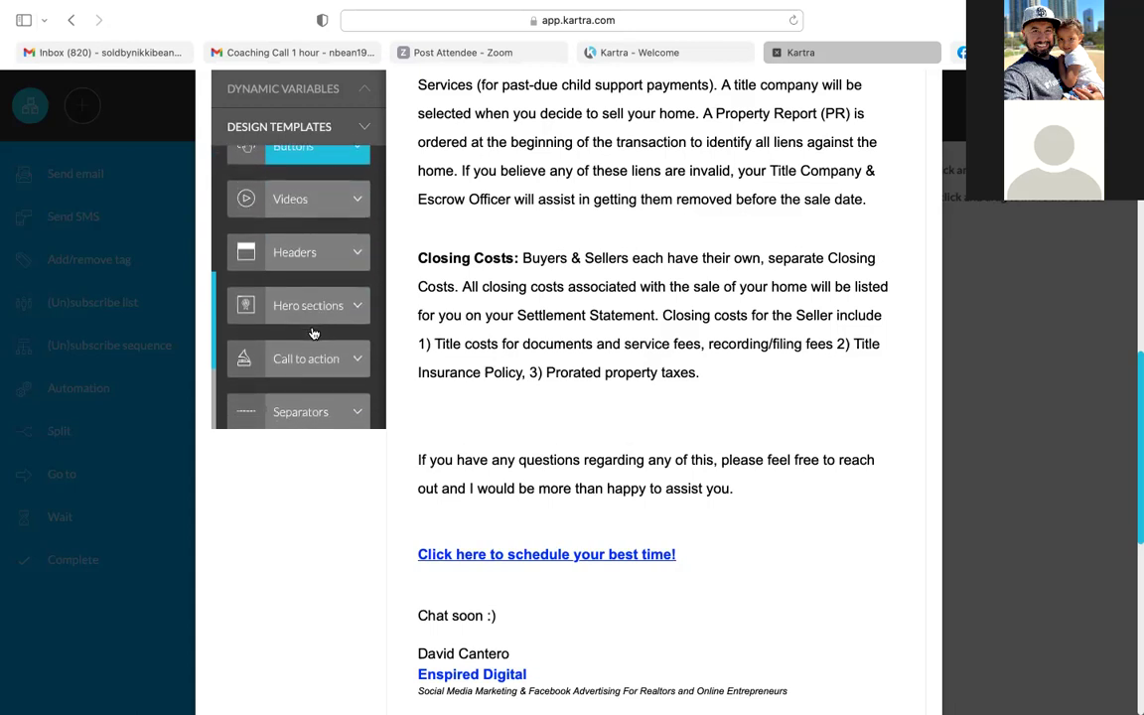
{"action": "scroll", "coordinate": [637, 358], "scroll_direction": "down", "scroll_amount": 10}
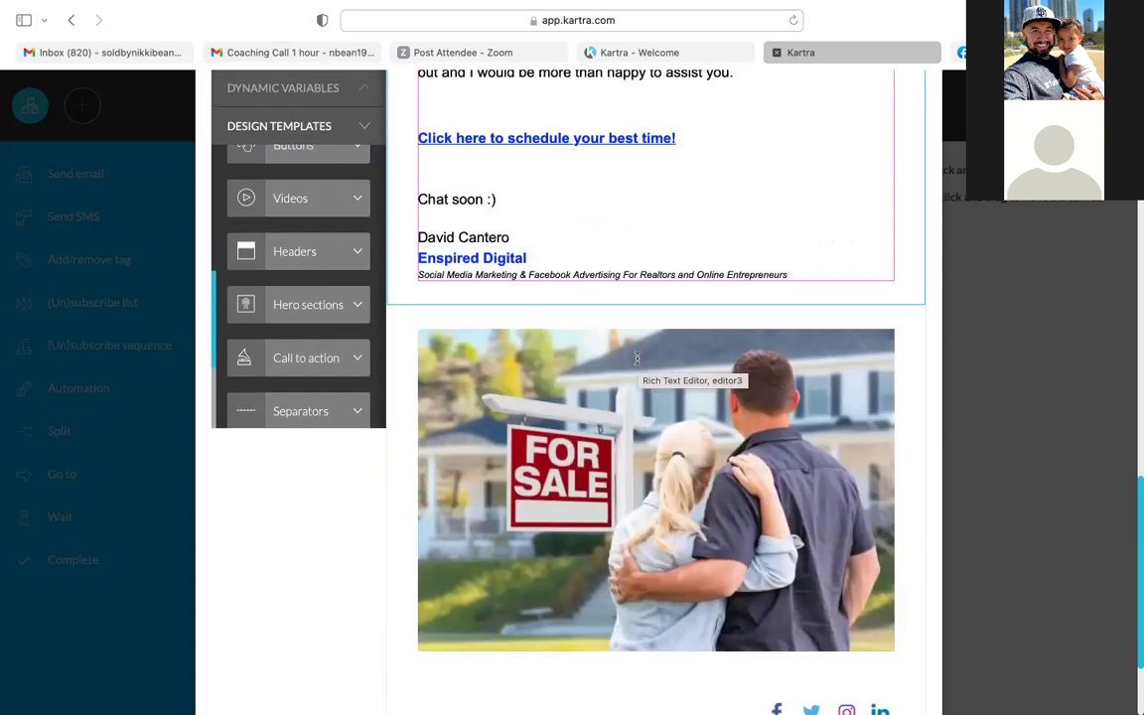
{"action": "scroll", "coordinate": [639, 364], "scroll_direction": "down", "scroll_amount": 1}
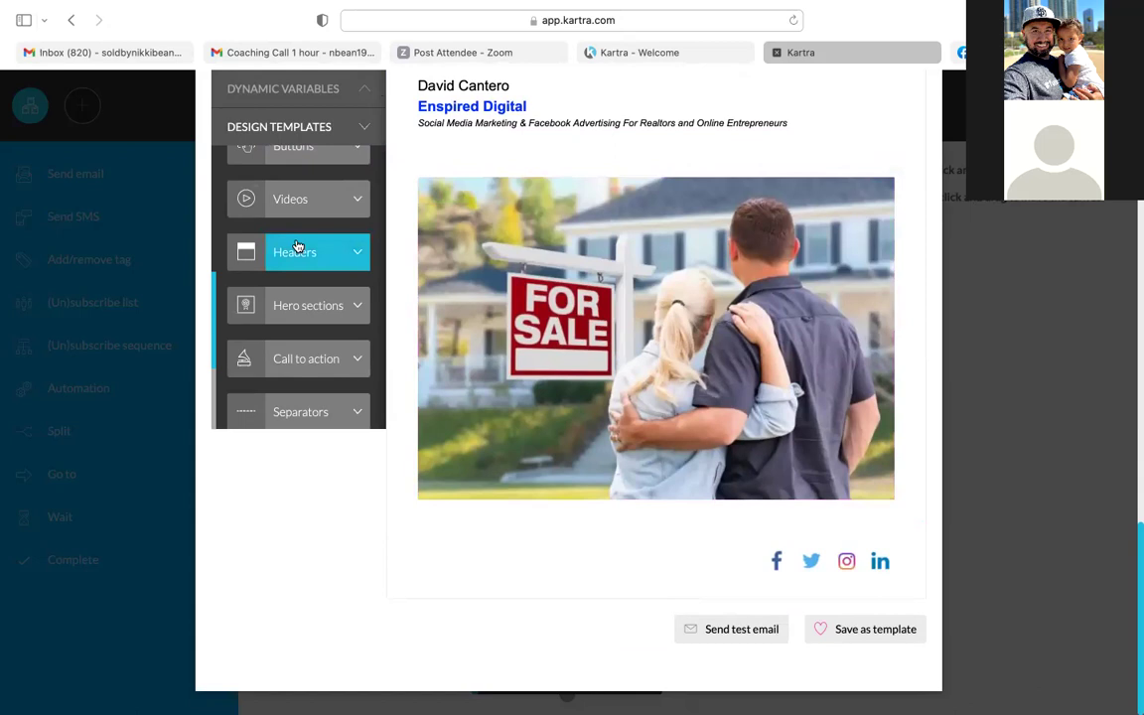
{"action": "scroll", "coordinate": [296, 246], "scroll_direction": "down", "scroll_amount": 5}
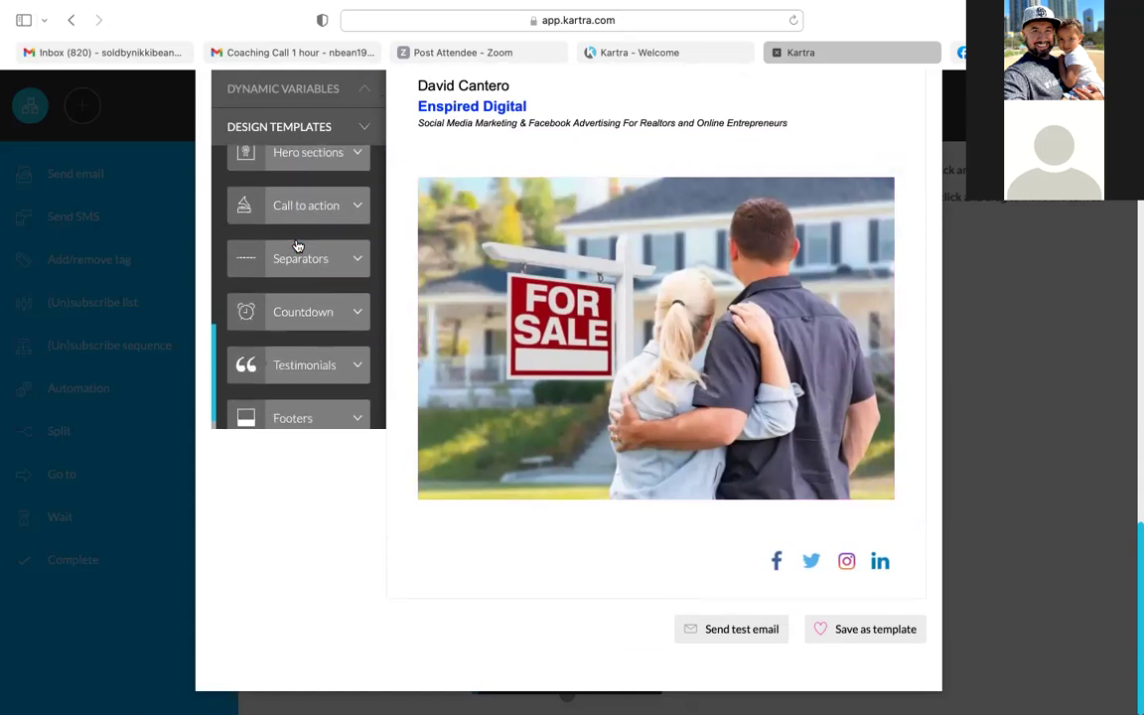
{"action": "scroll", "coordinate": [296, 246], "scroll_direction": "up", "scroll_amount": 6}
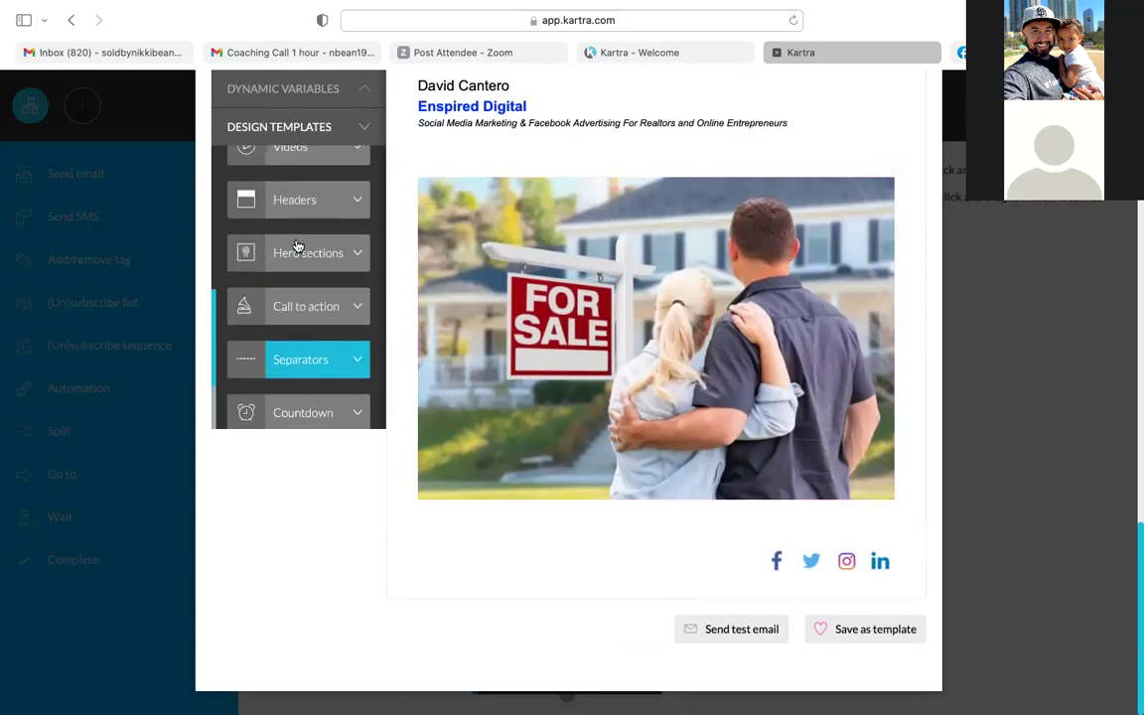
{"action": "scroll", "coordinate": [296, 246], "scroll_direction": "up", "scroll_amount": 2}
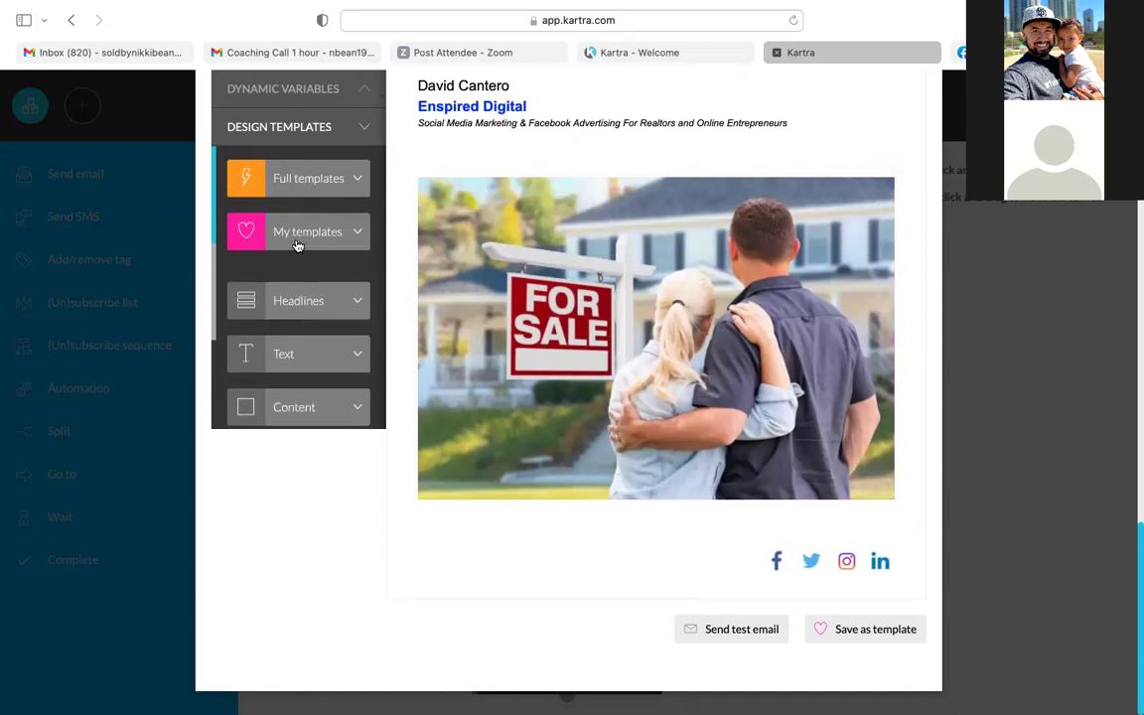
{"action": "scroll", "coordinate": [296, 246], "scroll_direction": "up", "scroll_amount": 2}
- Insert the full template with the camera desk banner and teal "Lorem Ipsum" block above the email's "Hey {first_name}" greeting
{"action": "left_click", "coordinate": [351, 177]}
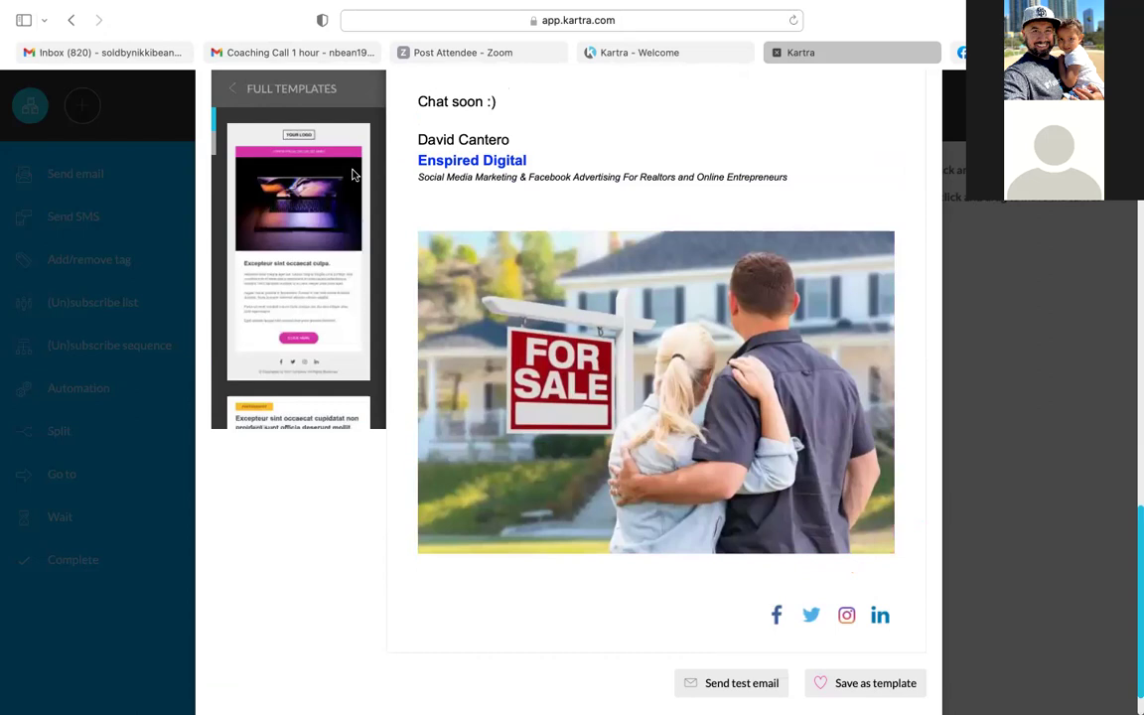
{"action": "scroll", "coordinate": [352, 175], "scroll_direction": "down", "scroll_amount": 5}
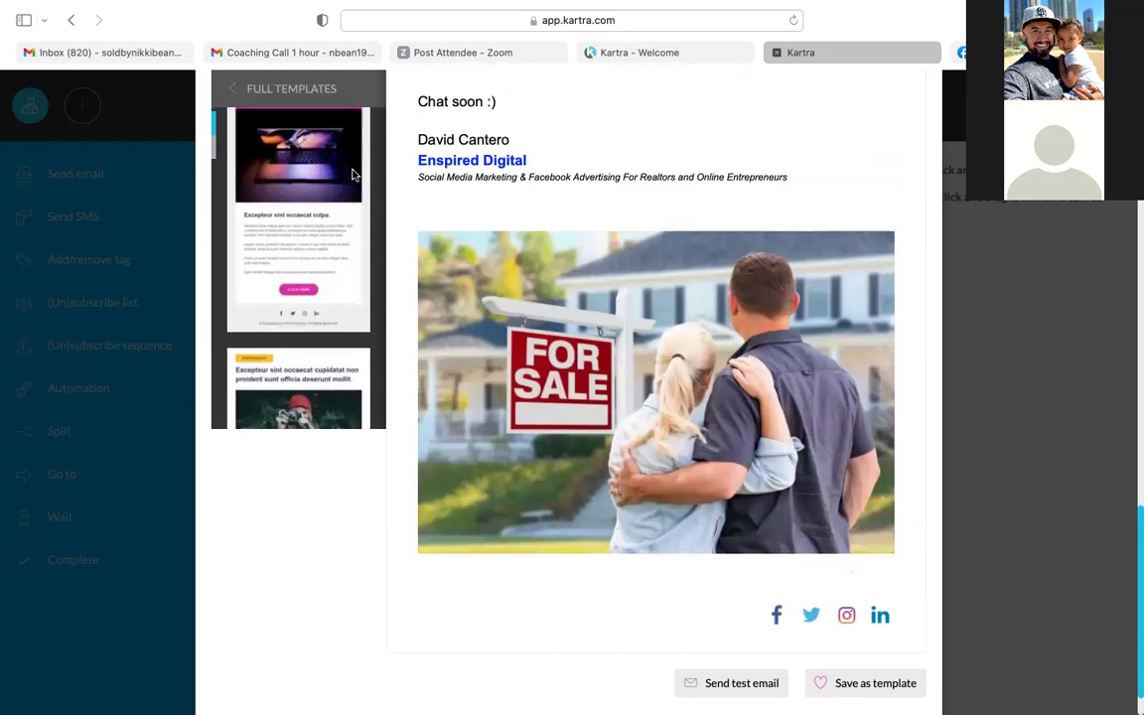
{"action": "scroll", "coordinate": [352, 175], "scroll_direction": "down", "scroll_amount": 5}
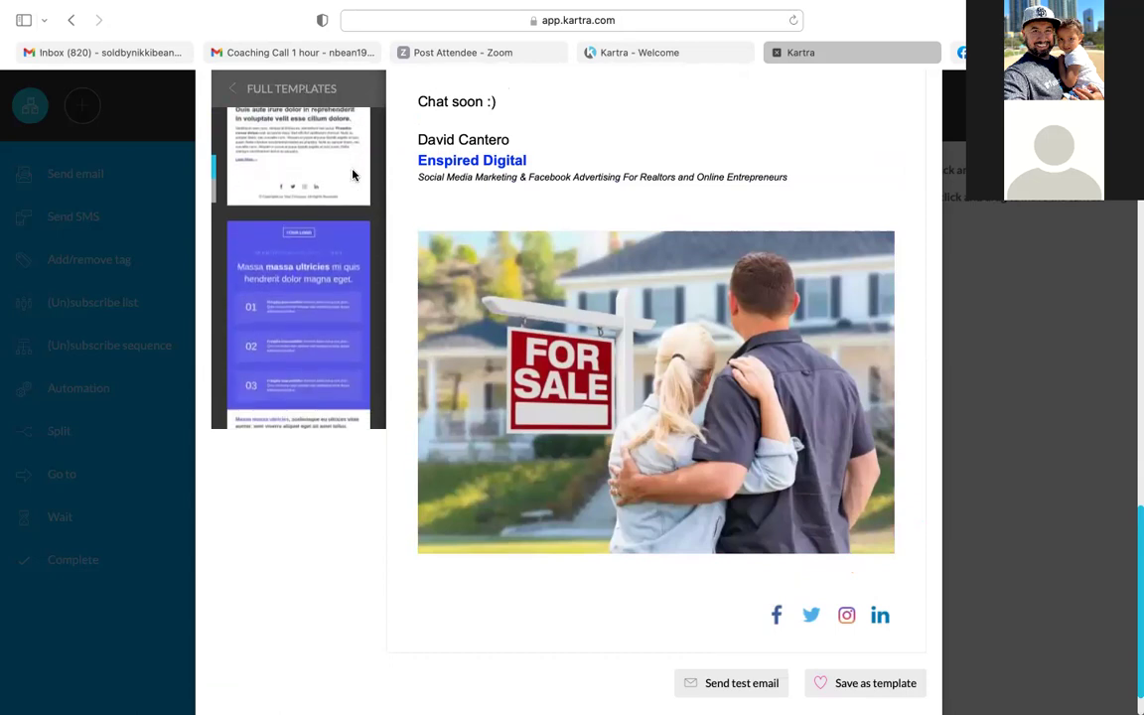
{"action": "scroll", "coordinate": [351, 174], "scroll_direction": "down", "scroll_amount": 5}
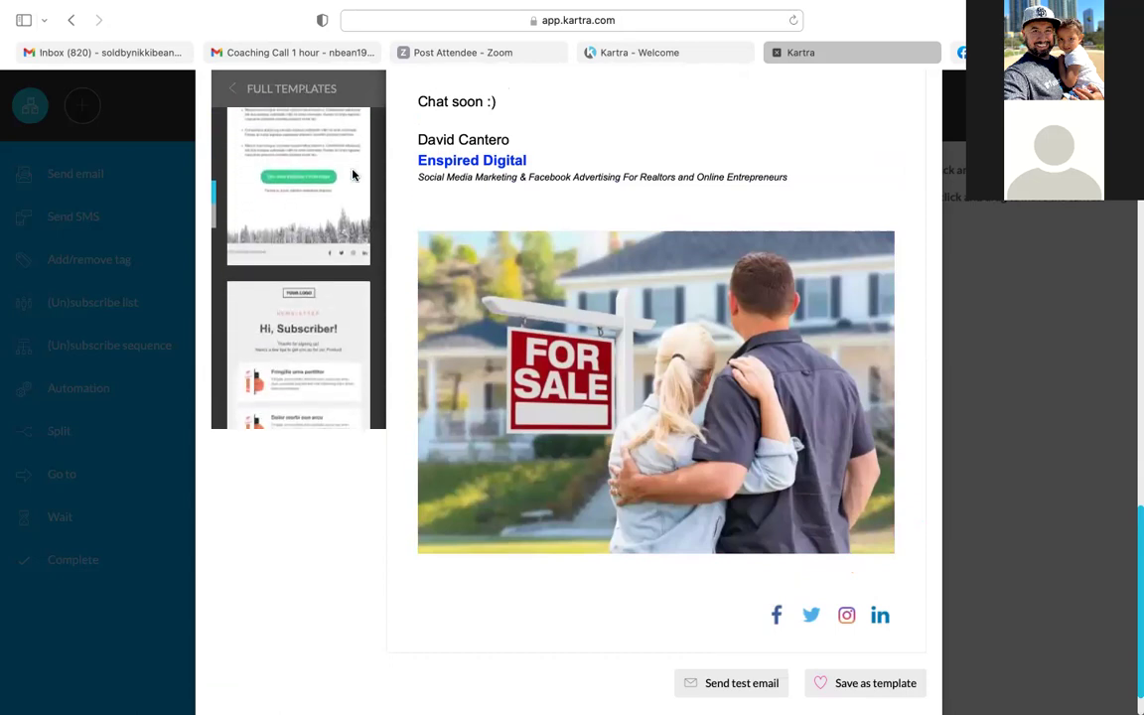
{"action": "scroll", "coordinate": [352, 175], "scroll_direction": "down", "scroll_amount": 5}
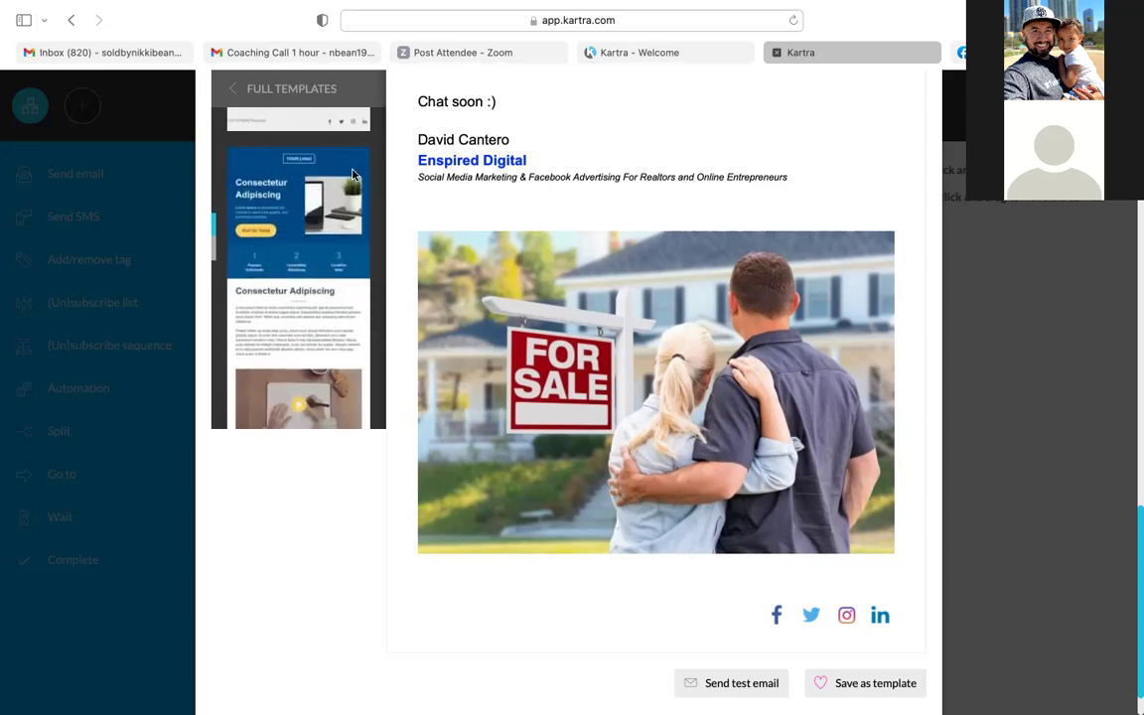
{"action": "scroll", "coordinate": [353, 175], "scroll_direction": "down", "scroll_amount": 3}
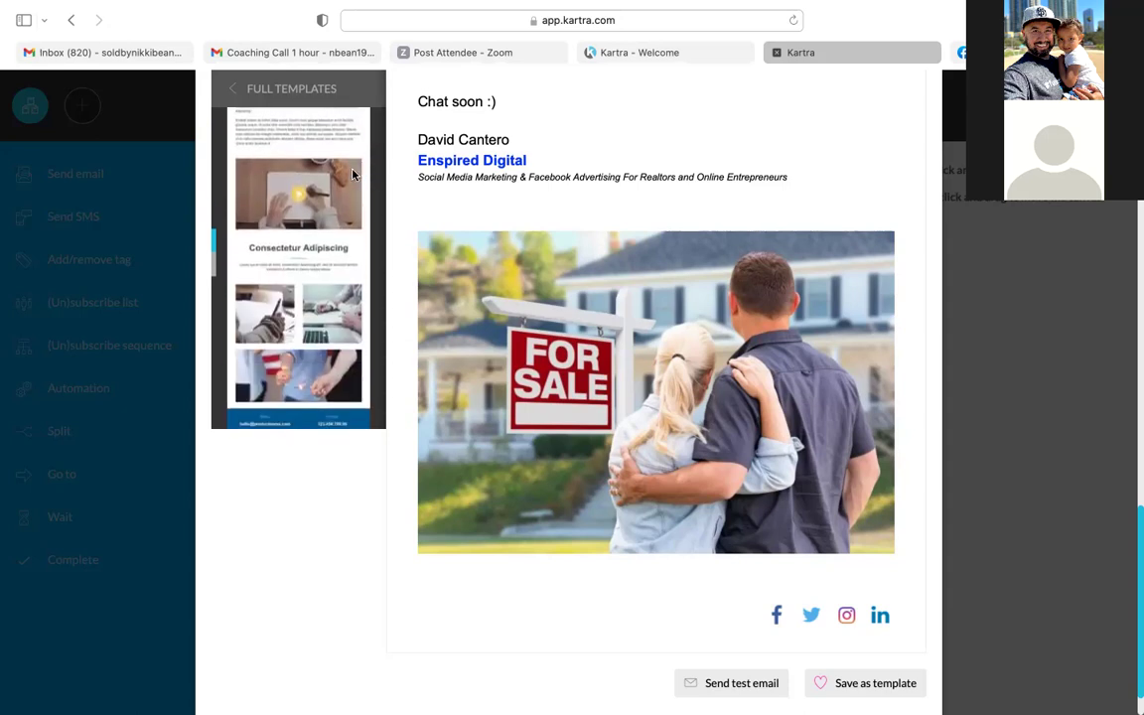
{"action": "scroll", "coordinate": [352, 175], "scroll_direction": "down", "scroll_amount": 5}
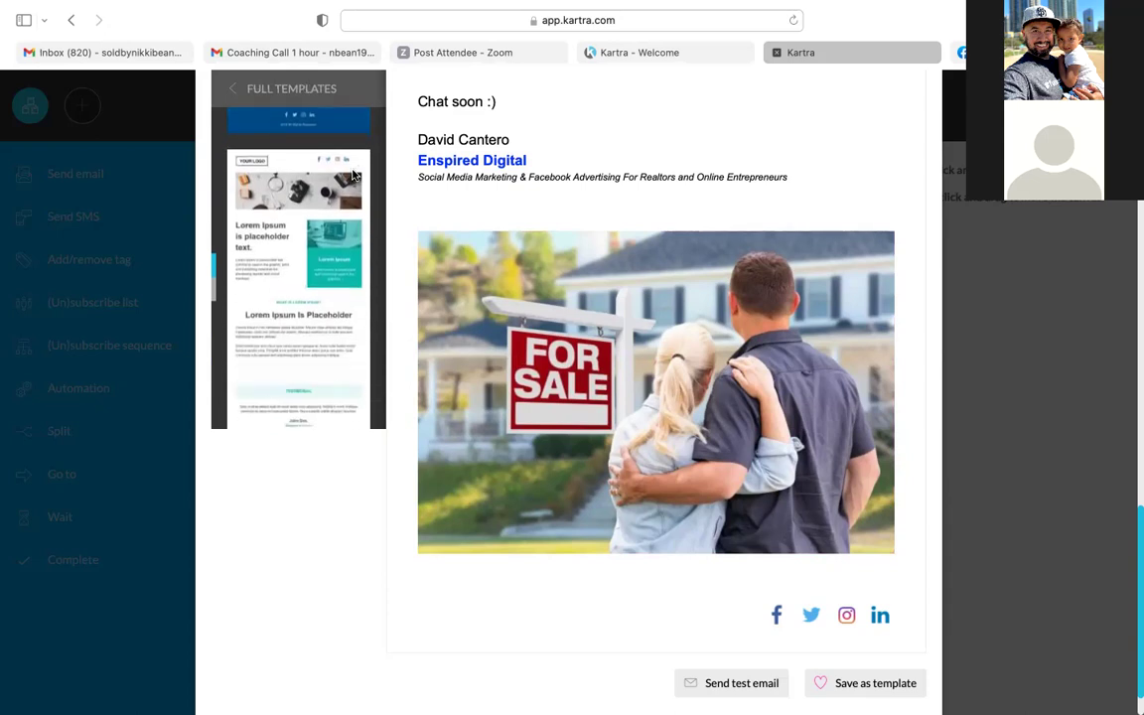
{"action": "scroll", "coordinate": [352, 175], "scroll_direction": "down", "scroll_amount": 3}
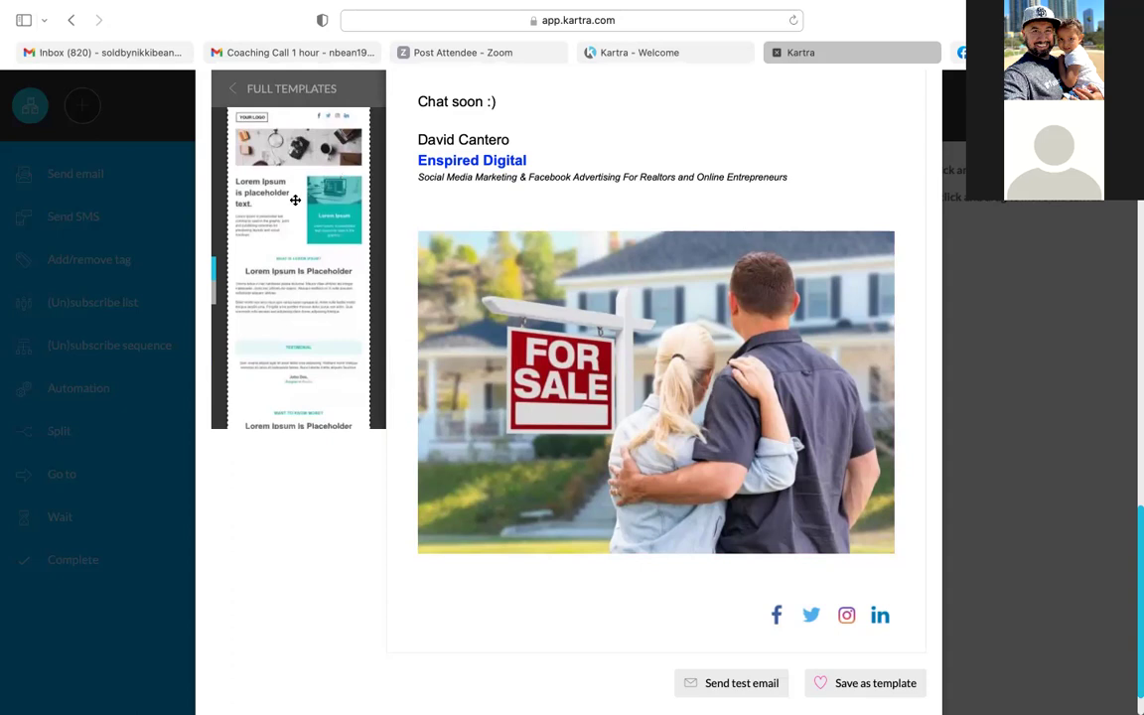
{"action": "left_click_drag", "start_coordinate": [295, 200], "coordinate": [586, 207]}
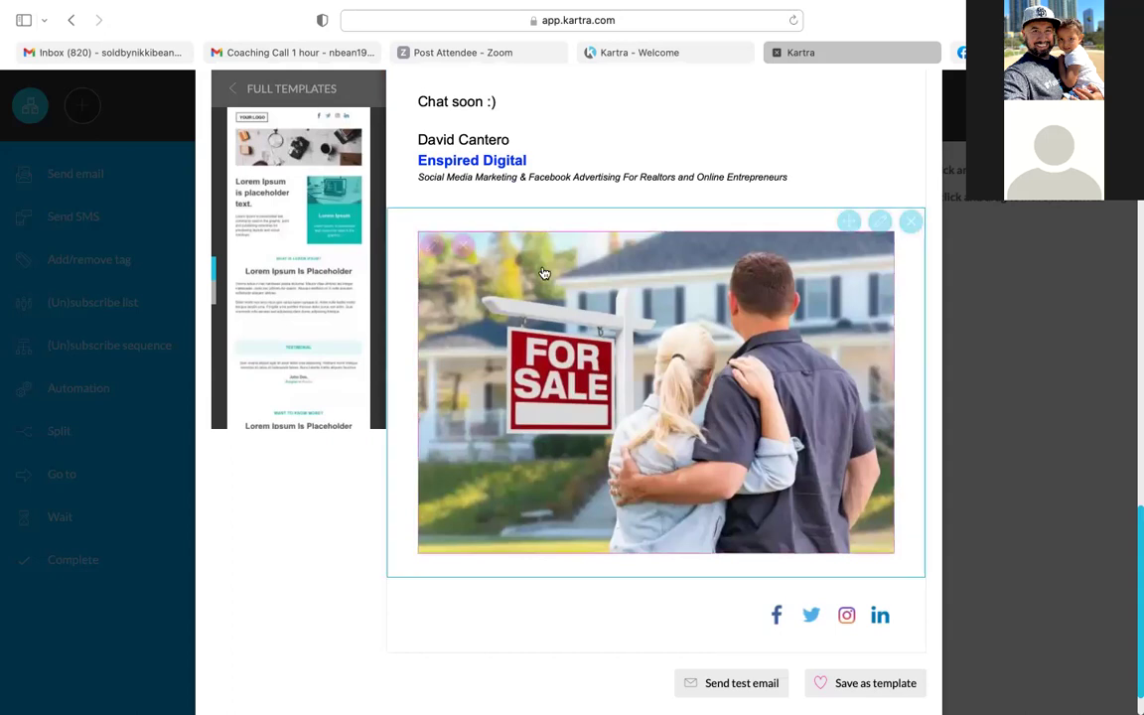
{"action": "scroll", "coordinate": [543, 273], "scroll_direction": "up", "scroll_amount": 2}
{"action": "scroll", "coordinate": [543, 273], "scroll_direction": "up", "scroll_amount": 10}
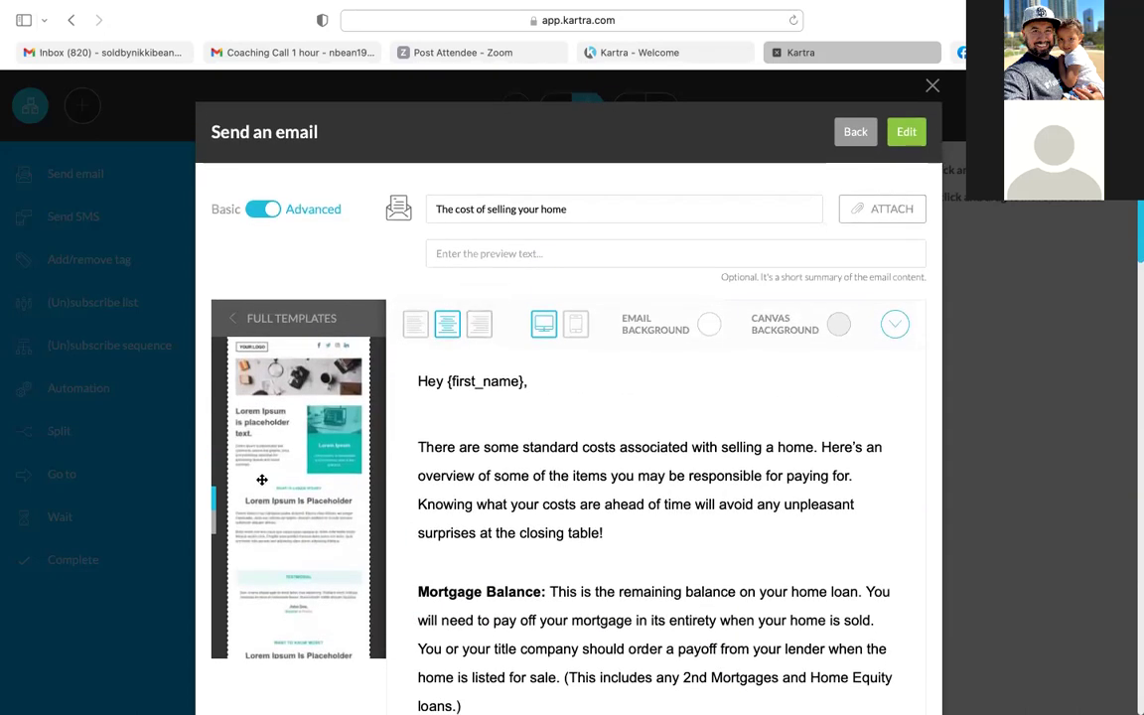
{"action": "left_click_drag", "start_coordinate": [298, 473], "coordinate": [581, 373]}
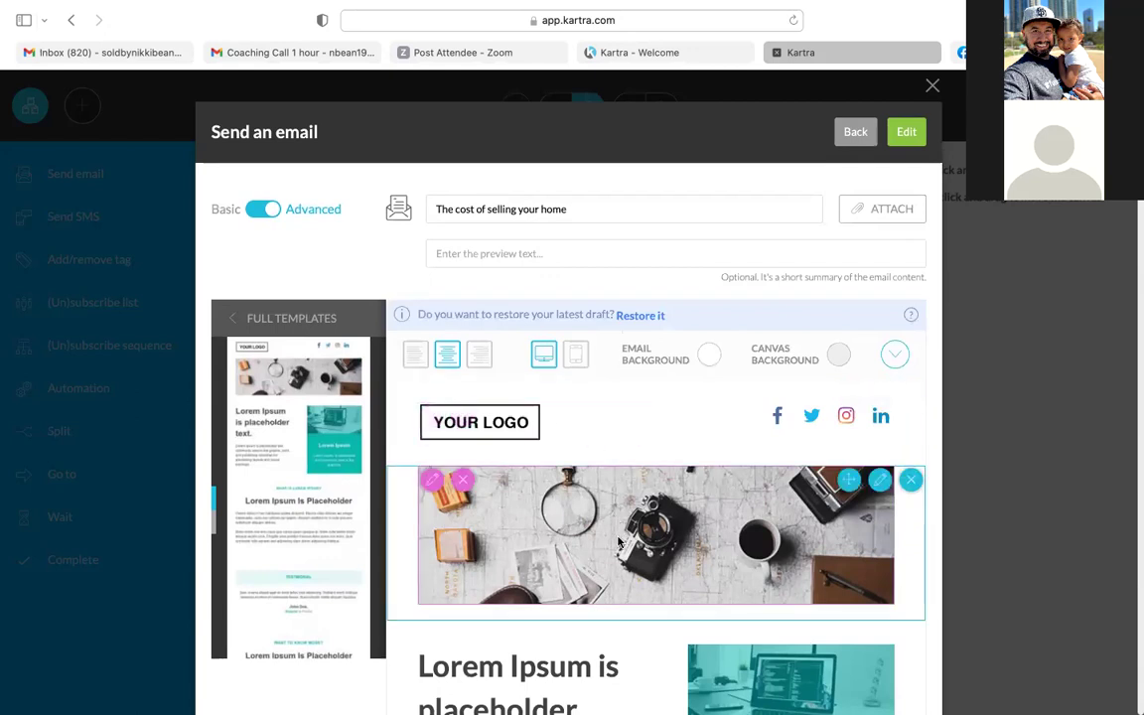
- Look through the inserted template's sections, from the logo and banner down to the "We are social!" footer
{"action": "scroll", "coordinate": [618, 542], "scroll_direction": "down", "scroll_amount": 5}
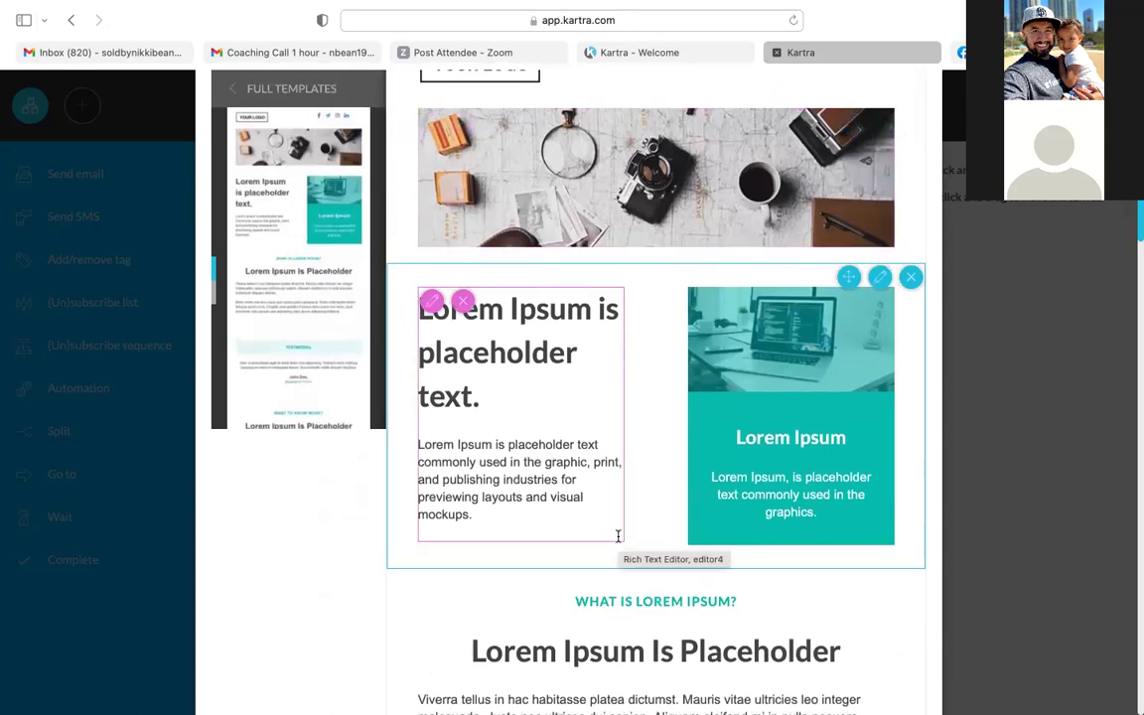
{"action": "scroll", "coordinate": [618, 536], "scroll_direction": "down", "scroll_amount": 2}
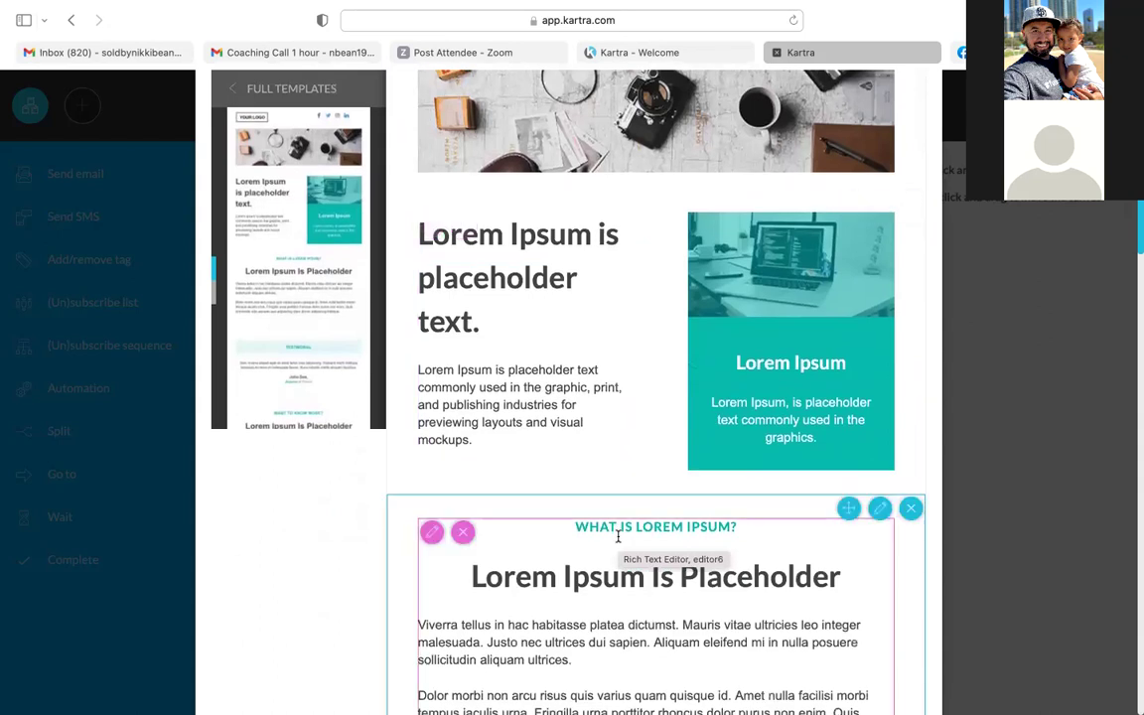
{"action": "scroll", "coordinate": [618, 536], "scroll_direction": "up", "scroll_amount": 3}
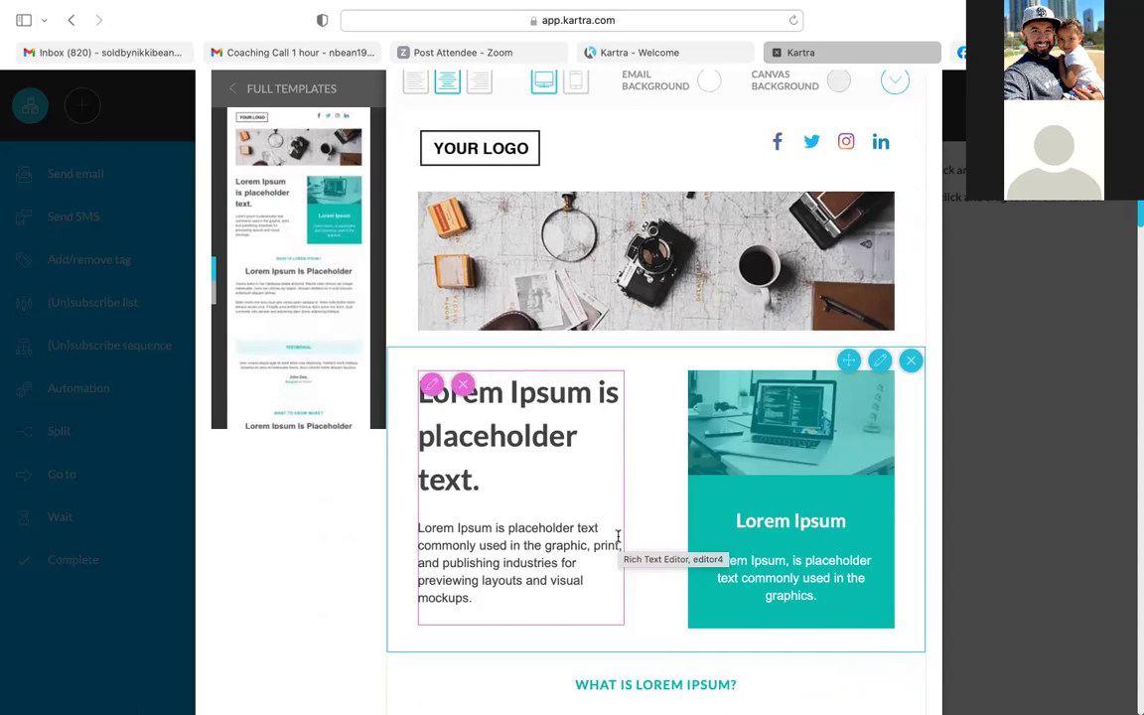
{"action": "scroll", "coordinate": [618, 537], "scroll_direction": "down", "scroll_amount": 10}
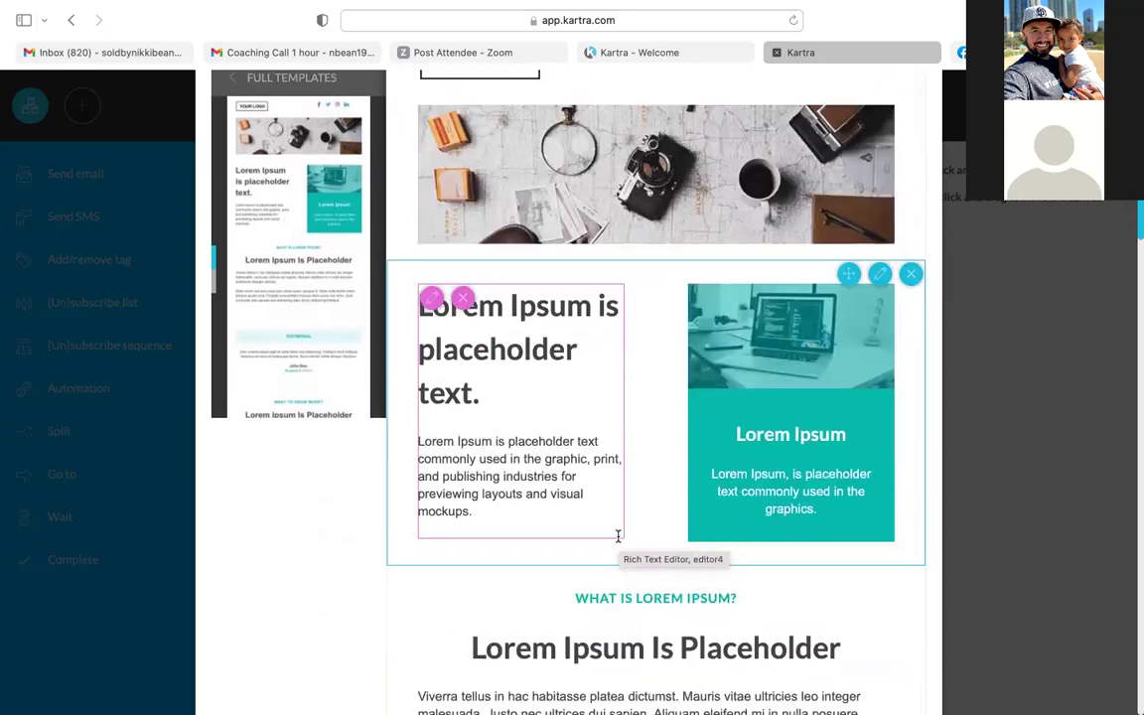
{"action": "scroll", "coordinate": [617, 536], "scroll_direction": "down", "scroll_amount": 5}
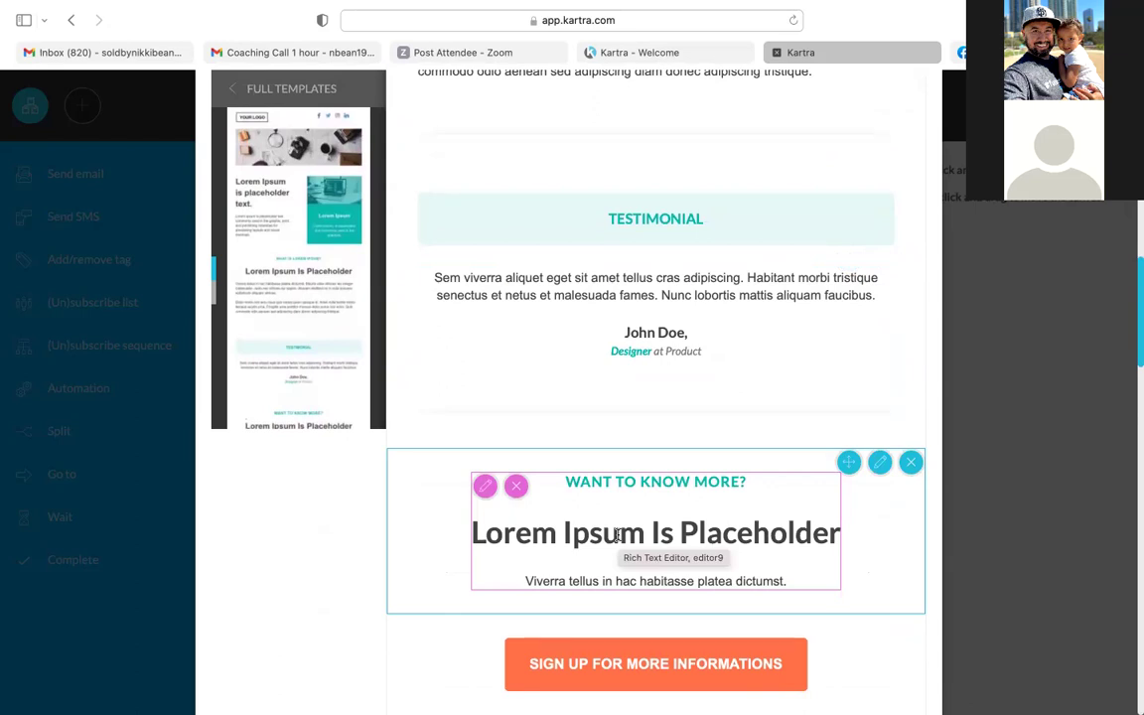
{"action": "scroll", "coordinate": [617, 536], "scroll_direction": "down", "scroll_amount": 5}
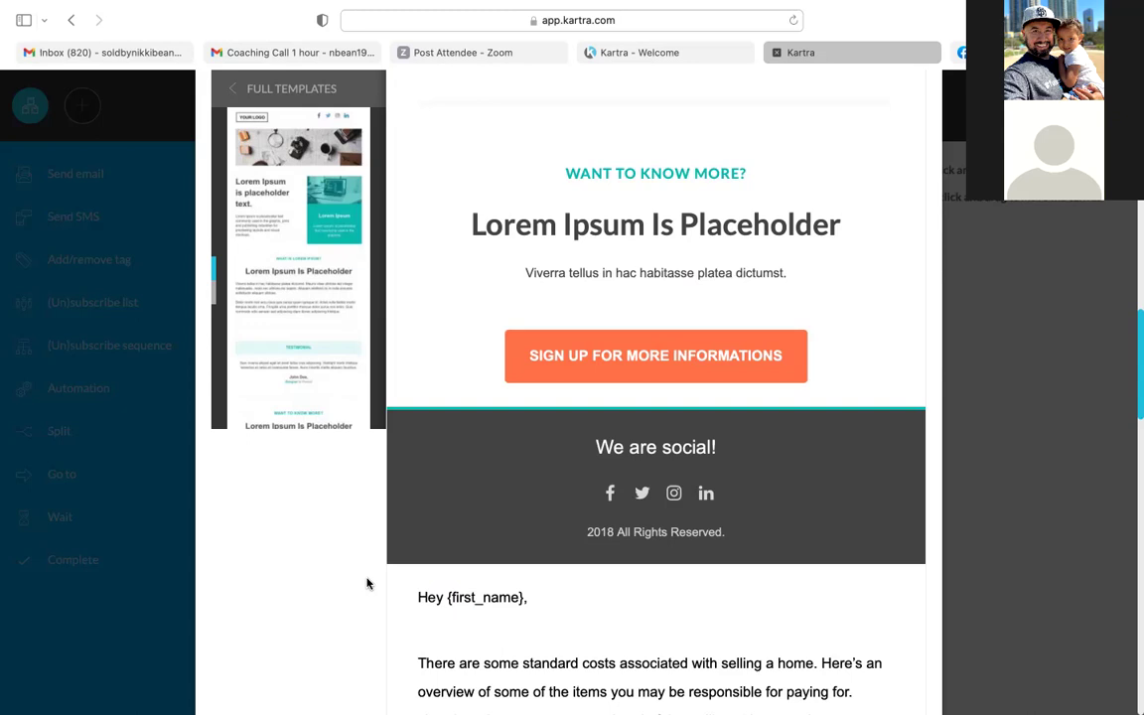
- Replace the copy of the template's orange "SIGN UP FOR MORE INFORMATIONS" button with "click here"
{"action": "scroll", "coordinate": [366, 582], "scroll_direction": "up", "scroll_amount": 2}
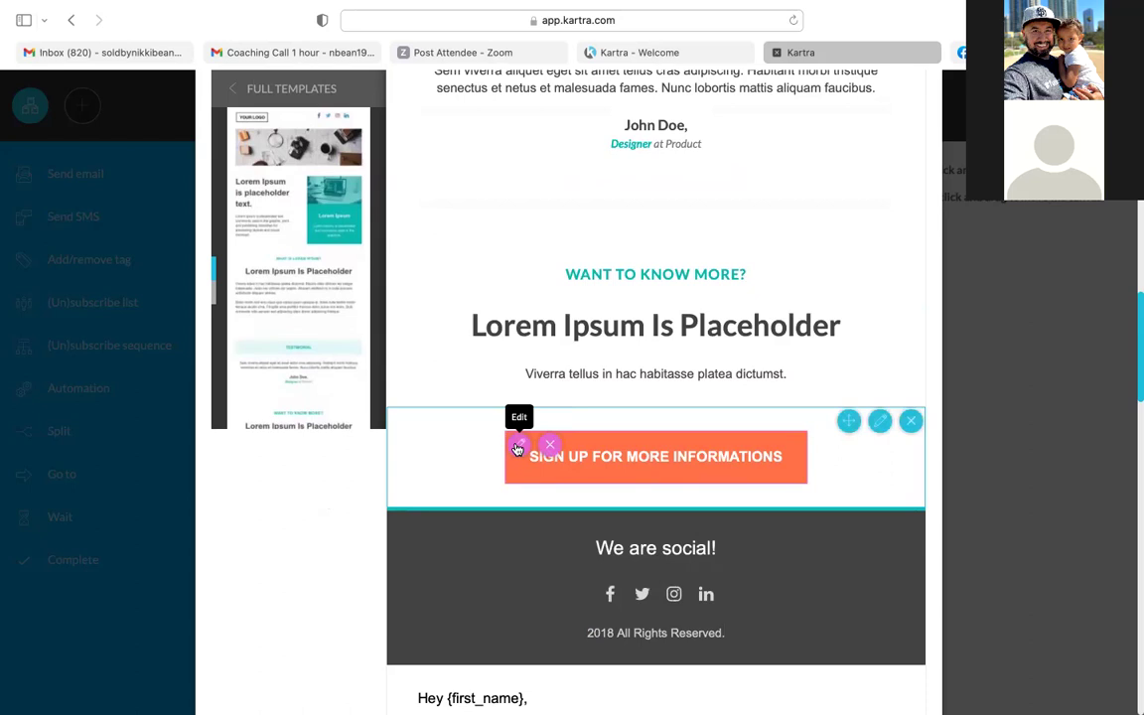
{"action": "left_click", "coordinate": [516, 447]}
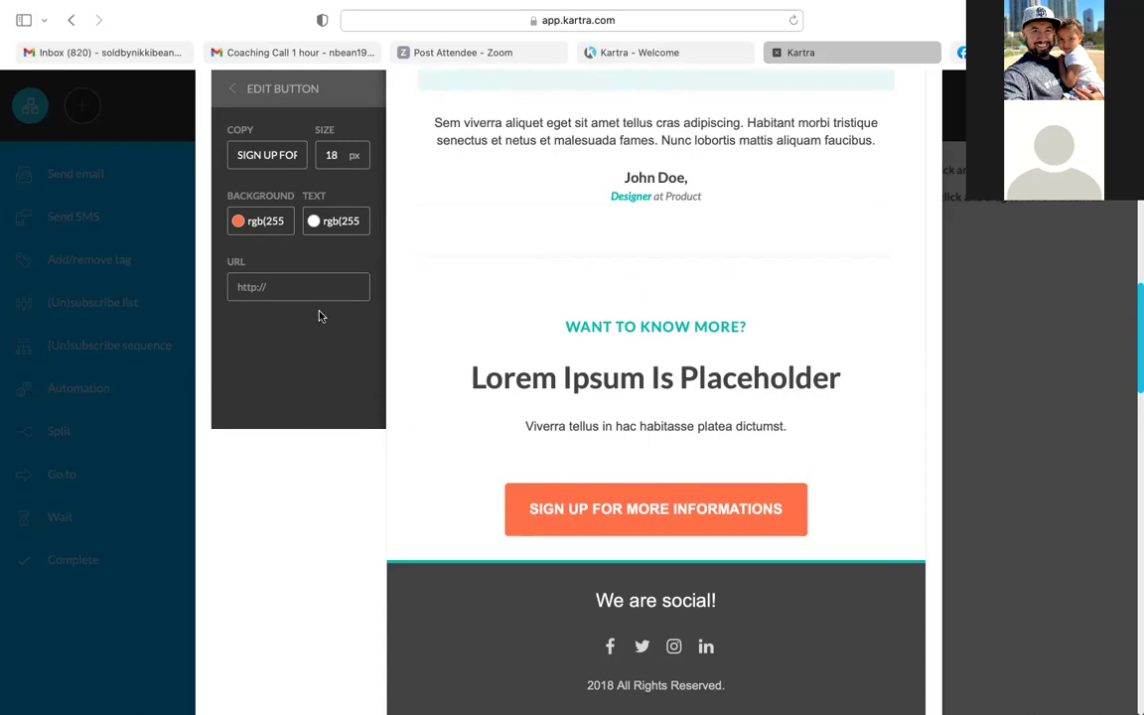
{"action": "left_click", "coordinate": [286, 154]}
{"action": "key", "text": "Right"}
{"action": "key", "text": "Right"}
{"action": "key", "text": "Right"}
{"action": "key", "text": "Right"}
{"action": "key", "text": "Right"}
{"action": "key", "text": "Right"}
{"action": "key", "text": "Right"}
{"action": "key", "text": "Right"}
{"action": "key", "text": "Right"}
{"action": "key", "text": "Right"}
{"action": "key", "text": "Right"}
{"action": "key", "text": "Right"}
{"action": "key", "text": "Right"}
{"action": "key", "text": "Right"}
{"action": "key", "text": "Right"}
{"action": "key", "text": "Right"}
{"action": "key", "text": "Right"}
{"action": "key", "text": "Right"}
{"action": "key", "text": "Right"}
{"action": "key", "text": "Right"}
{"action": "key", "text": "BackSpace"}
{"action": "key", "text": "BackSpace"}
{"action": "key", "text": "BackSpace"}
{"action": "key", "text": "BackSpace"}
{"action": "key", "text": "BackSpace"}
{"action": "key", "text": "BackSpace"}
{"action": "key", "text": "BackSpace"}
{"action": "key", "text": "BackSpace"}
{"action": "key", "text": "BackSpace"}
{"action": "key", "text": "BackSpace"}
{"action": "key", "text": "BackSpace"}
{"action": "key", "text": "BackSpace"}
{"action": "key", "text": "BackSpace"}
{"action": "key", "text": "BackSpace"}
{"action": "key", "text": "BackSpace"}
{"action": "key", "text": "BackSpace"}
{"action": "key", "text": "BackSpace"}
{"action": "key", "text": "BackSpace"}
{"action": "key", "text": "BackSpace"}
{"action": "key", "text": "BackSpace"}
{"action": "key", "text": "BackSpace"}
{"action": "key", "text": "BackSpace"}
{"action": "key", "text": "BackSpace"}
{"action": "key", "text": "BackSpace"}
{"action": "key", "text": "BackSpace"}
{"action": "key", "text": "BackSpace"}
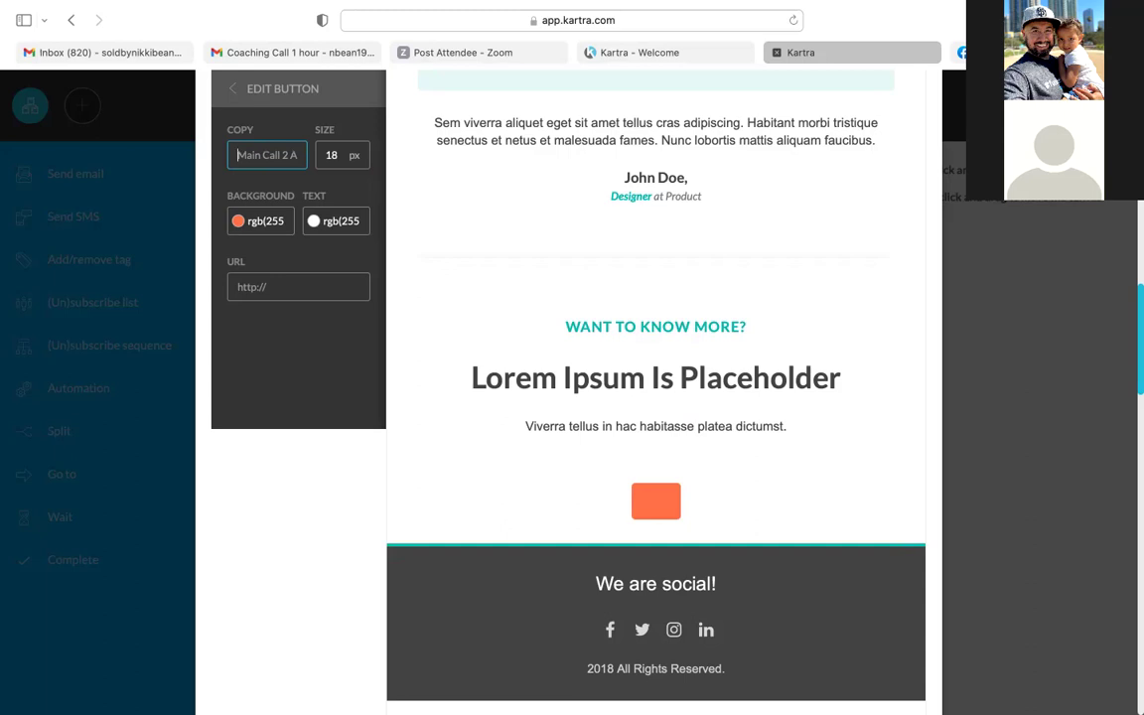
{"action": "type", "text": "click"}
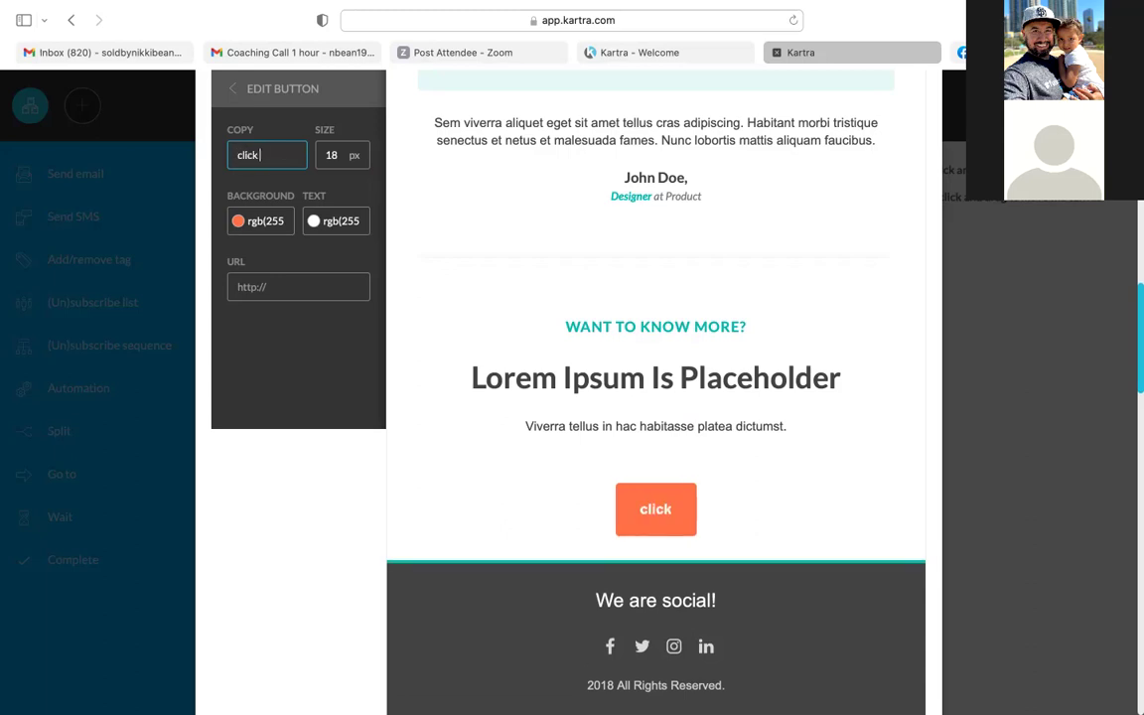
{"action": "type", "text": " here"}
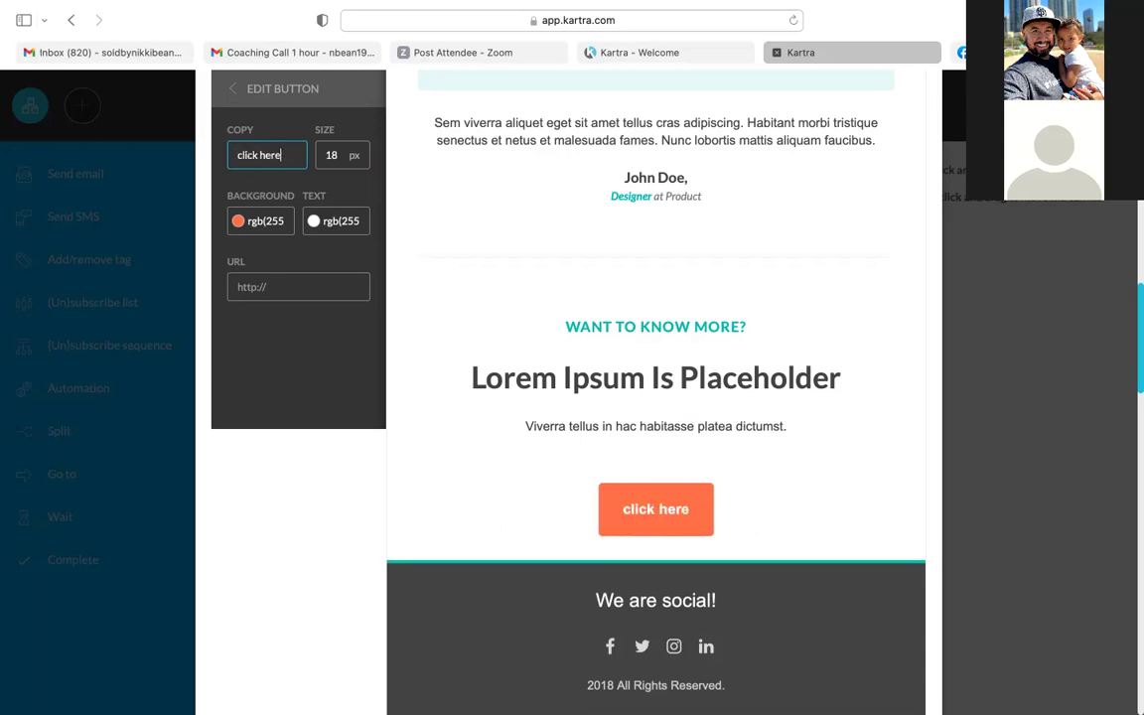
- Set the "click here" button's background color to blue, rgb(67, 160, 255)
{"action": "left_click", "coordinate": [255, 224]}
{"action": "left_click", "coordinate": [434, 195]}
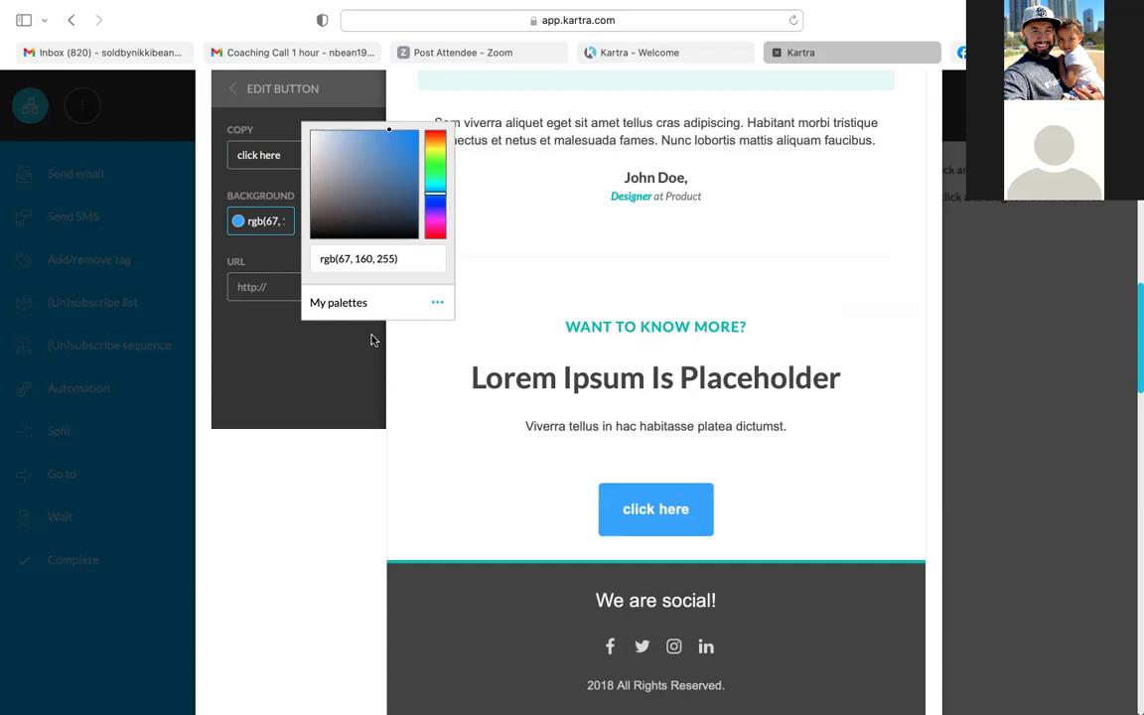
{"action": "left_click", "coordinate": [369, 423]}
- Delete the "For Sale" couple image and the original "Hey {first_name}" text block from the email
{"action": "scroll", "coordinate": [369, 419], "scroll_direction": "down", "scroll_amount": 15}
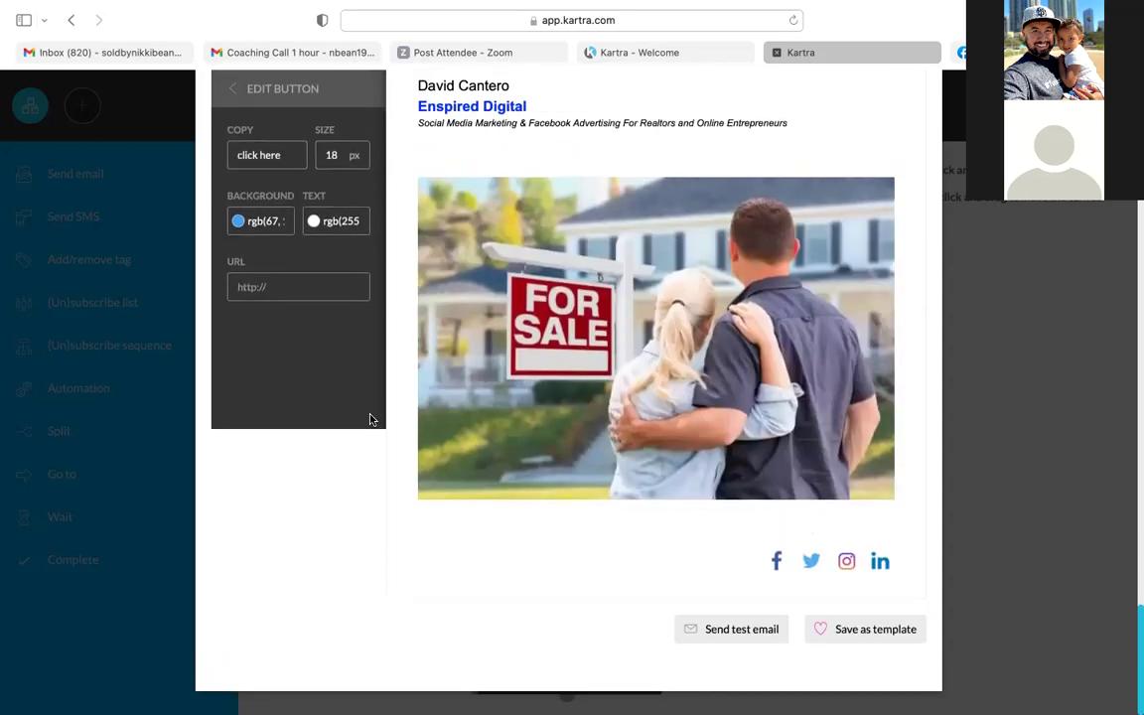
{"action": "mouse_move", "coordinate": [464, 556]}
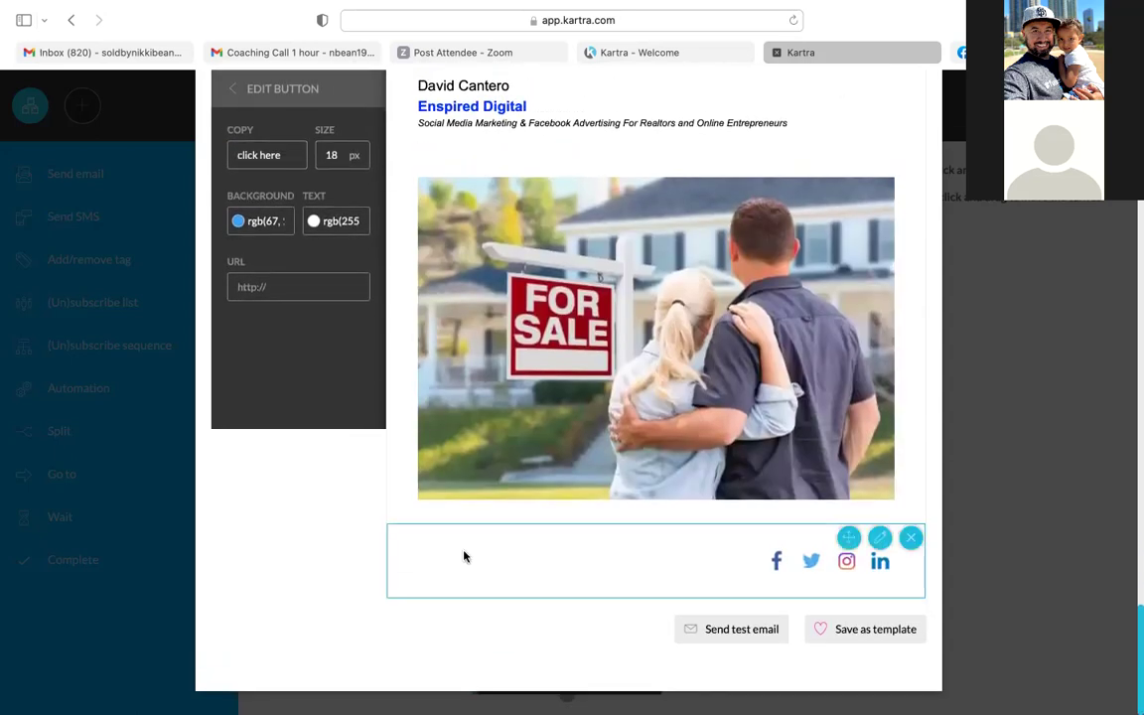
{"action": "mouse_move", "coordinate": [689, 281]}
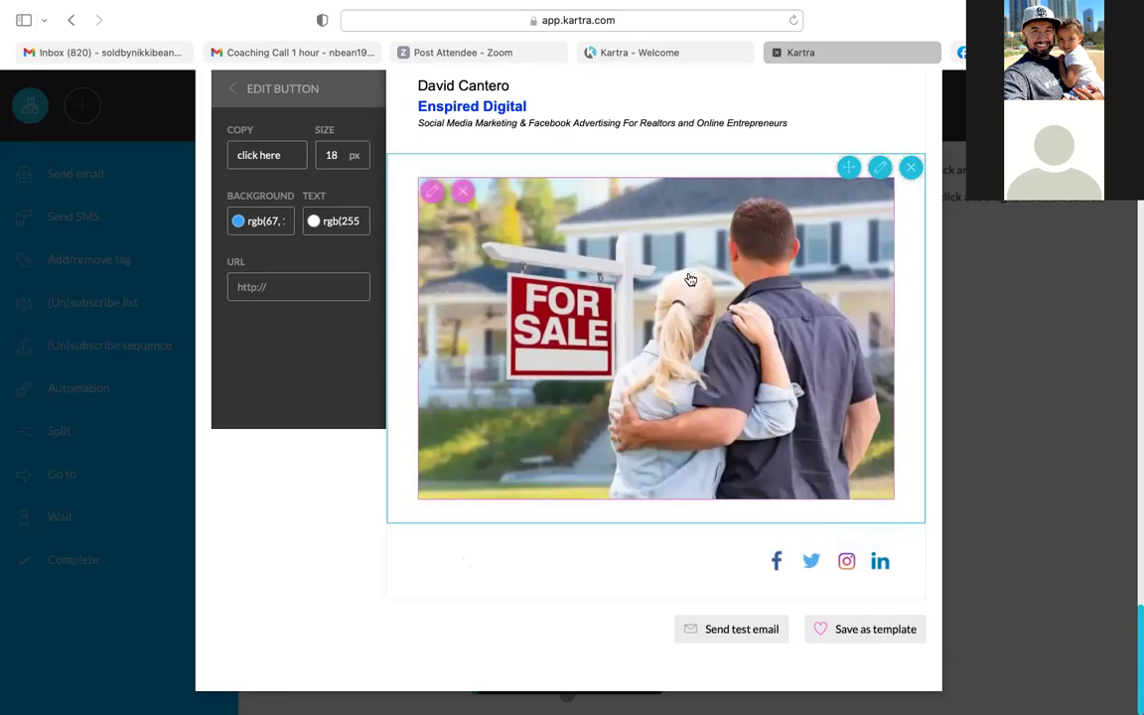
{"action": "left_click", "coordinate": [463, 191]}
{"action": "scroll", "coordinate": [645, 294], "scroll_direction": "up", "scroll_amount": 15}
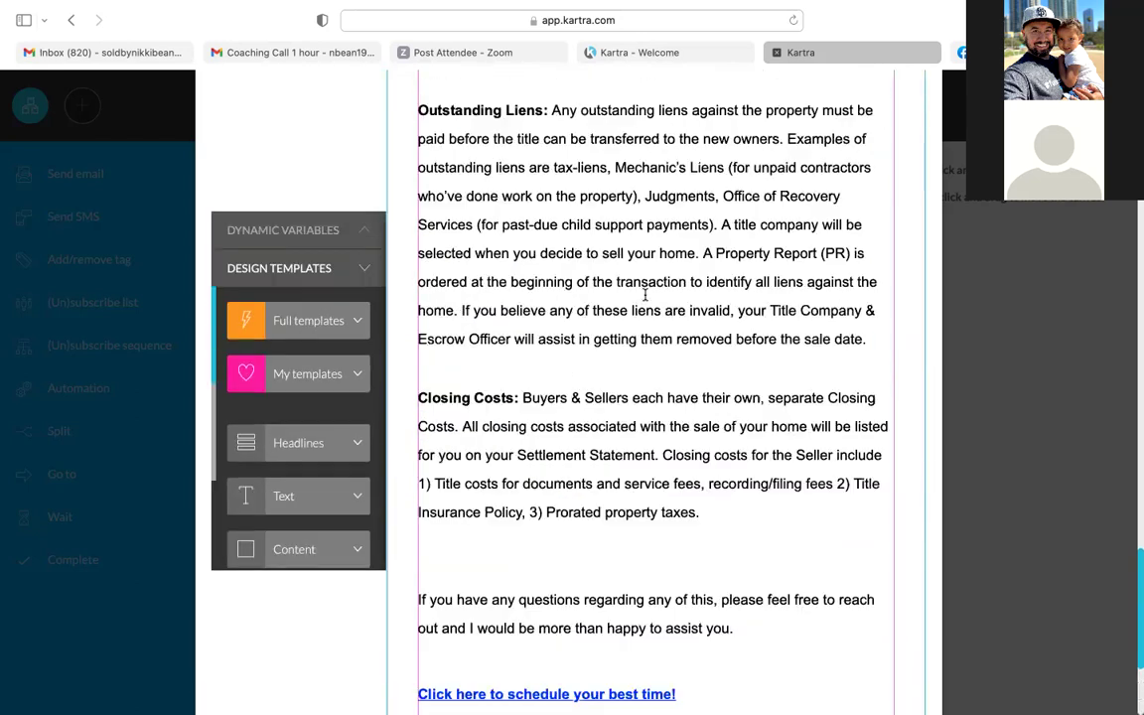
{"action": "scroll", "coordinate": [644, 294], "scroll_direction": "down", "scroll_amount": 5}
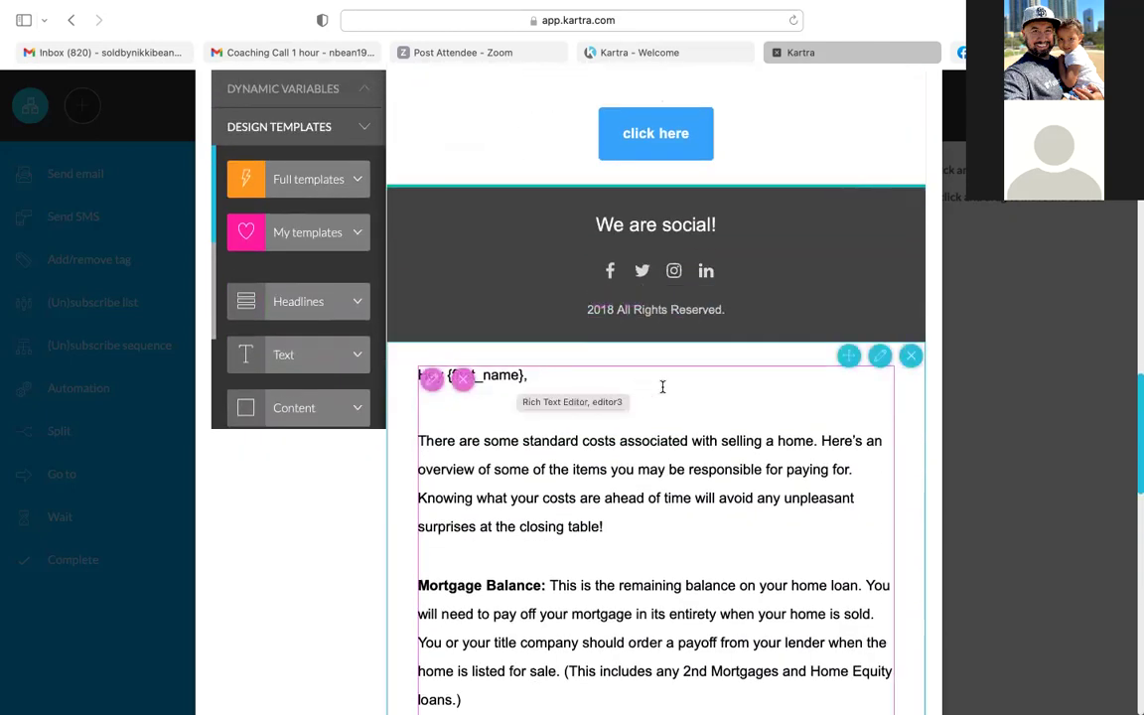
{"action": "left_click", "coordinate": [464, 382]}
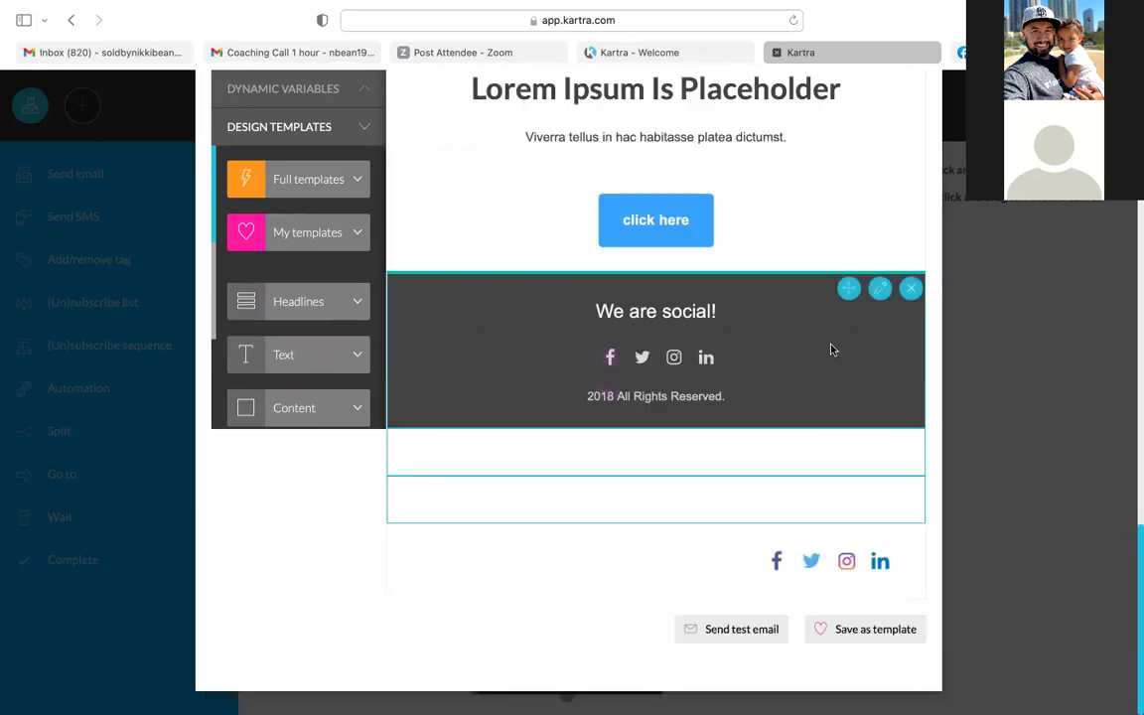
- Delete the two emptied rows, the "We are social!" footer and the social icons row below the "click here" button
{"action": "left_click", "coordinate": [912, 490]}
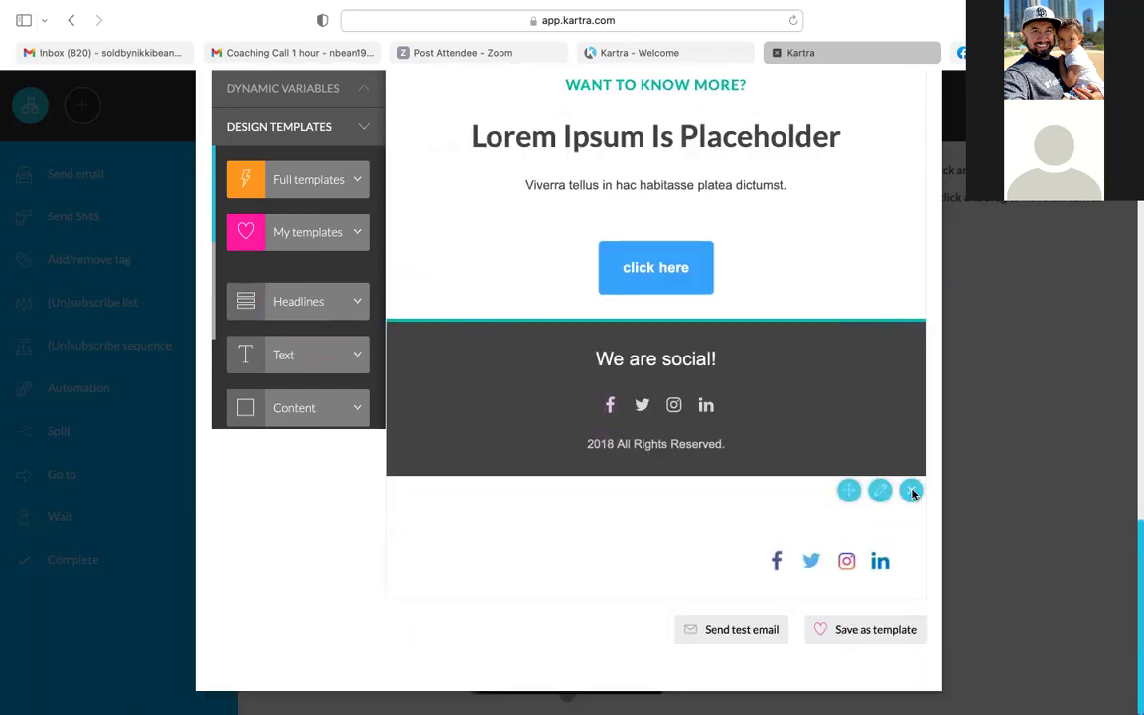
{"action": "left_click", "coordinate": [912, 491]}
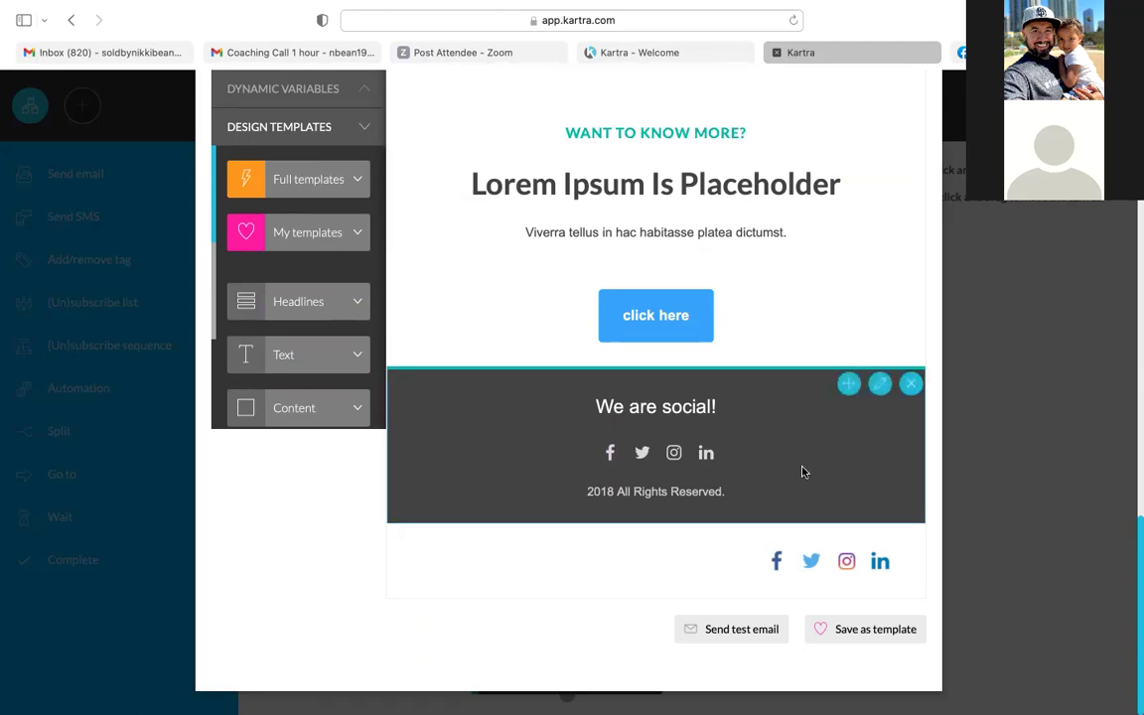
{"action": "left_click", "coordinate": [911, 383]}
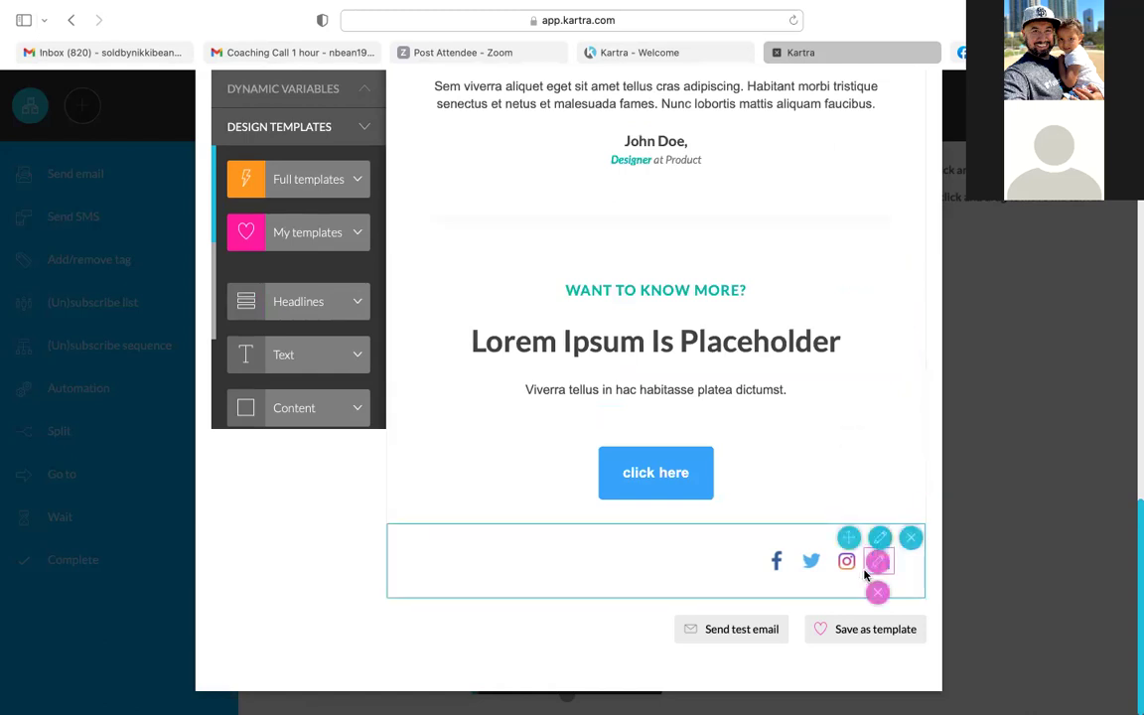
{"action": "left_click", "coordinate": [911, 539]}
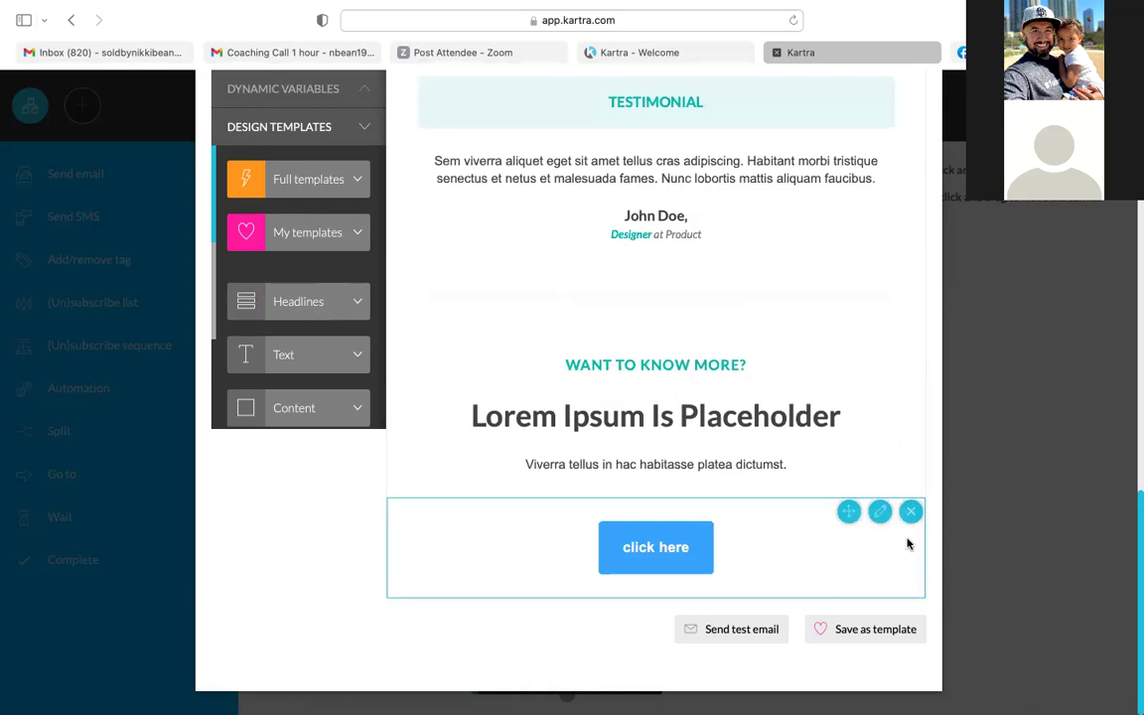
- Open the "YOUR LOGO" placeholder's image settings, and save the email design as a template
{"action": "scroll", "coordinate": [907, 543], "scroll_direction": "up", "scroll_amount": 15}
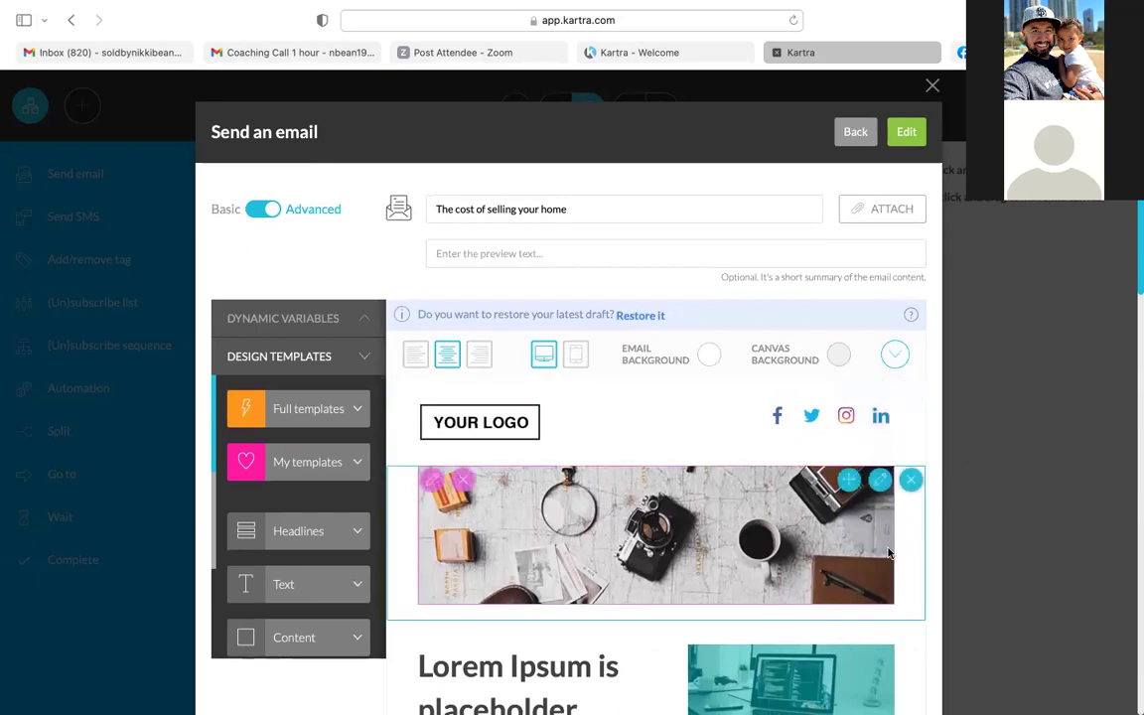
{"action": "left_click", "coordinate": [434, 419]}
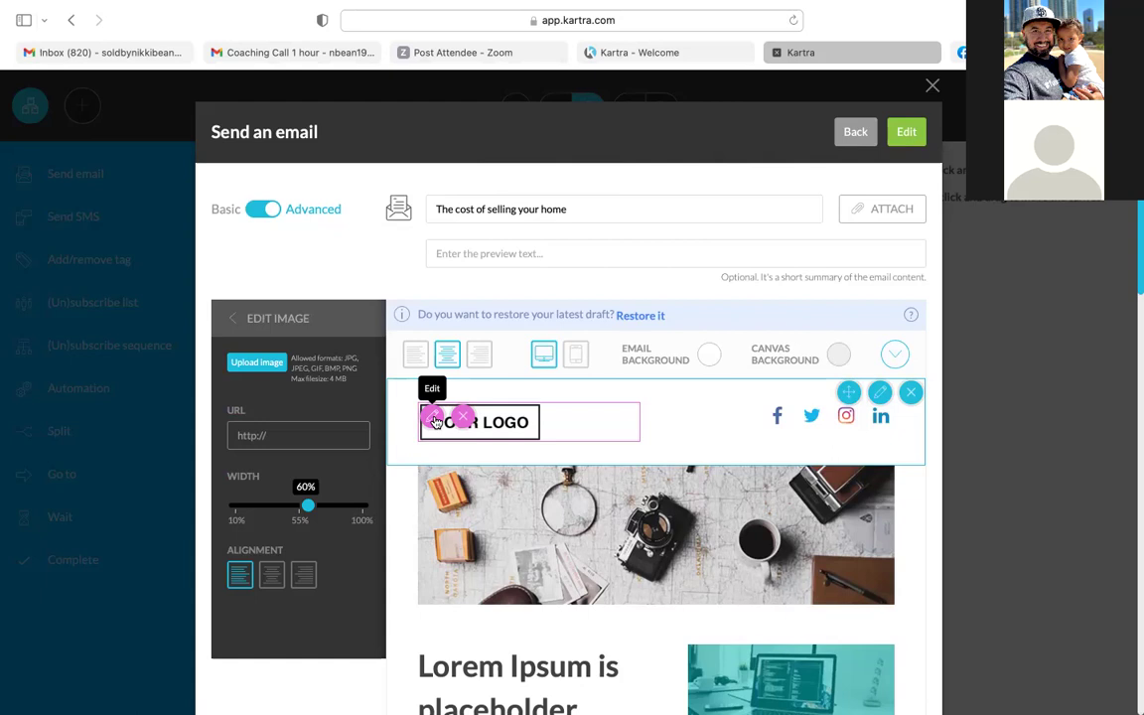
{"action": "scroll", "coordinate": [434, 421], "scroll_direction": "down", "scroll_amount": 15}
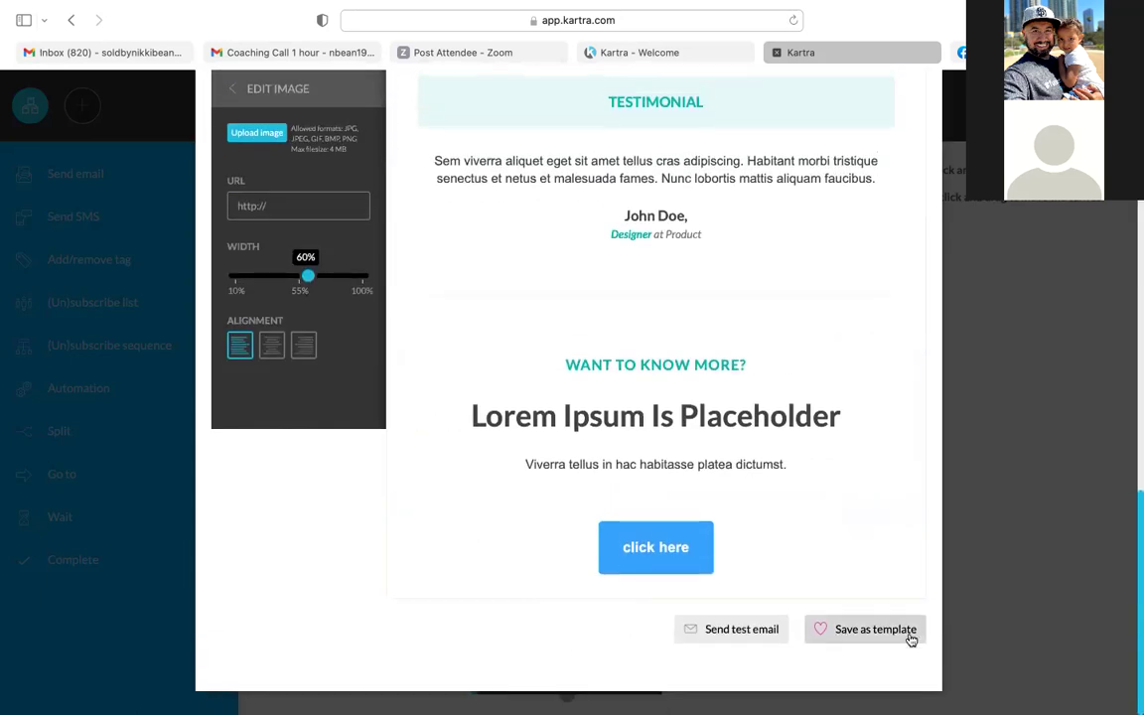
{"action": "left_click", "coordinate": [868, 630]}
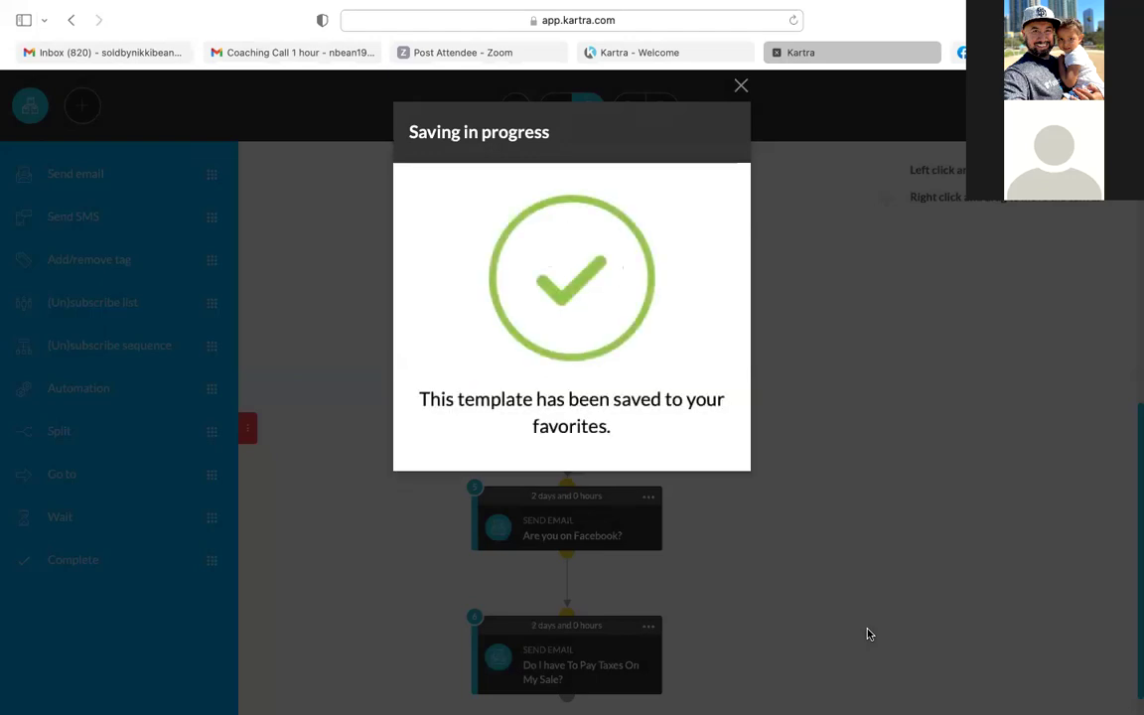
{"action": "left_click", "coordinate": [741, 88]}
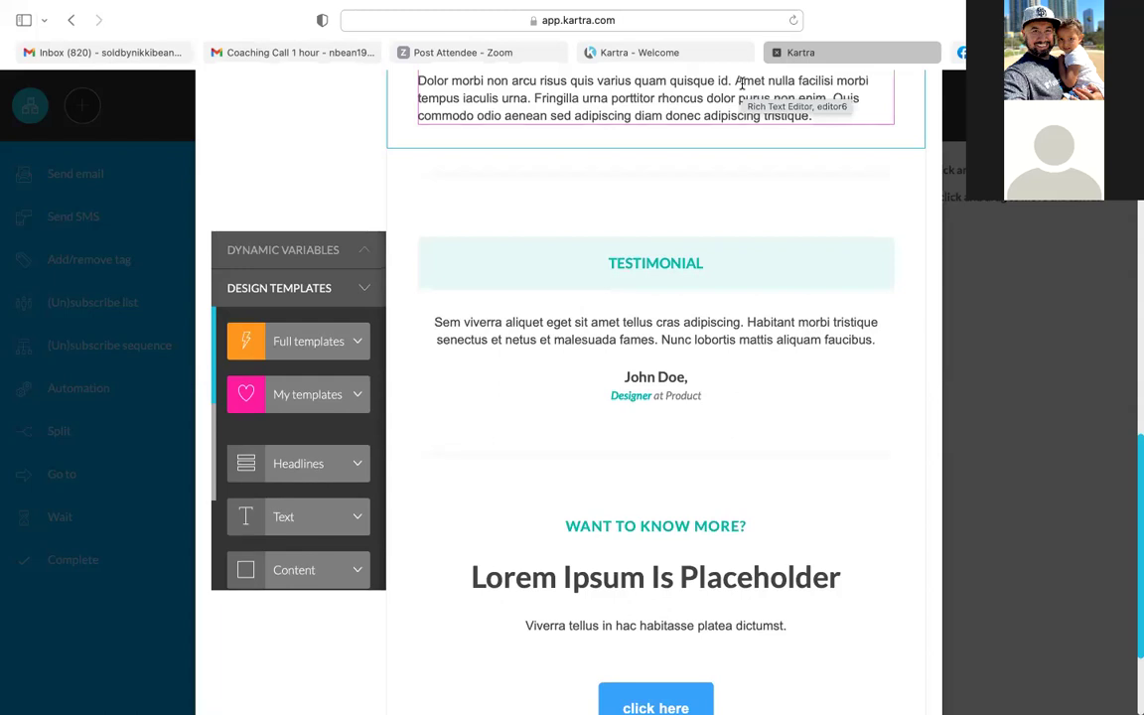
- Check the saved design among the personal templates, and save the email content and close the email's settings
{"action": "left_click", "coordinate": [334, 407]}
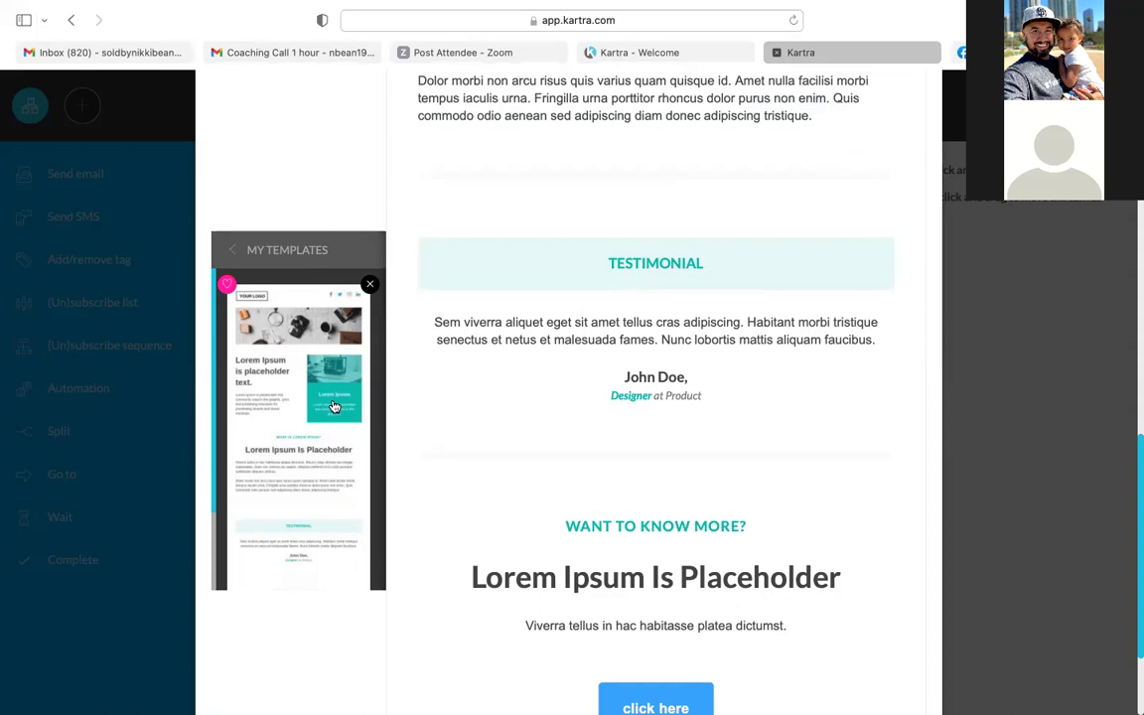
{"action": "scroll", "coordinate": [335, 407], "scroll_direction": "up", "scroll_amount": 10}
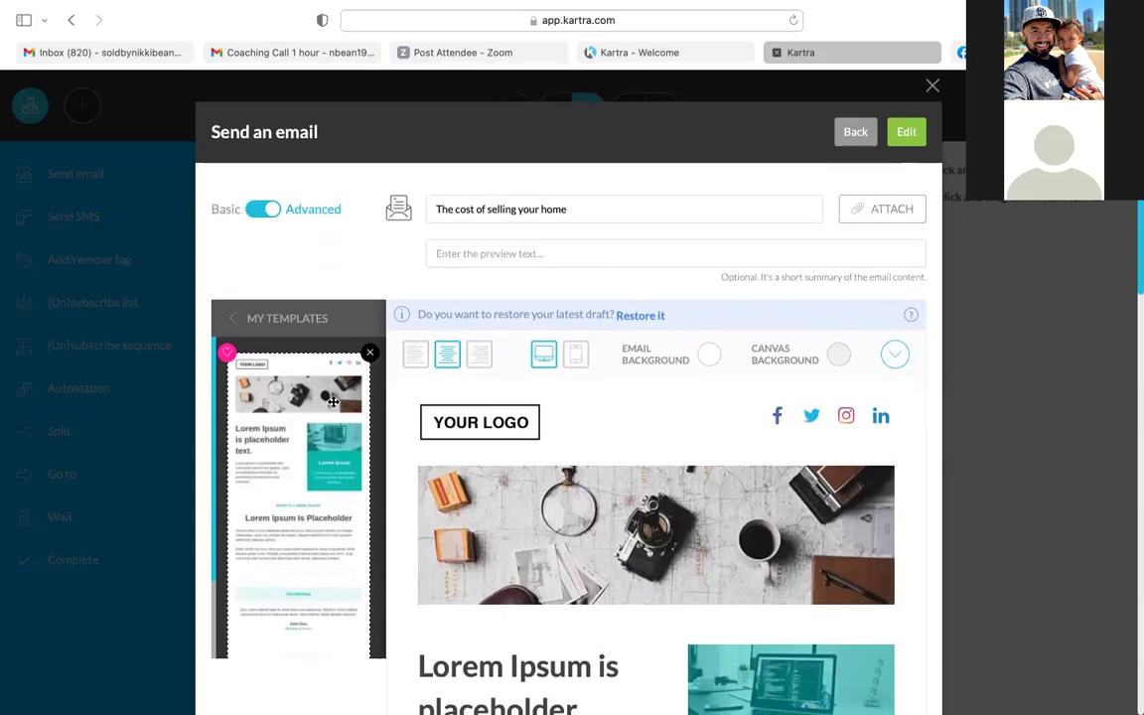
{"action": "left_click", "coordinate": [907, 134]}
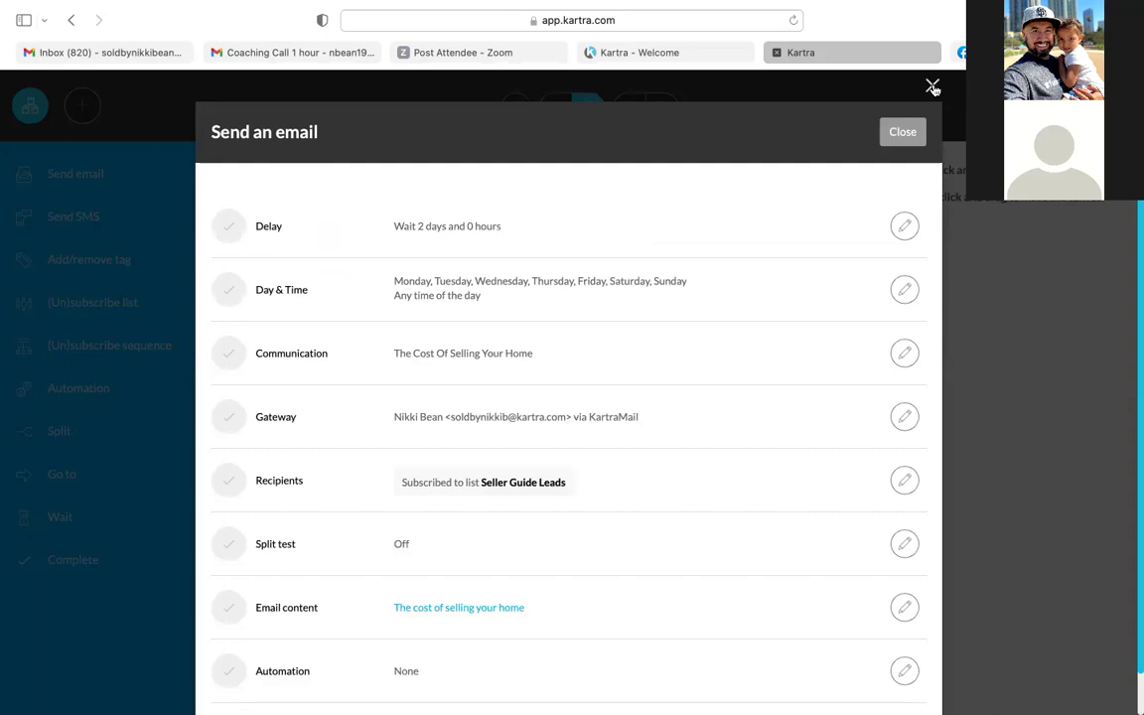
{"action": "left_click", "coordinate": [903, 135]}
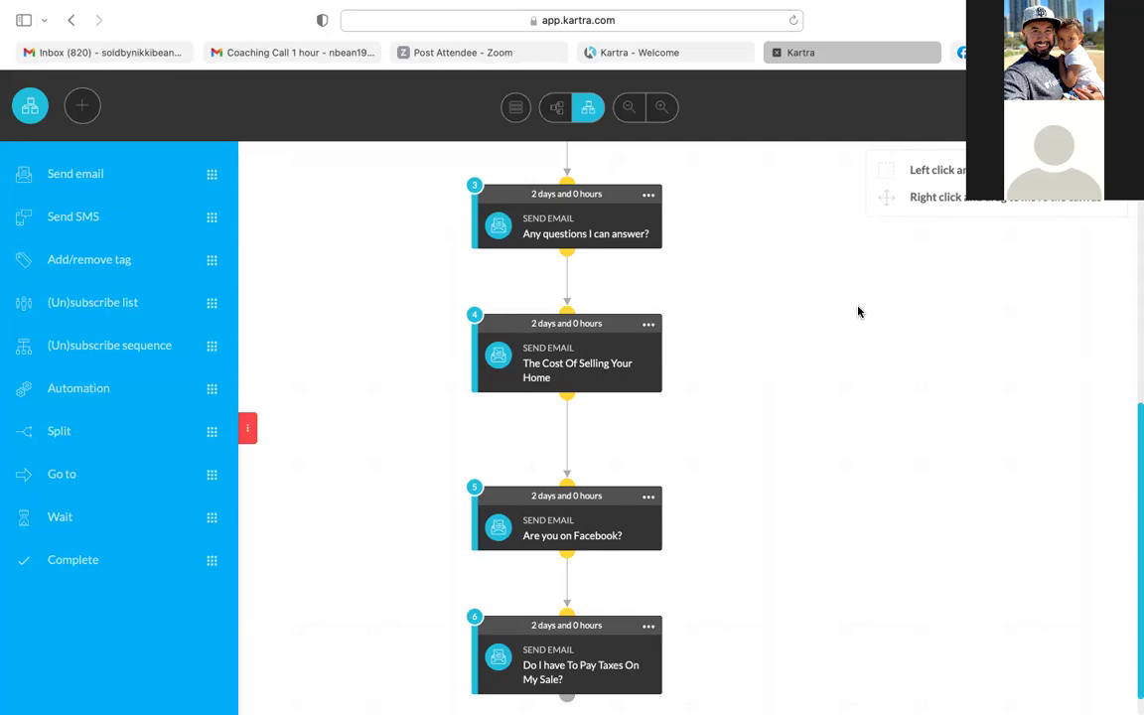
- Review the sequence's emails between the starting rules and "Do I have To Pay Taxes On My Sale?", and return to the sequences list
{"action": "scroll", "coordinate": [859, 312], "scroll_direction": "up", "scroll_amount": 2}
{"action": "scroll", "coordinate": [859, 312], "scroll_direction": "down", "scroll_amount": 3}
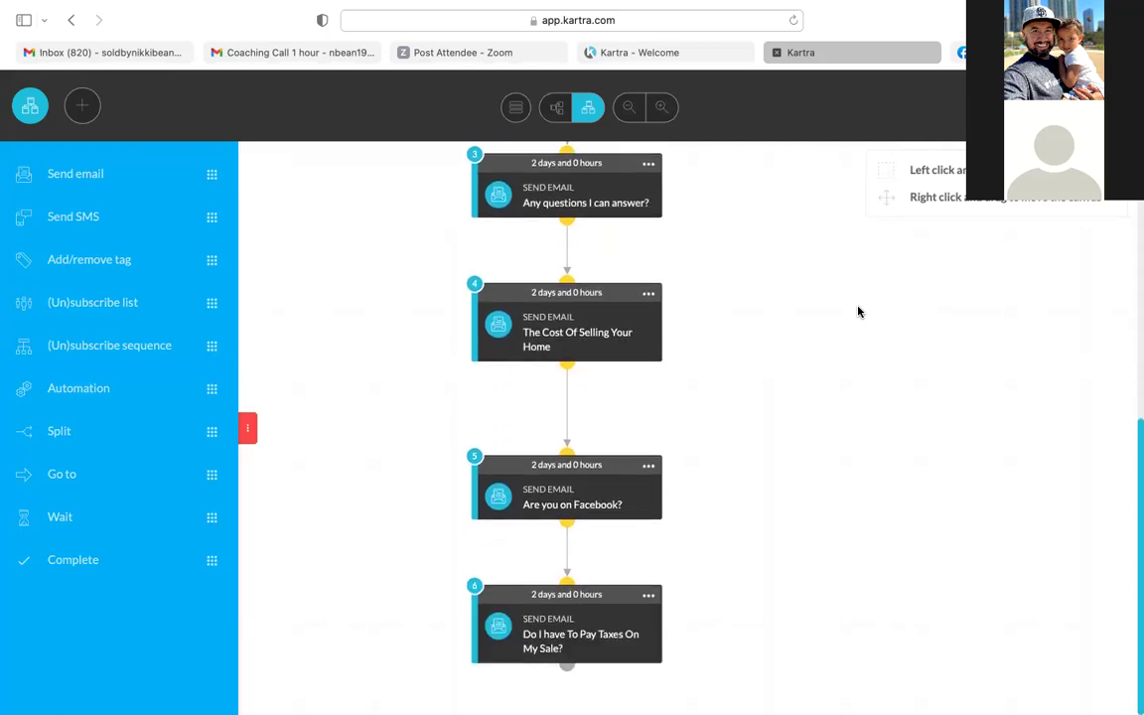
{"action": "scroll", "coordinate": [859, 312], "scroll_direction": "up", "scroll_amount": 10}
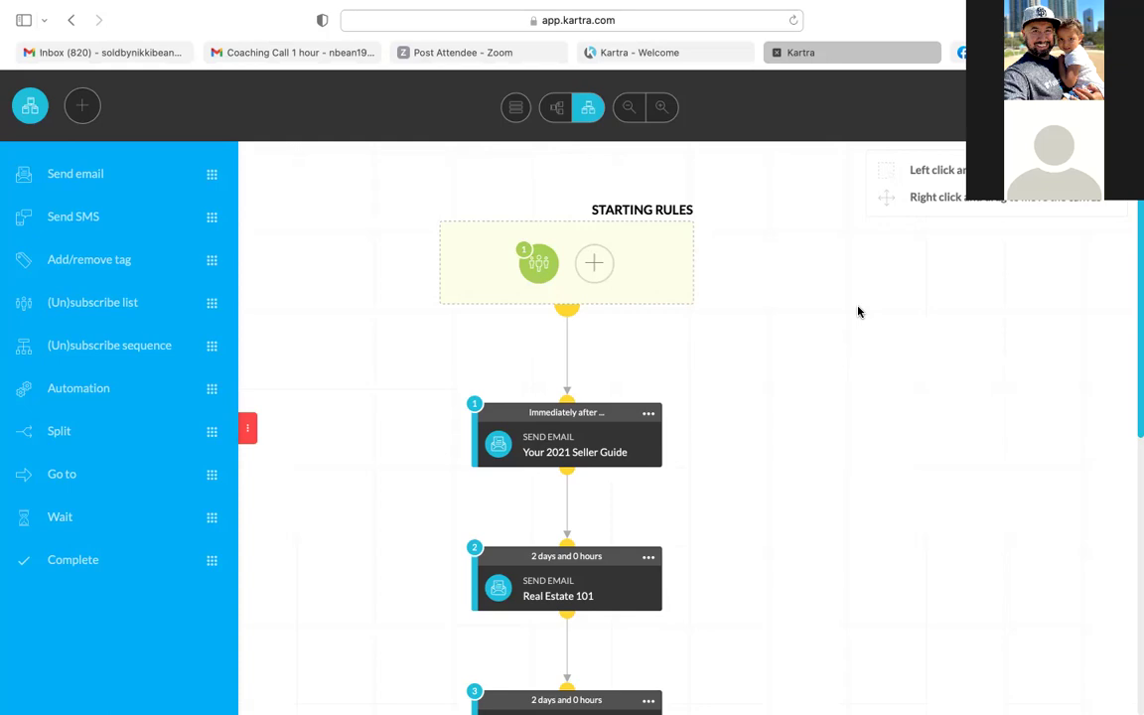
{"action": "scroll", "coordinate": [859, 311], "scroll_direction": "down", "scroll_amount": 10}
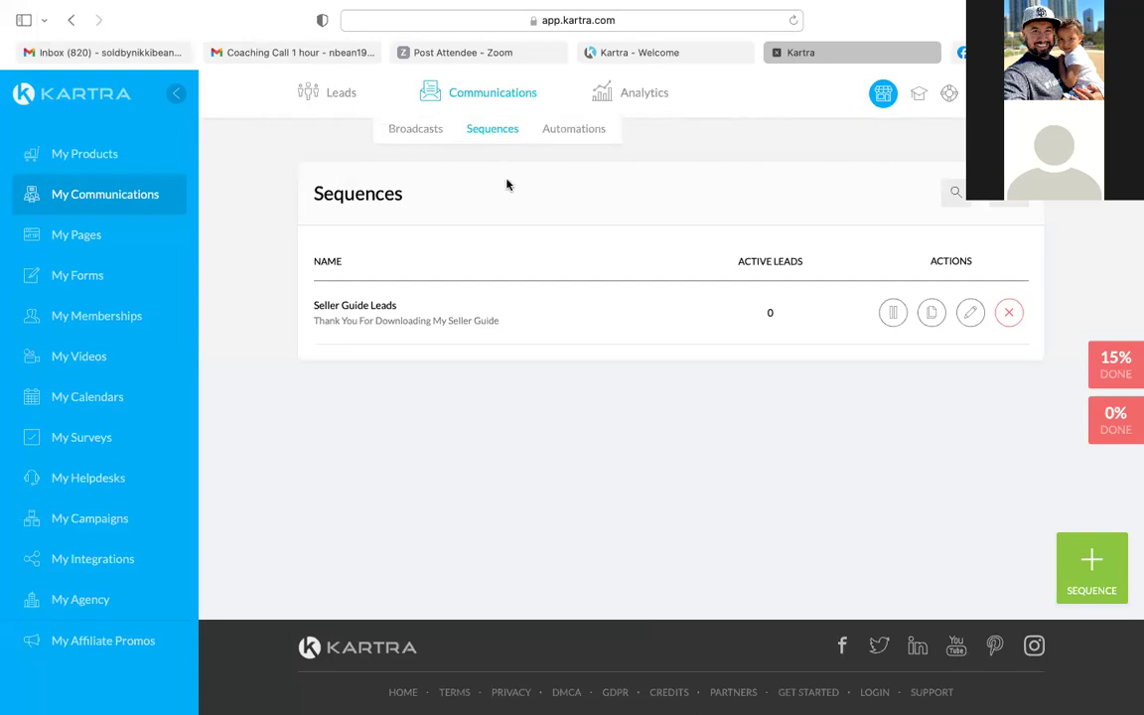
- Preview the "NB Seller Guide Email Sequence 1" page from the account's pages, reading it down to the social media icons
{"action": "left_click", "coordinate": [100, 241]}
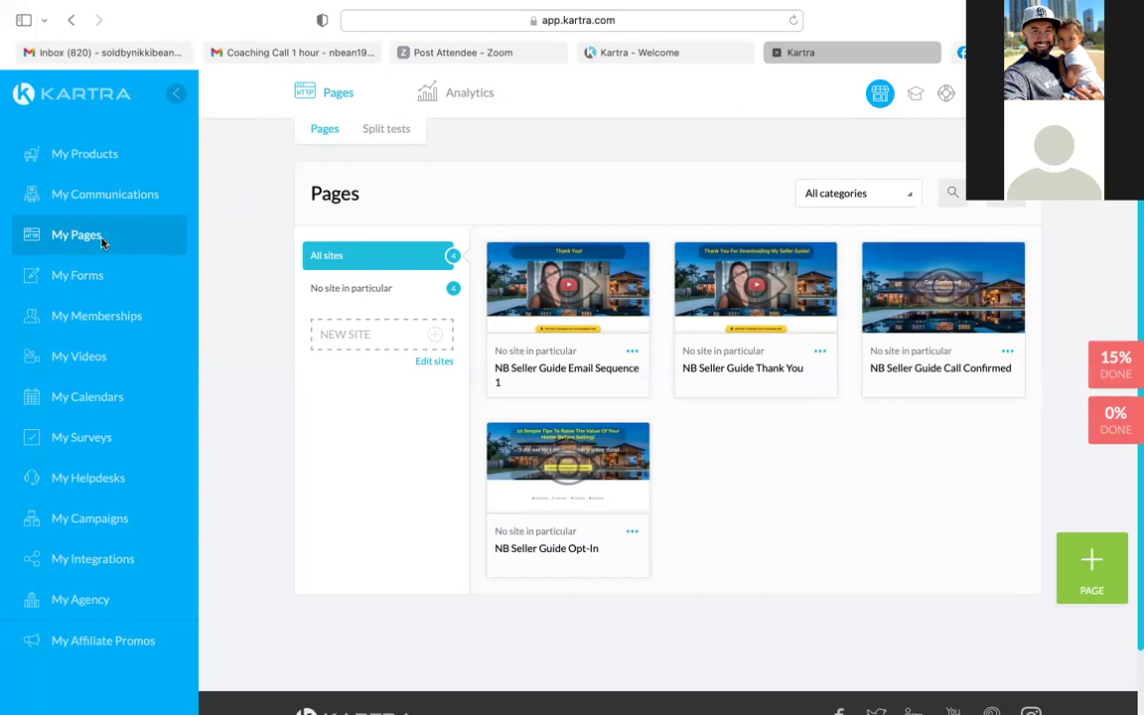
{"action": "mouse_move", "coordinate": [613, 285]}
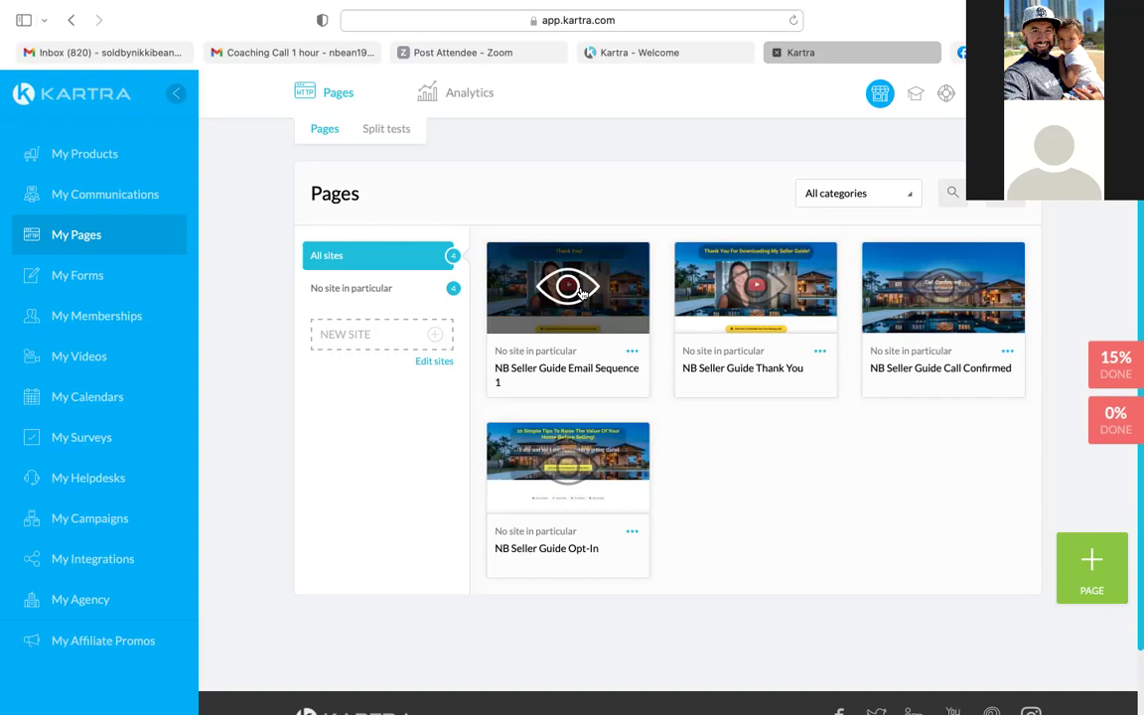
{"action": "left_click", "coordinate": [582, 293]}
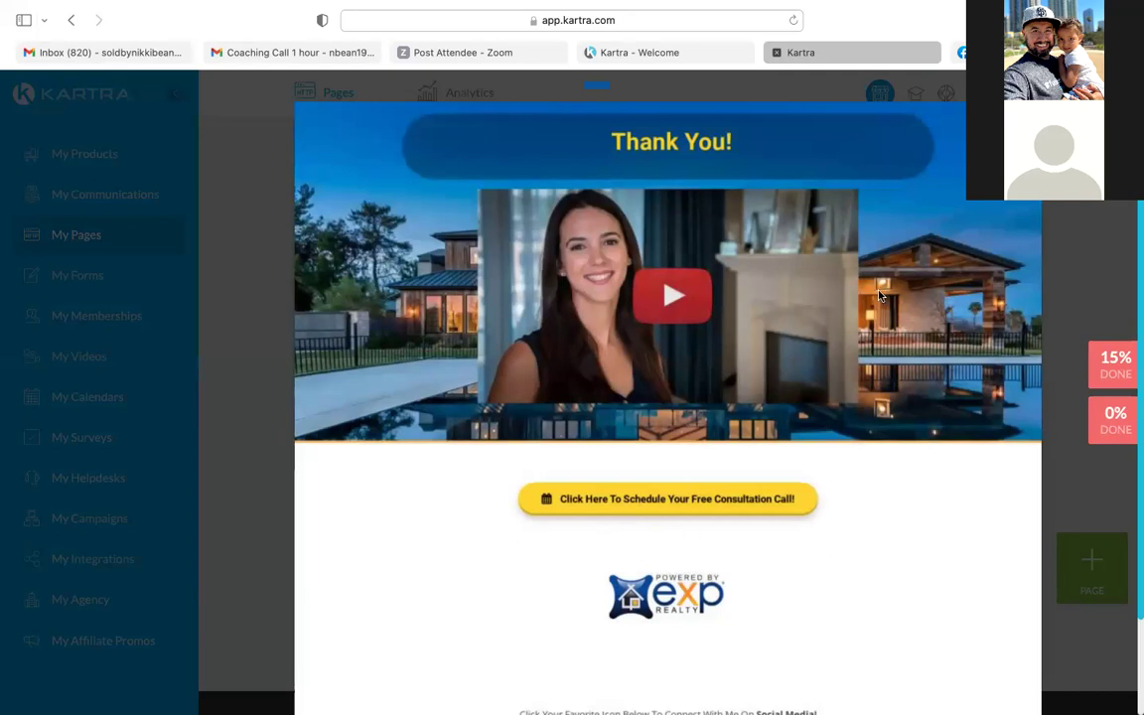
{"action": "scroll", "coordinate": [879, 295], "scroll_direction": "down", "scroll_amount": 2}
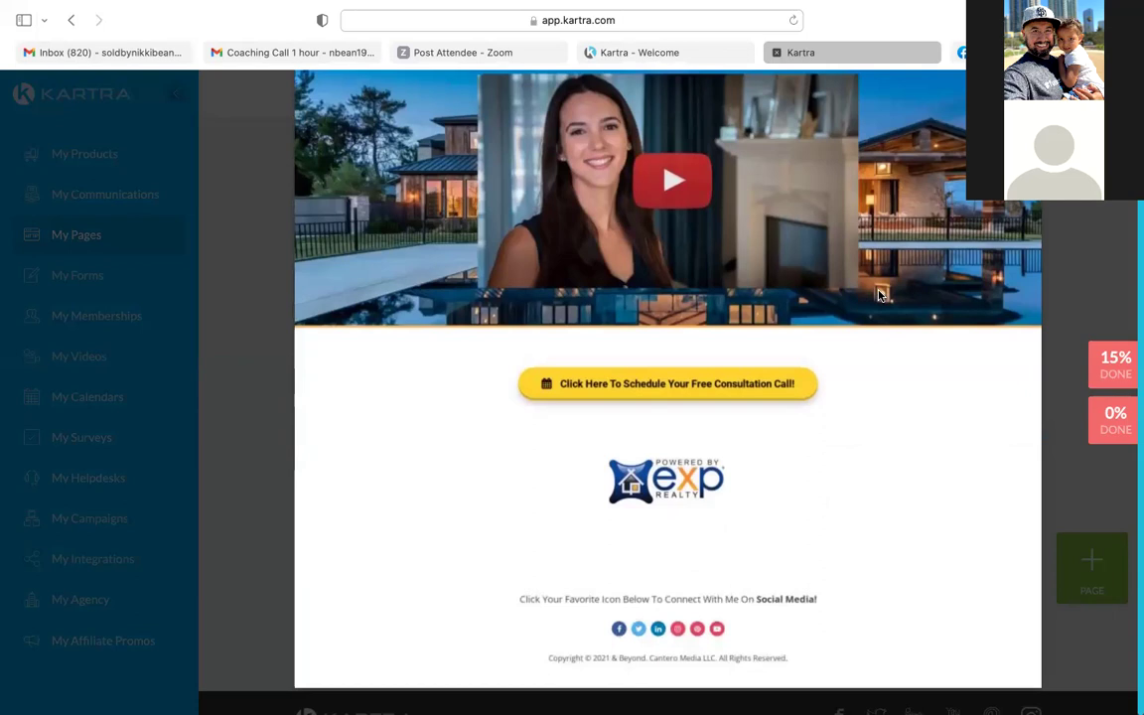
{"action": "scroll", "coordinate": [879, 295], "scroll_direction": "up", "scroll_amount": 1}
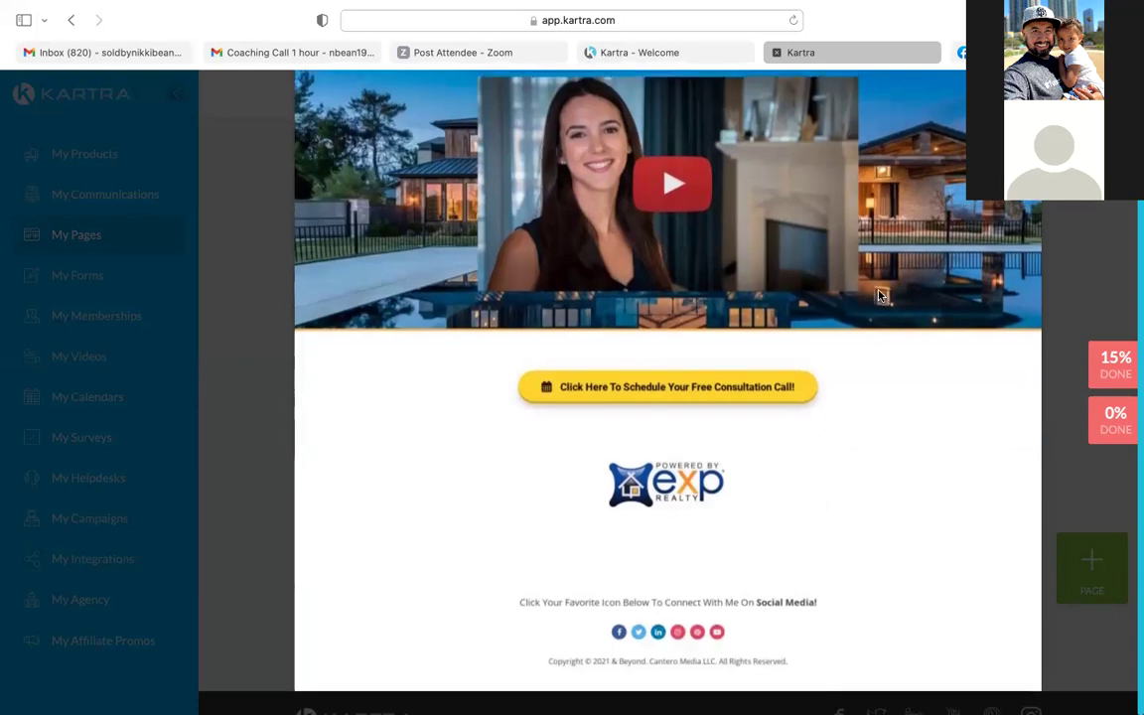
{"action": "scroll", "coordinate": [879, 295], "scroll_direction": "up", "scroll_amount": 5}
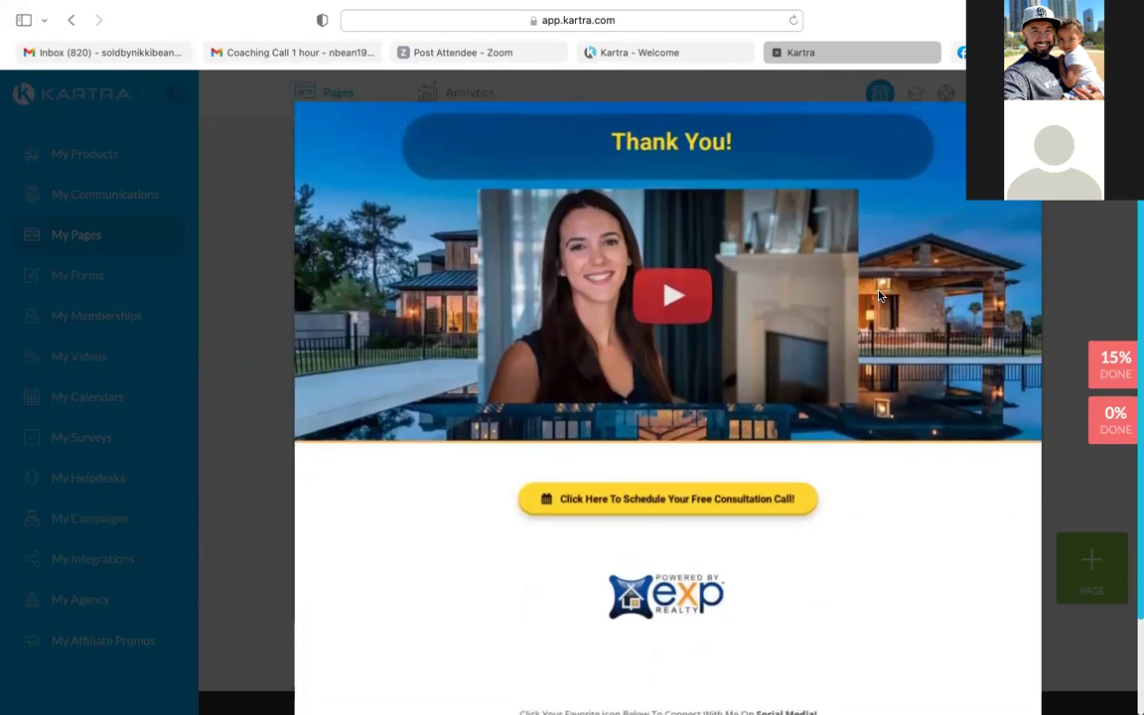